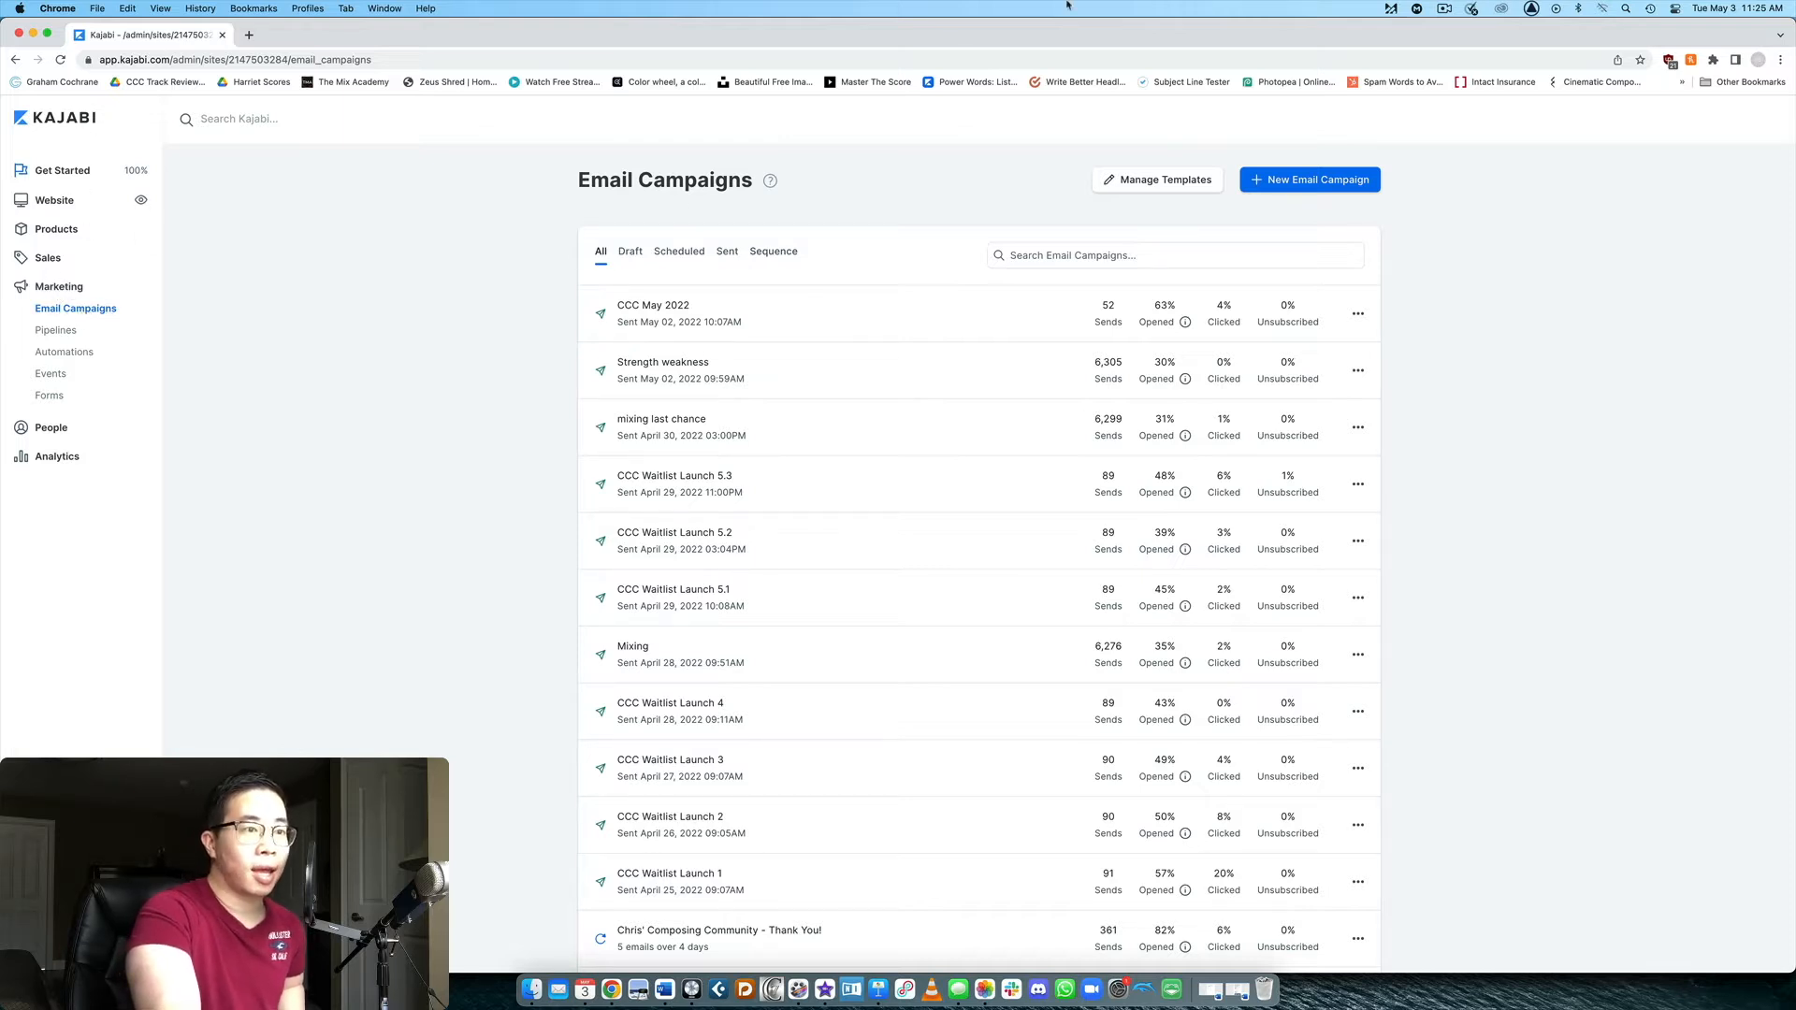
- Start a new email campaign of the Email Broadcast type
left_click(1345, 187)
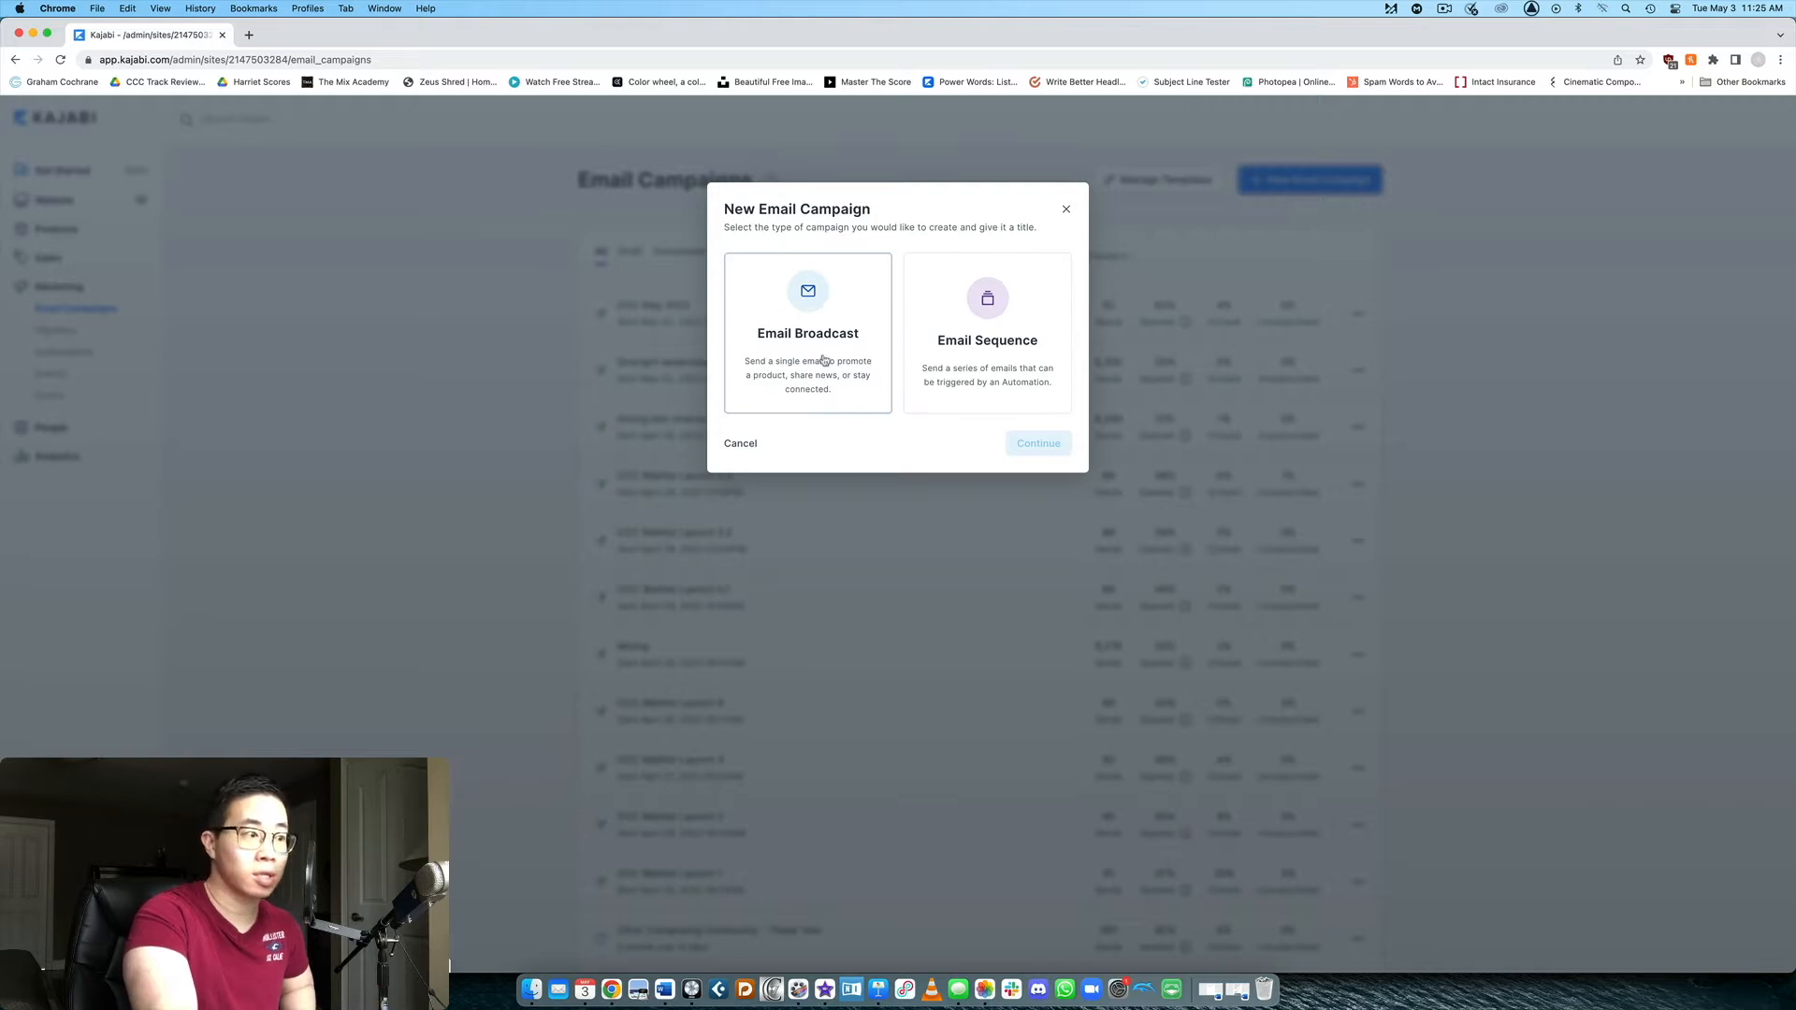
left_click(823, 310)
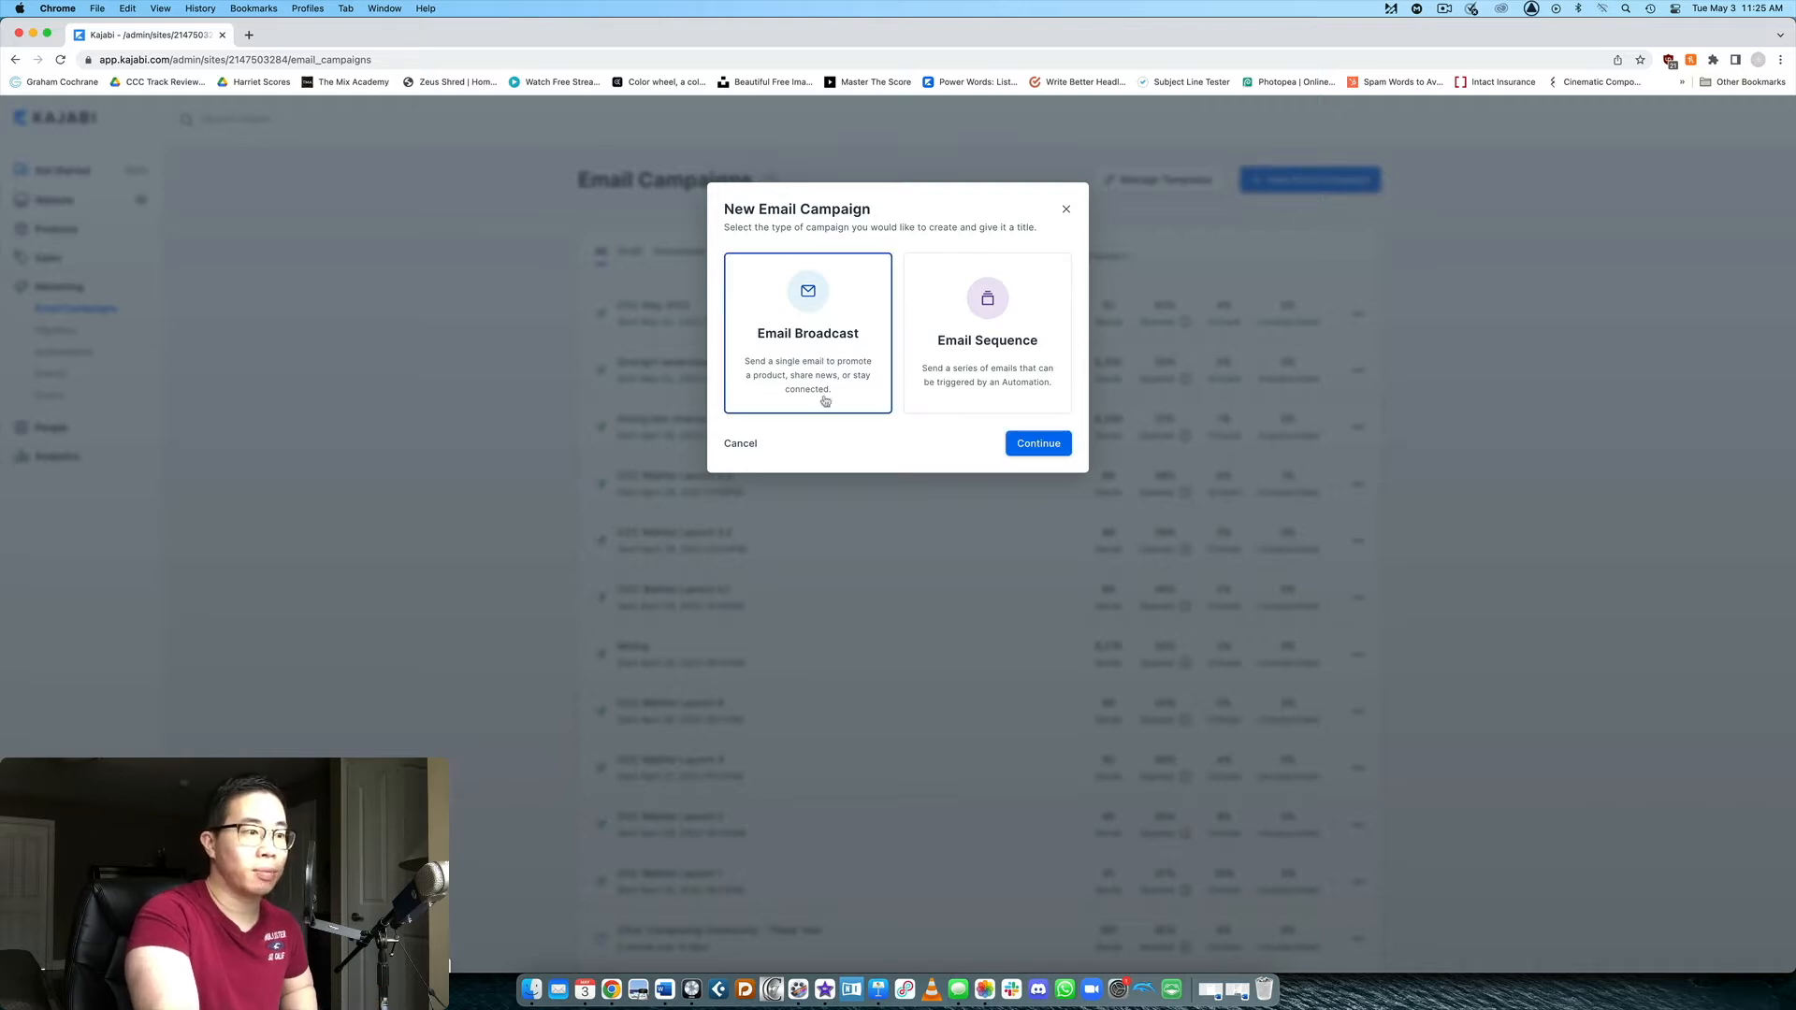
left_click(1018, 447)
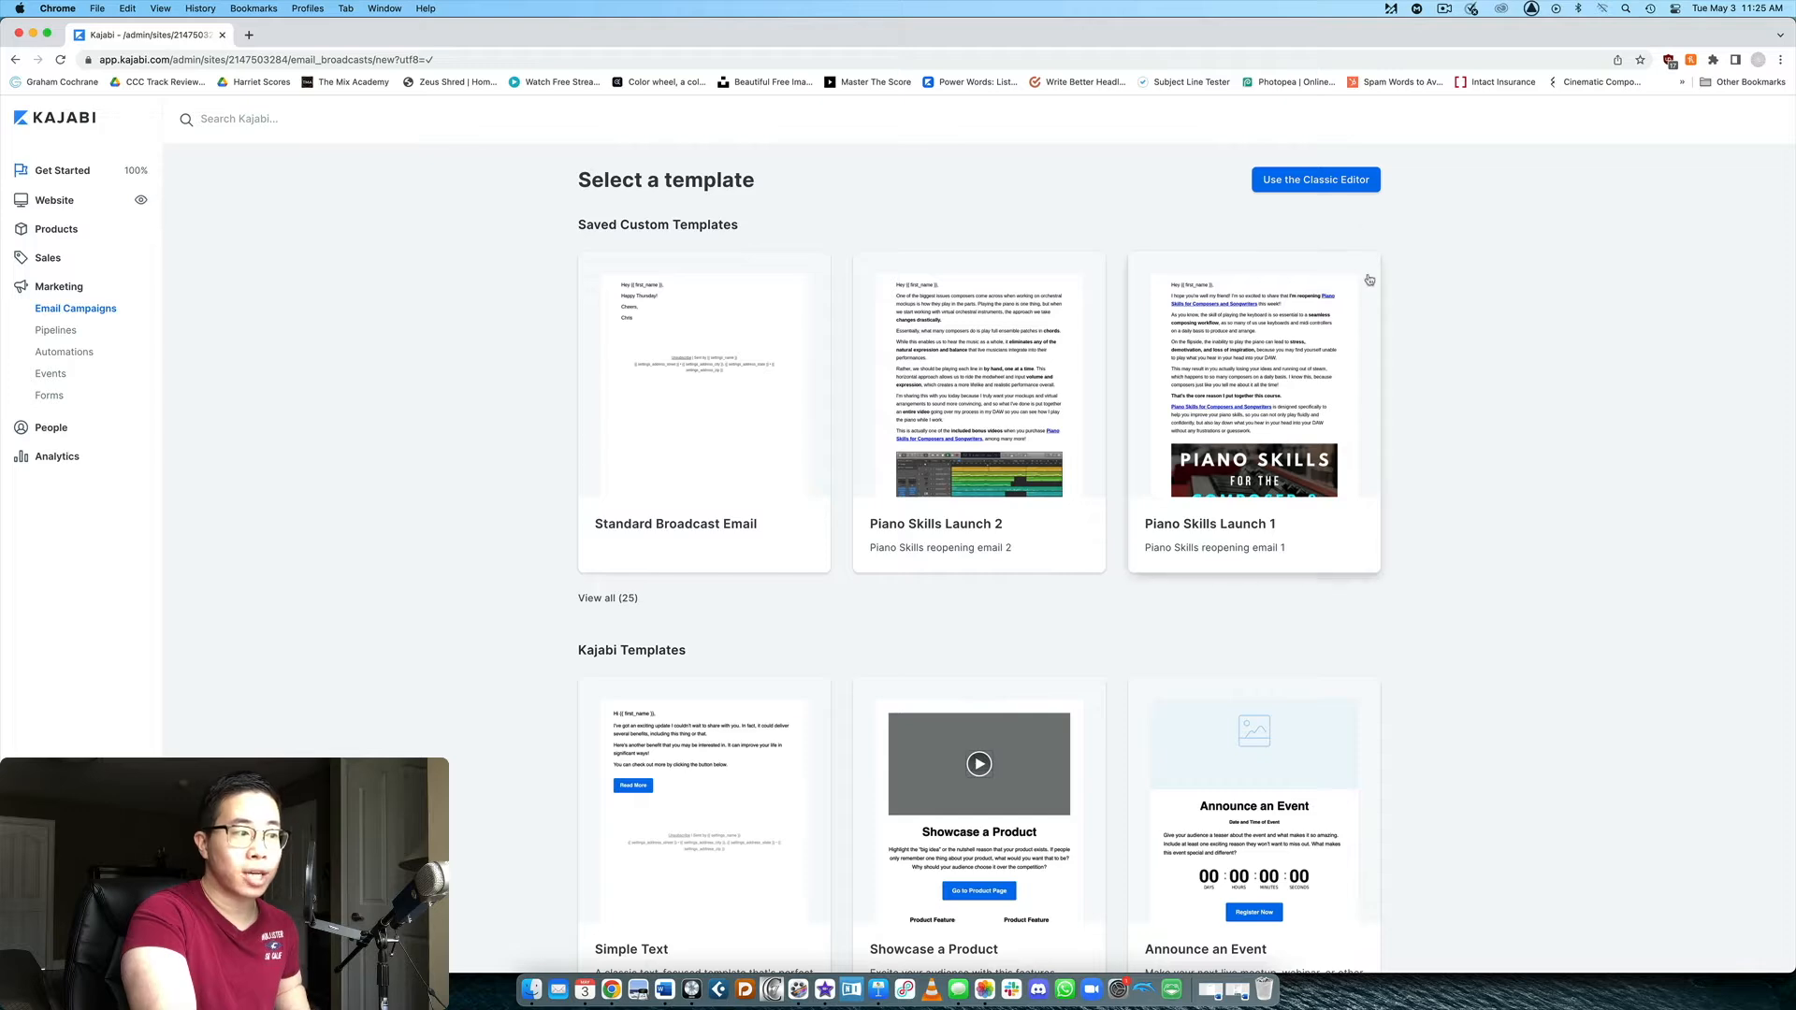
- Show all saved custom templates and look through the list of available email templates
scroll(1410, 265, "down", 3)
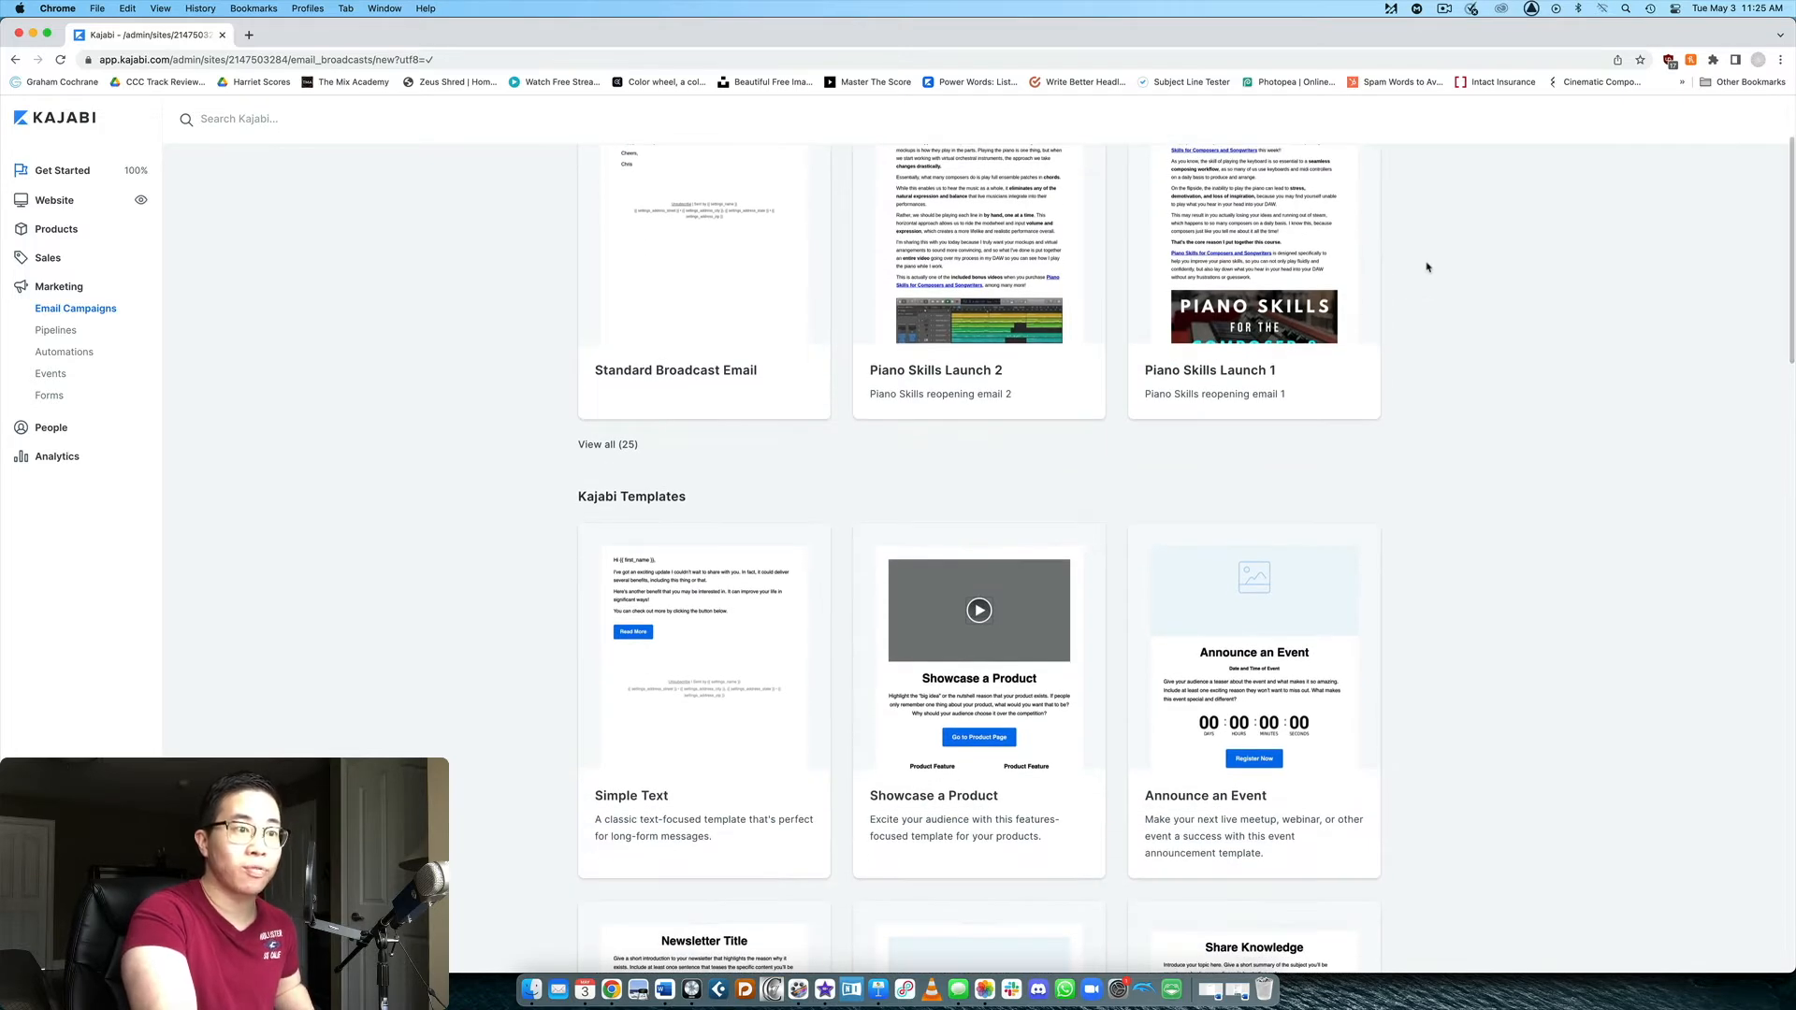
scroll(1422, 262, "up", 3)
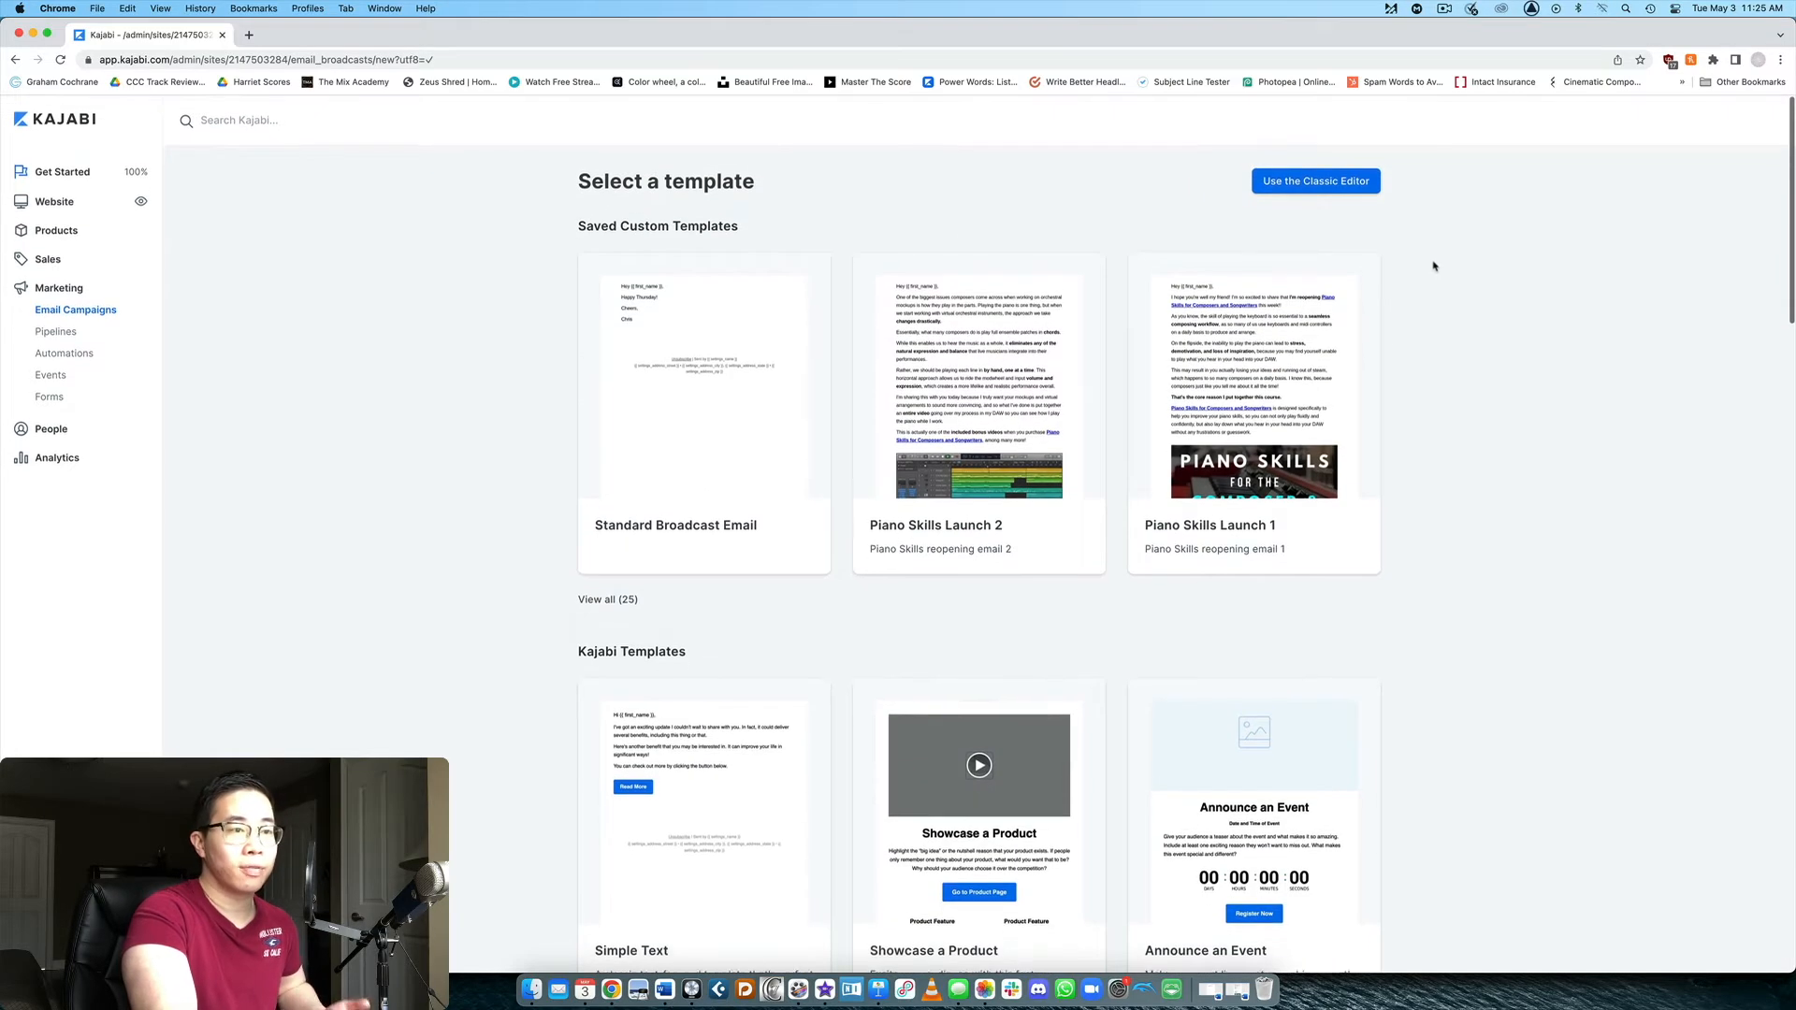
left_click(587, 601)
scroll(1136, 473, "down", 10)
scroll(1141, 473, "down", 20)
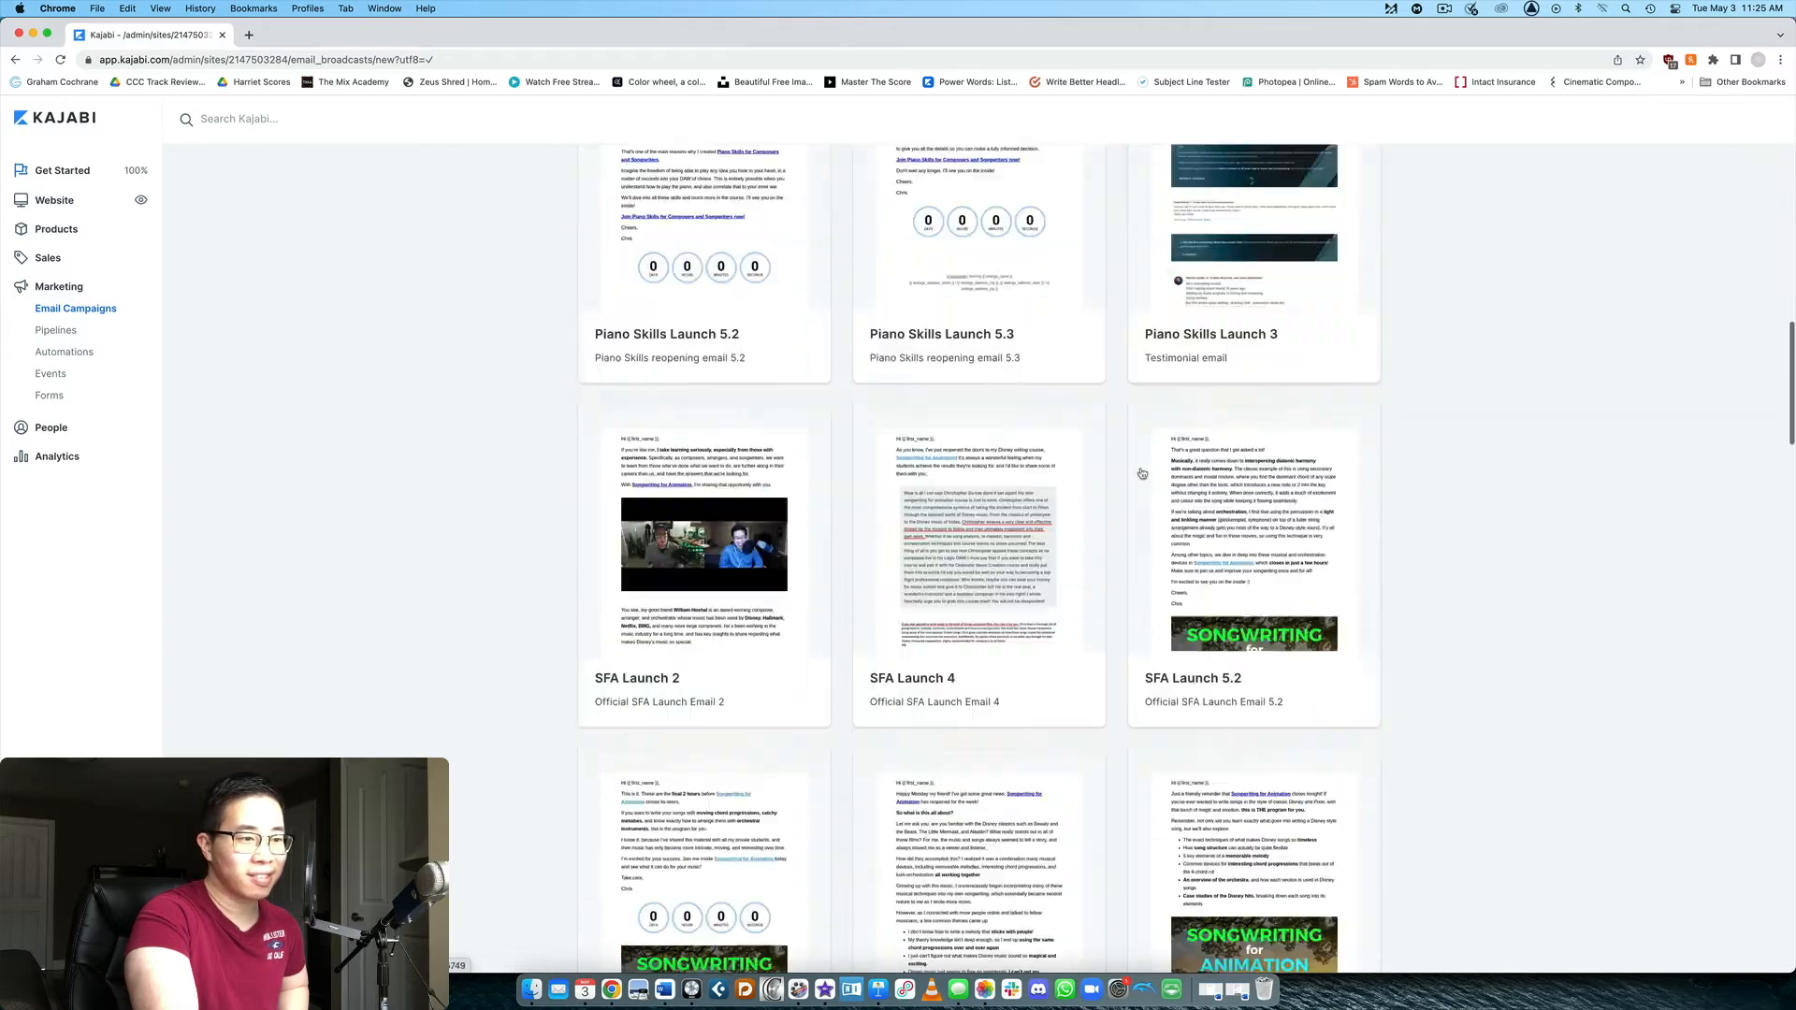
scroll(1141, 473, "up", 20)
scroll(1141, 473, "up", 15)
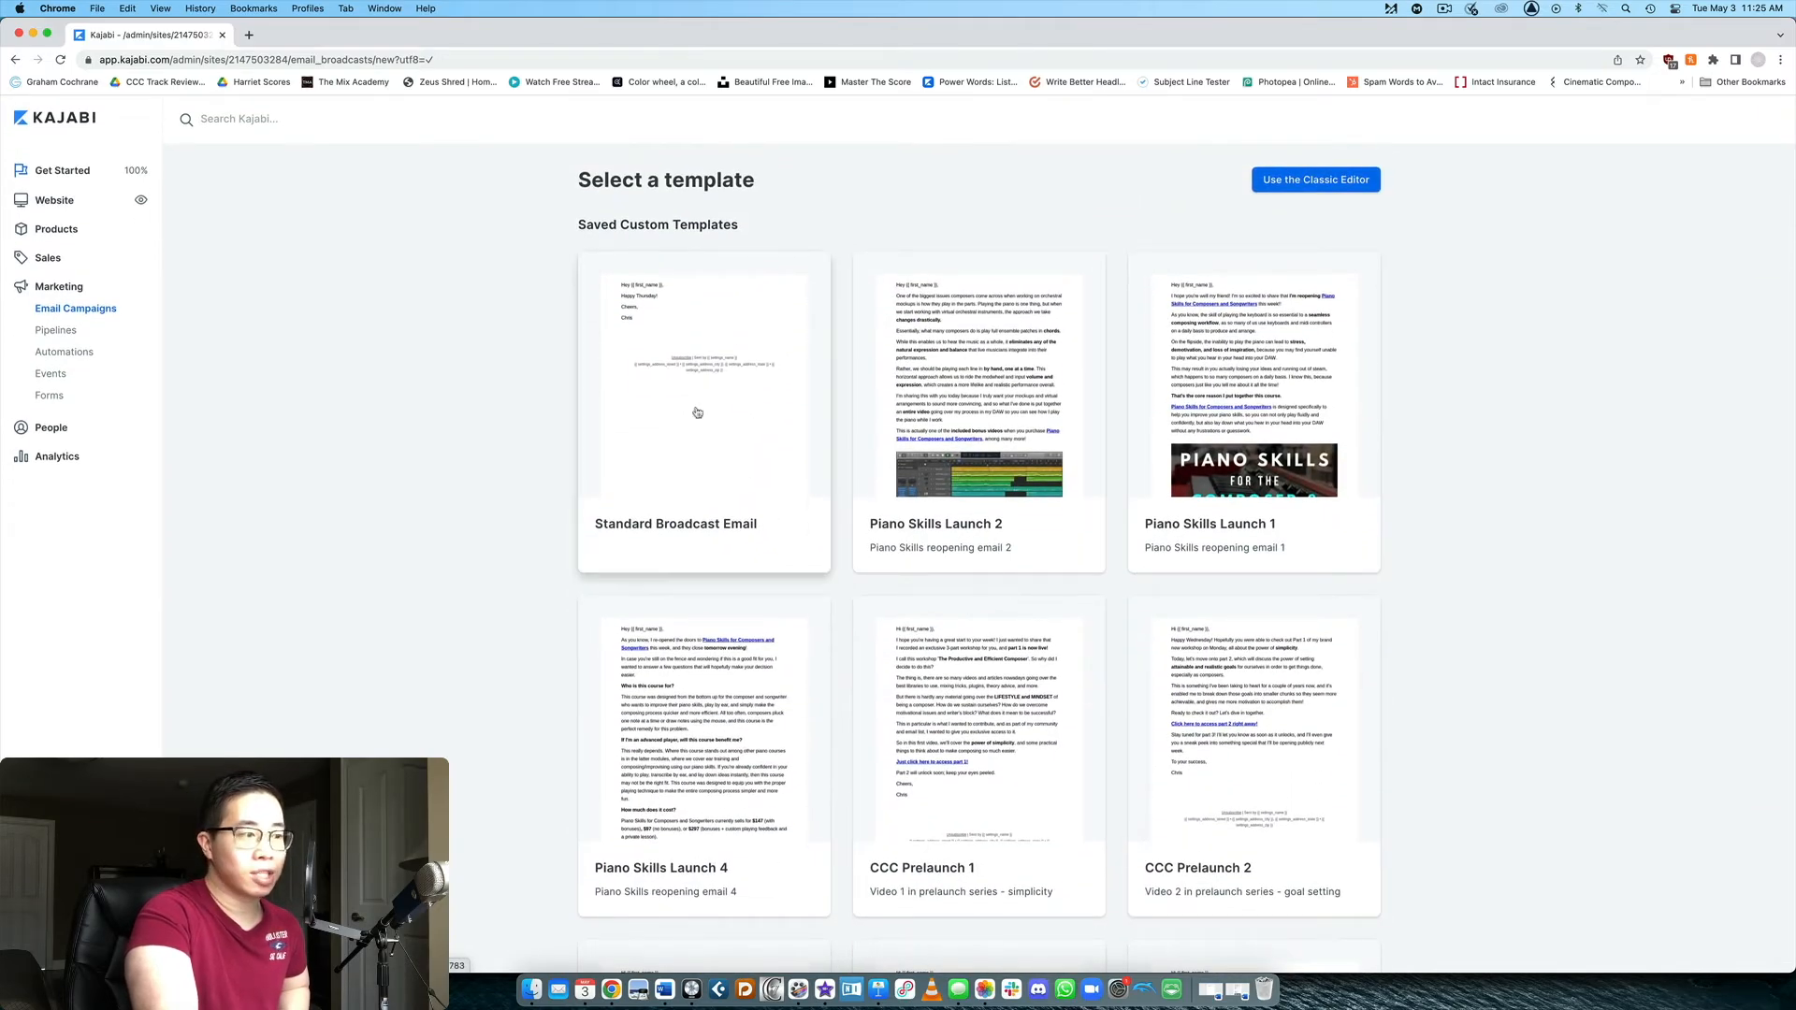
- Create a broadcast titled "What's up?" from the Standard Broadcast Email template
left_click(739, 366)
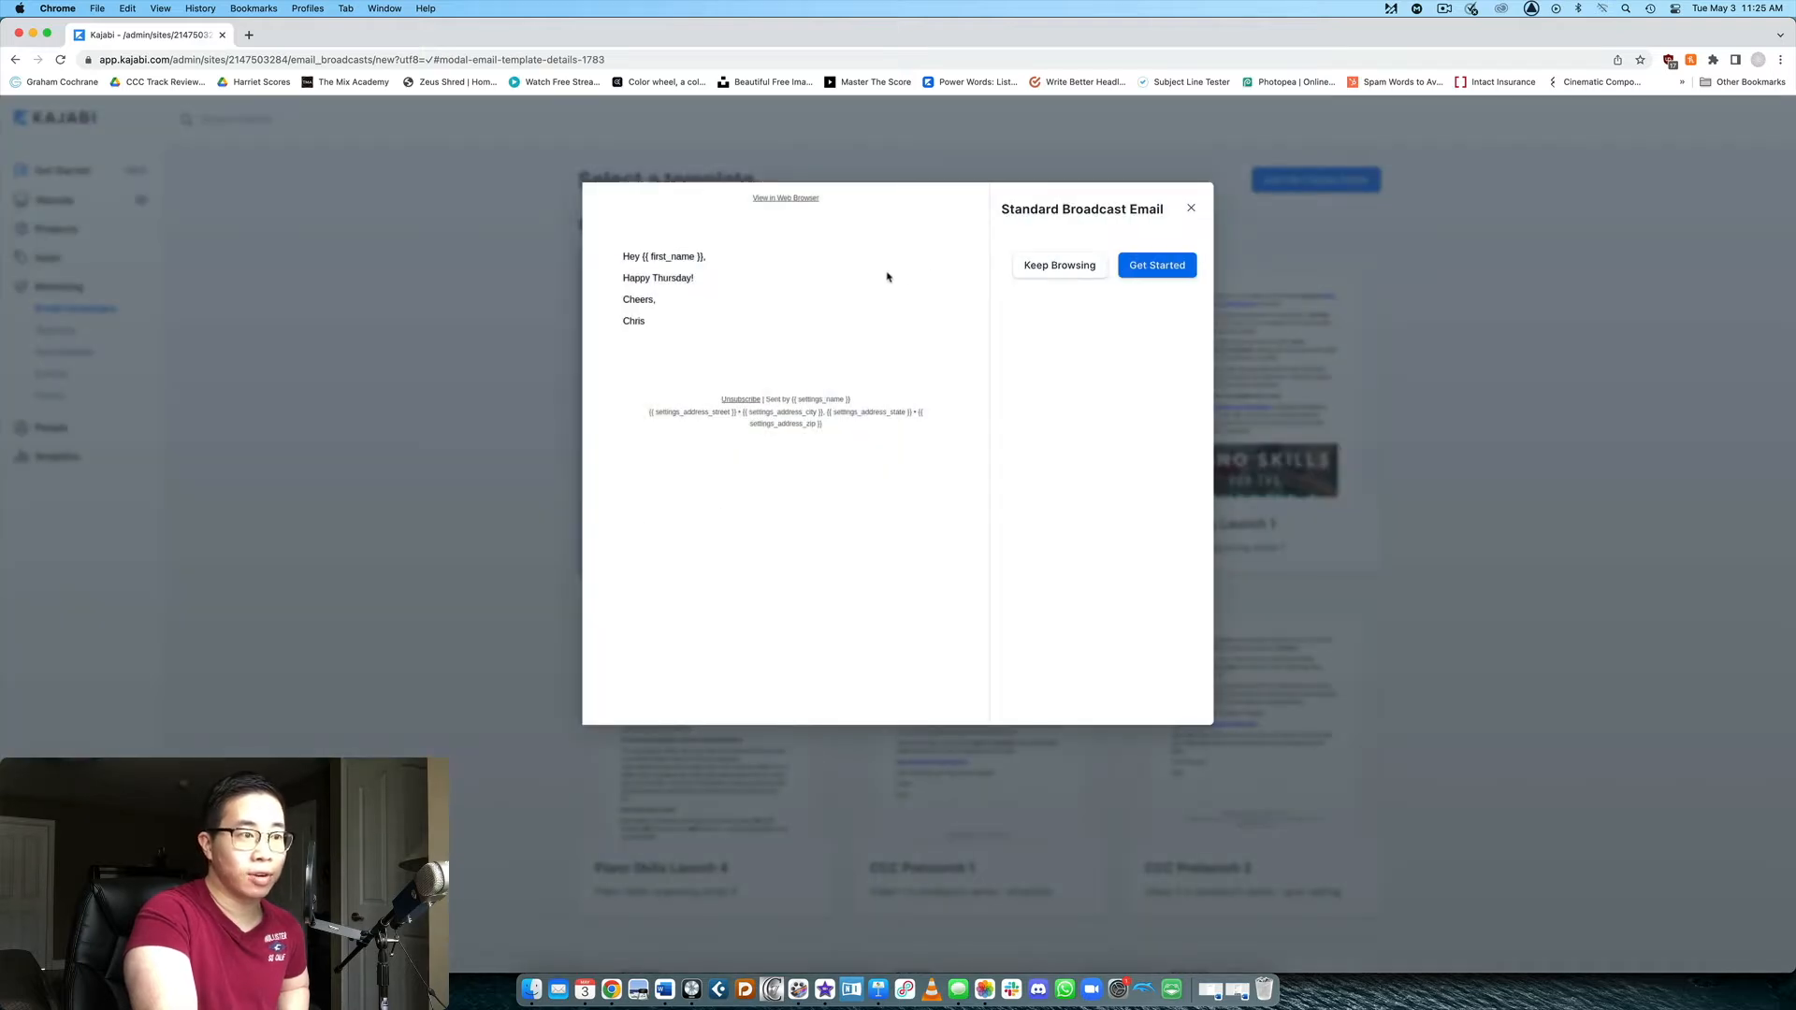
left_click(1132, 271)
left_click(1148, 261)
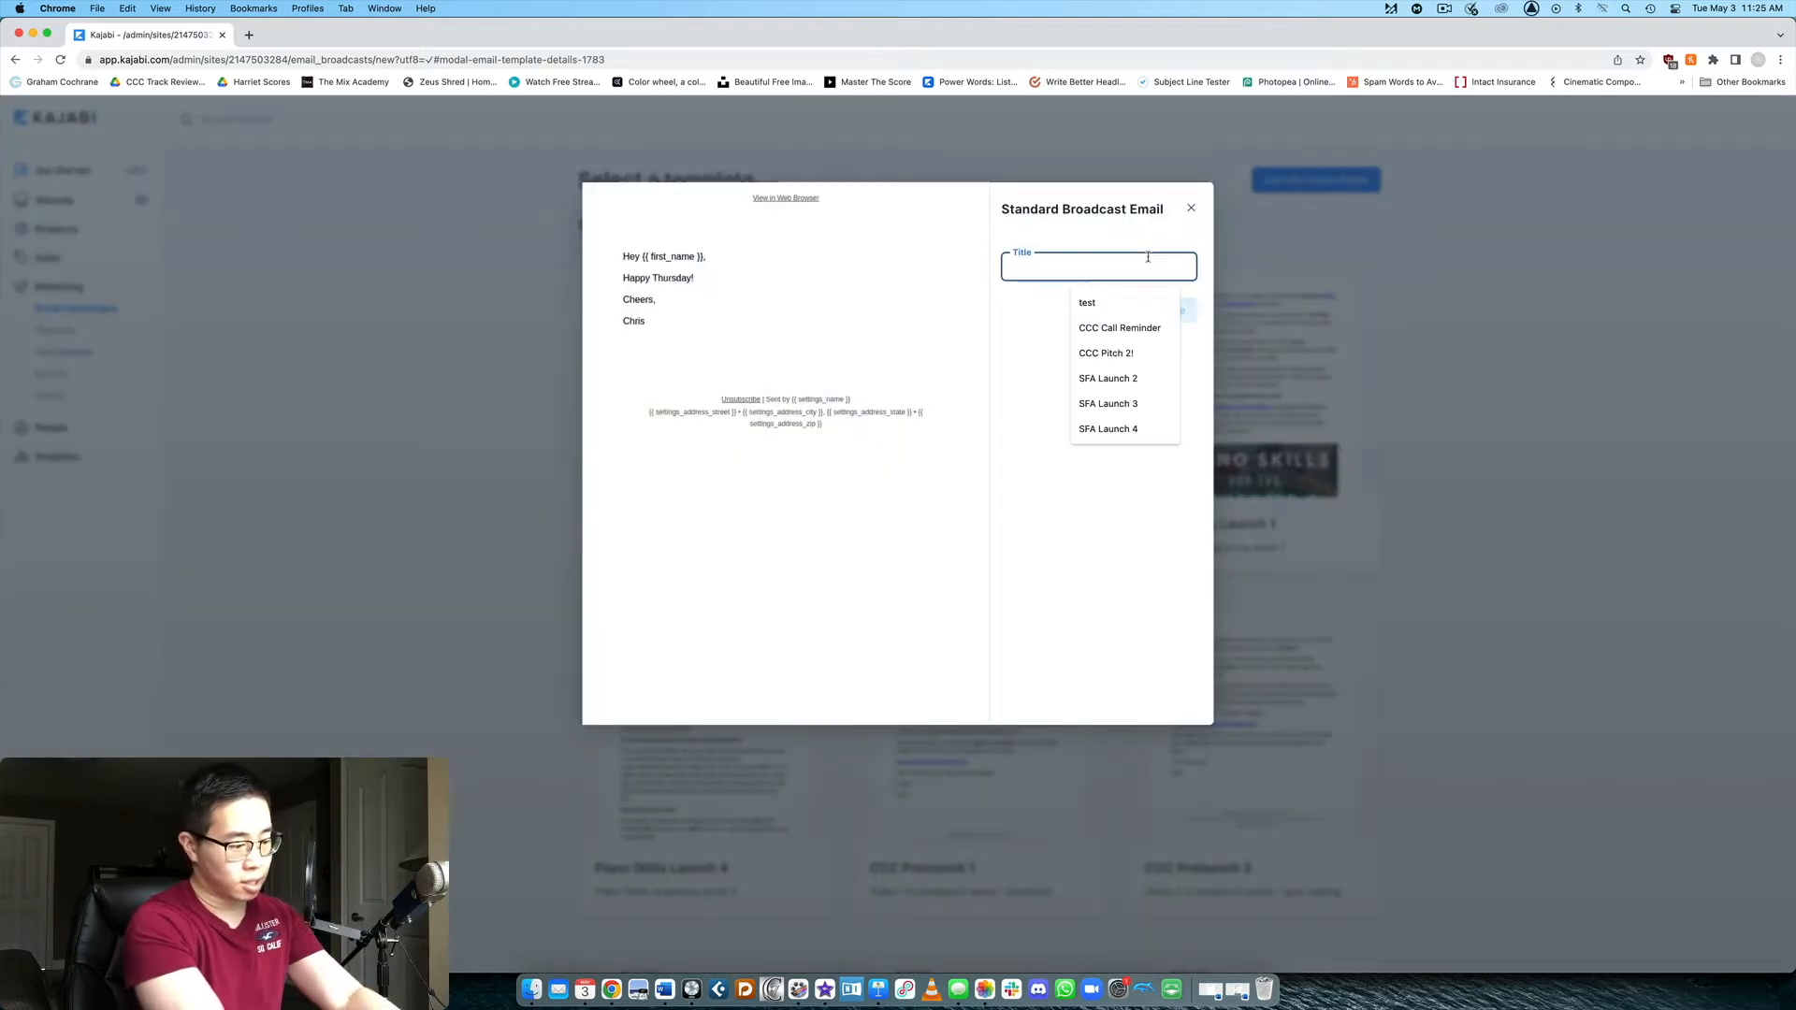
type("What's up?")
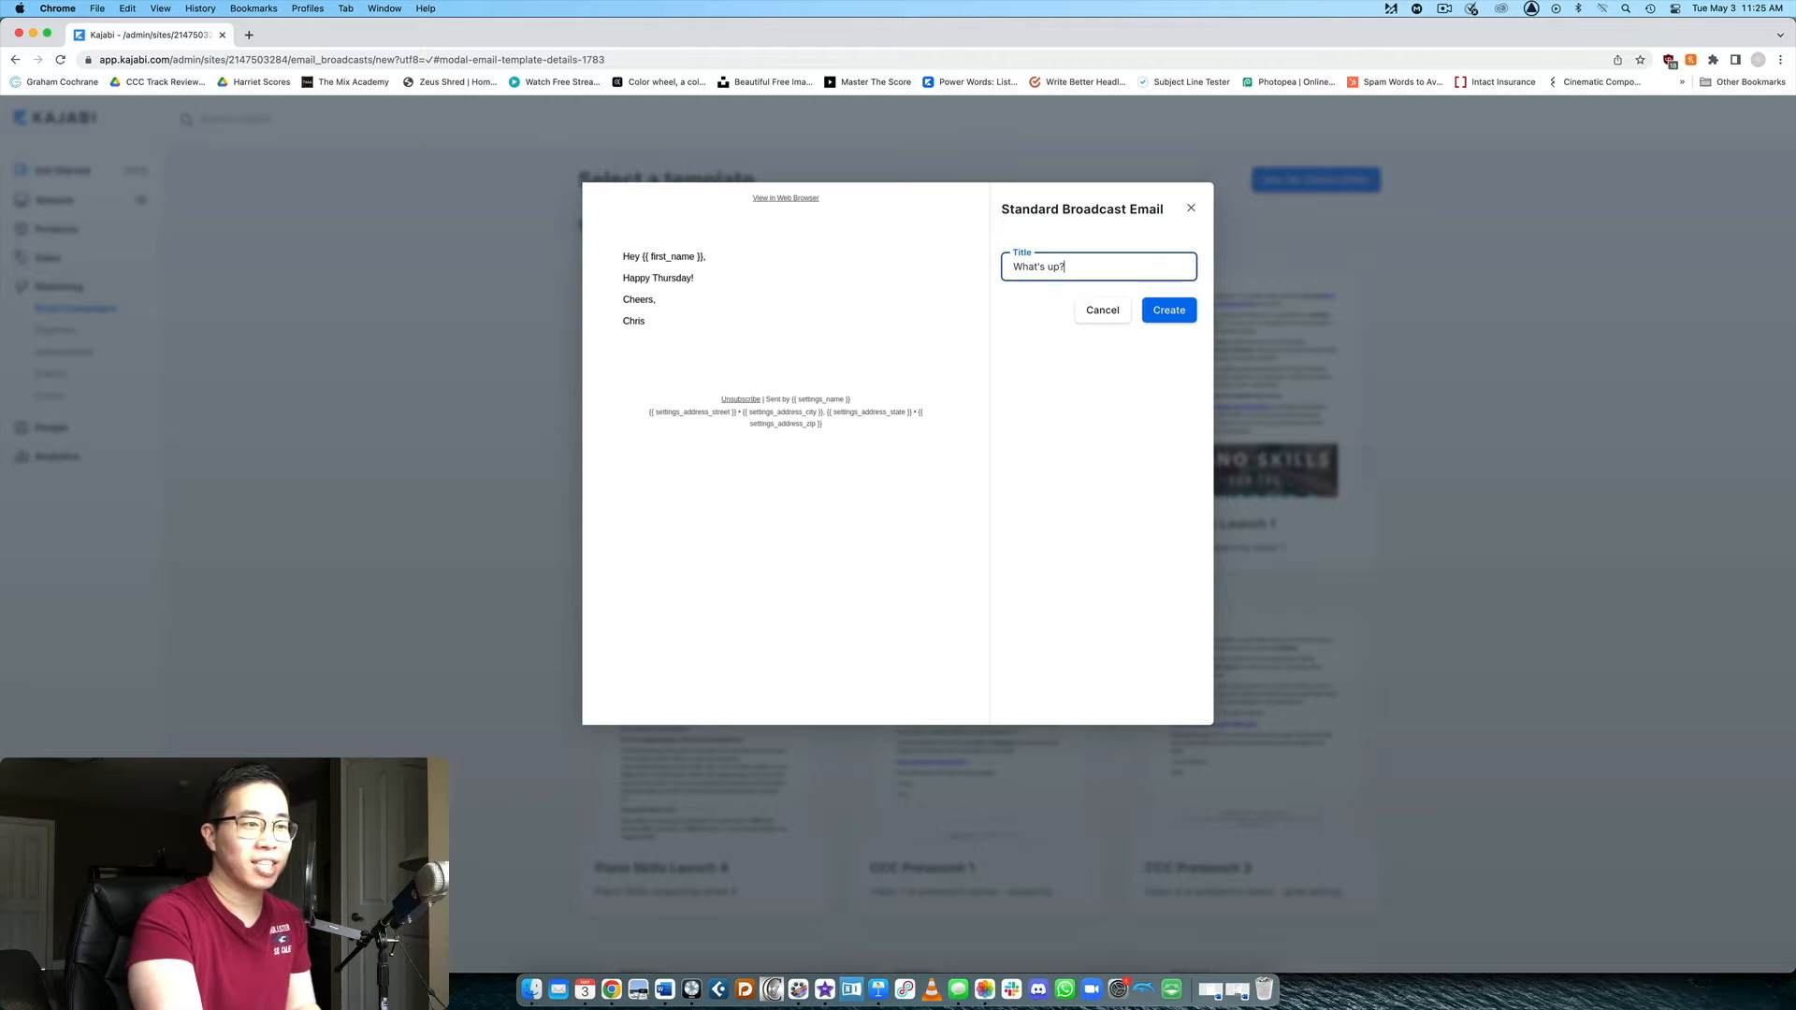
left_click(1169, 314)
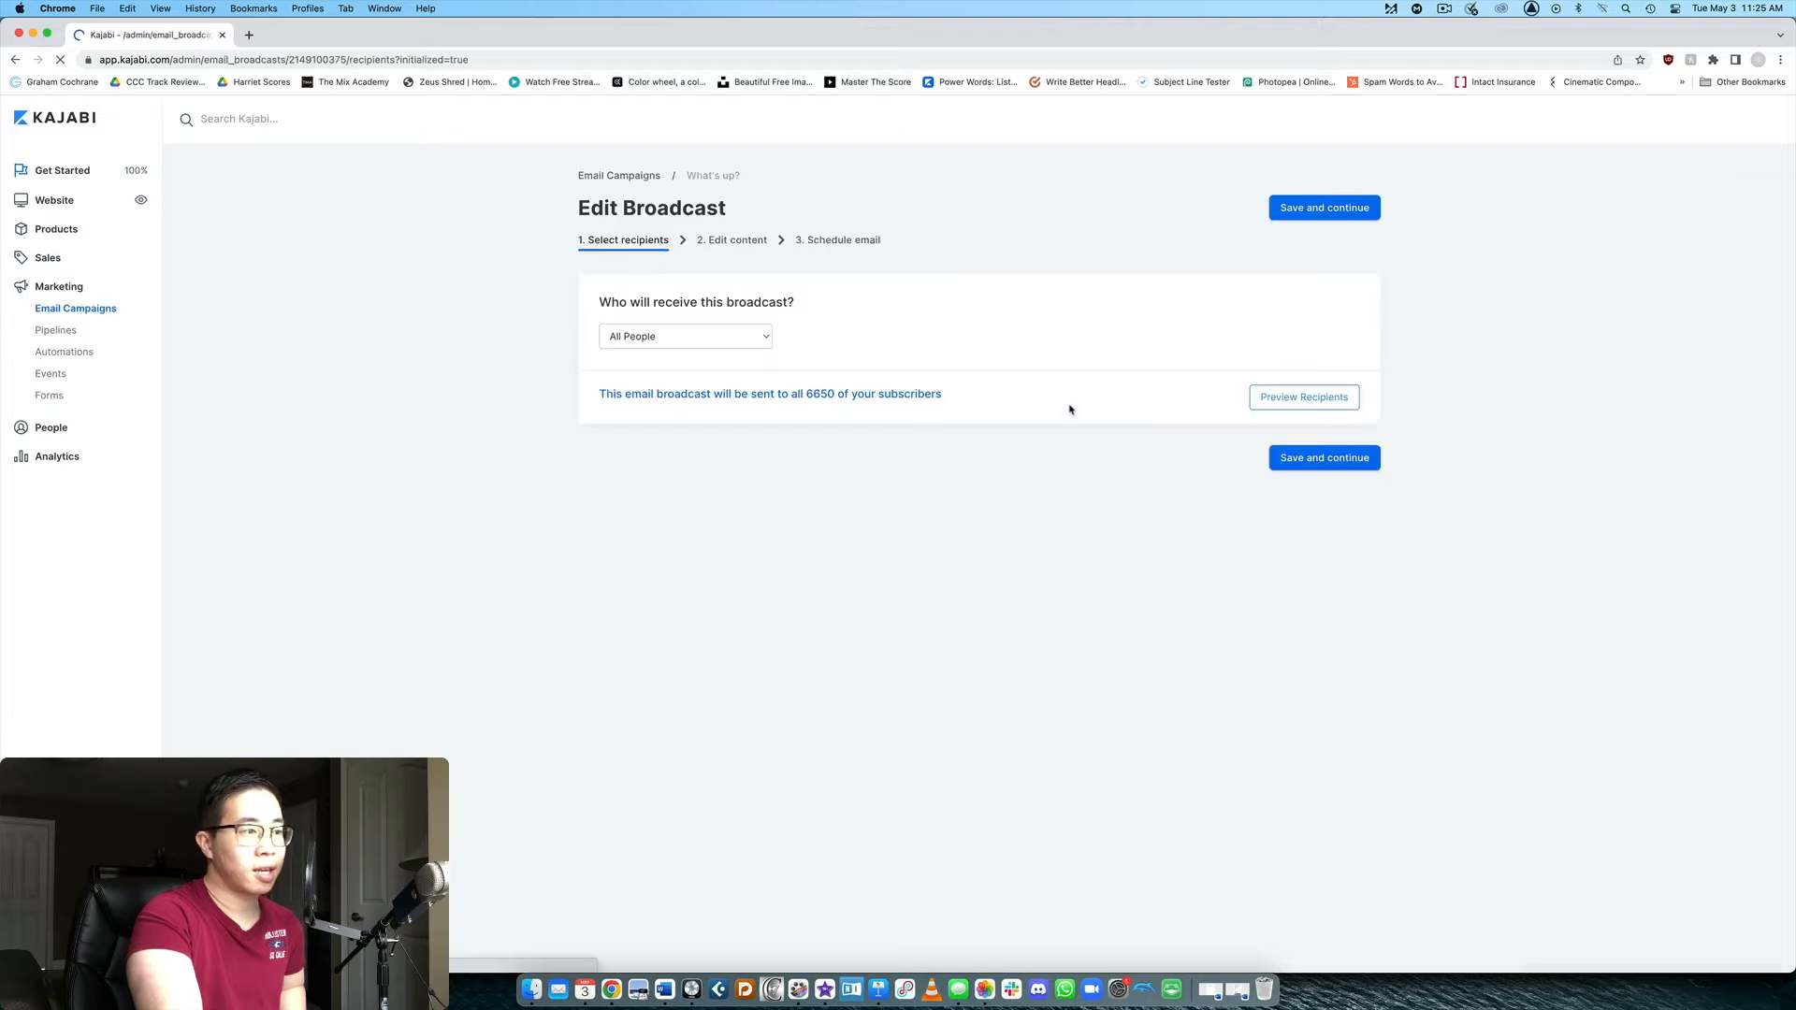
- Set the broadcast's recipients to the Standard Broadcast Email Update segment and save the selection
left_click(756, 339)
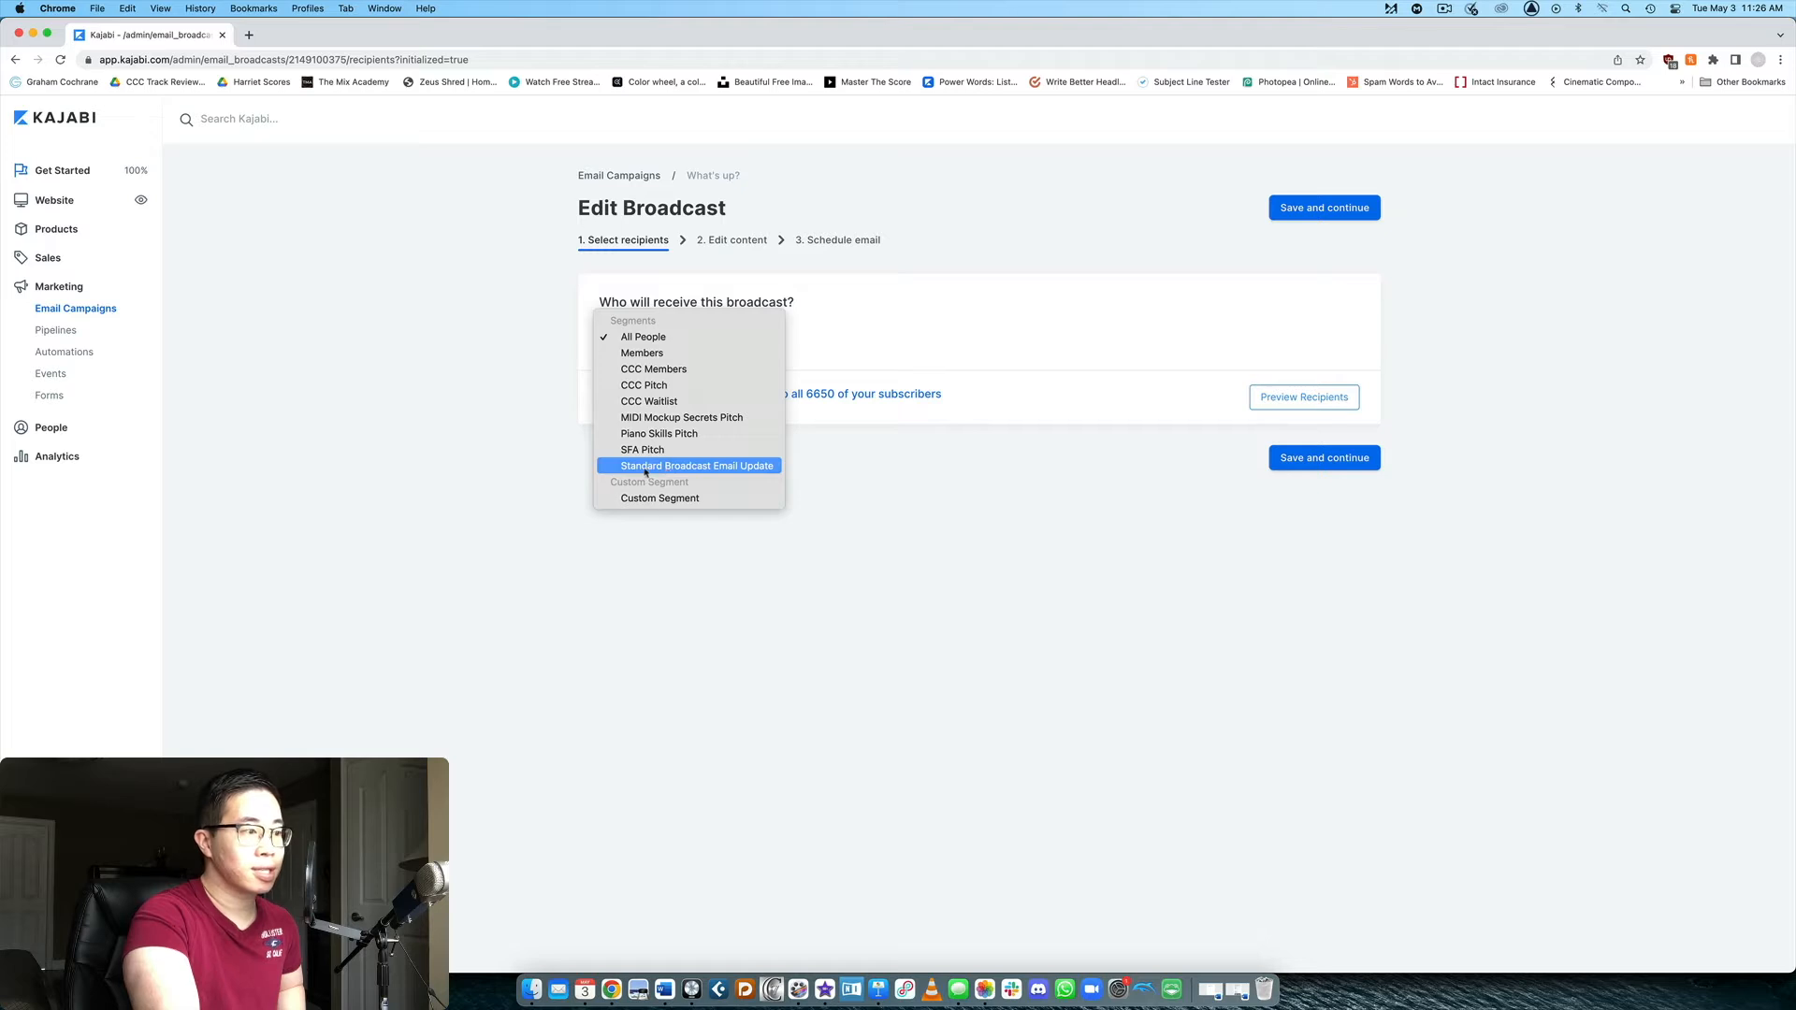
left_click(753, 467)
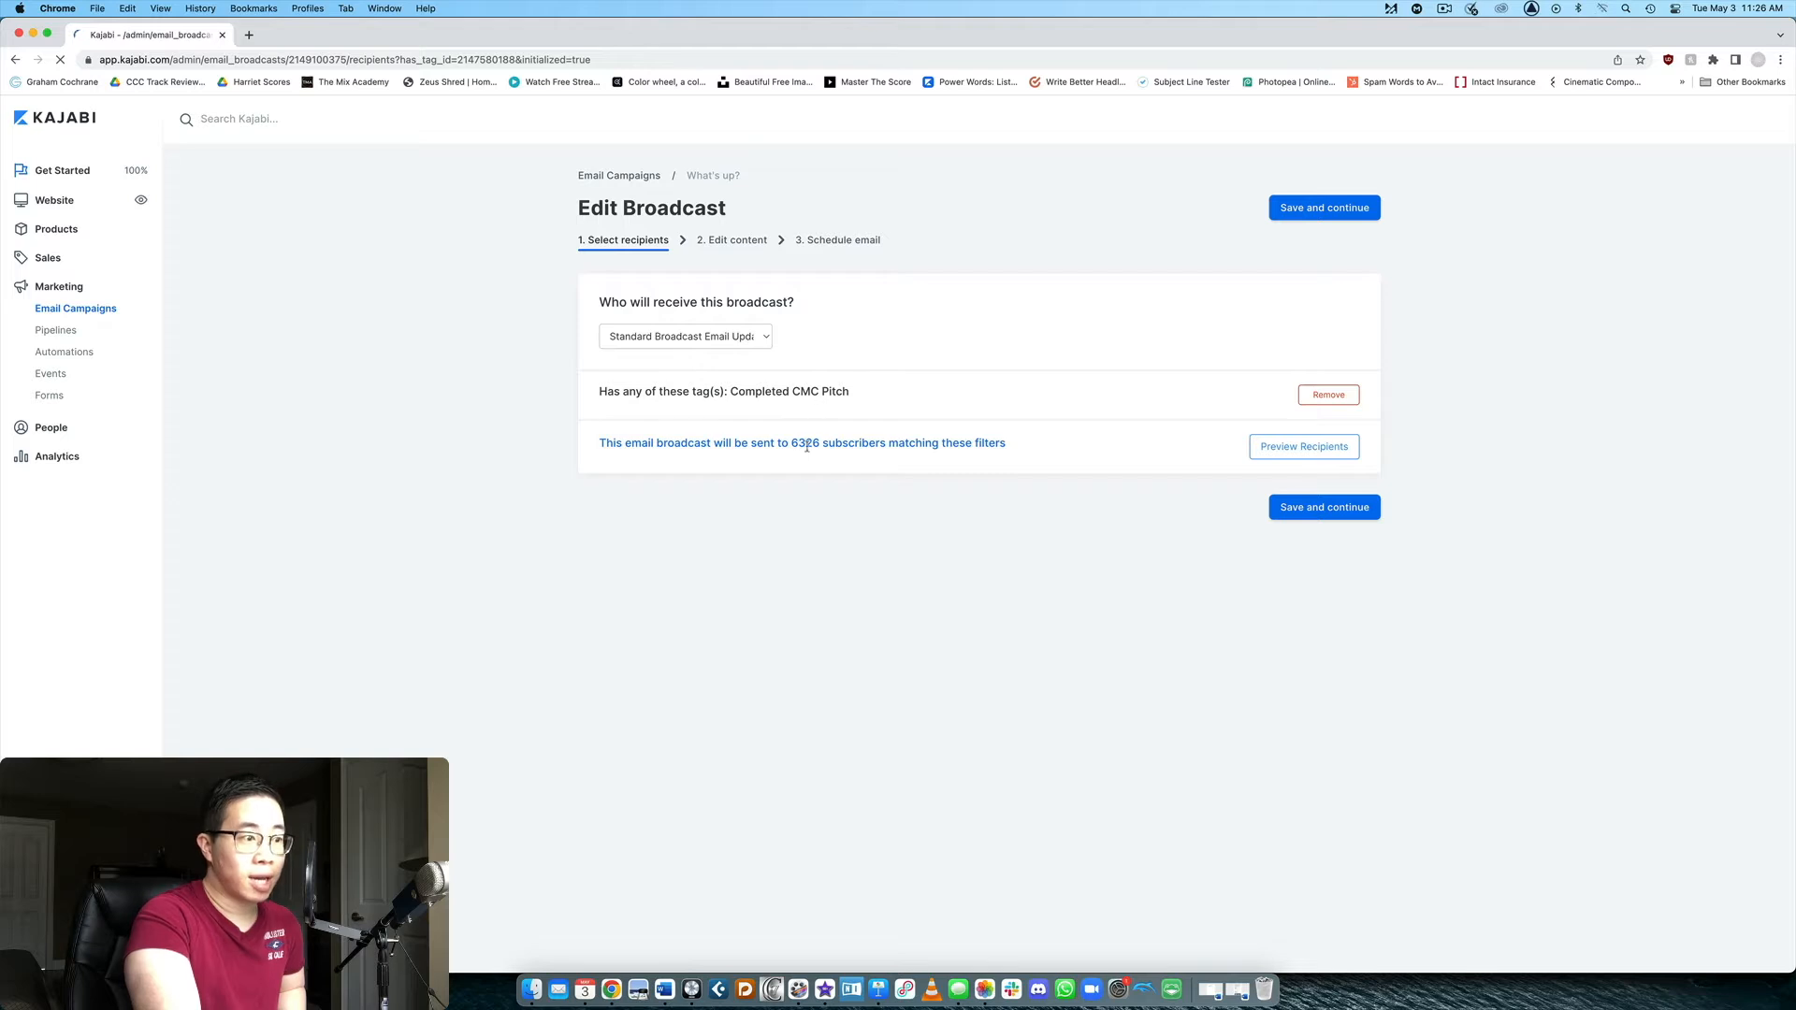
left_click(1324, 514)
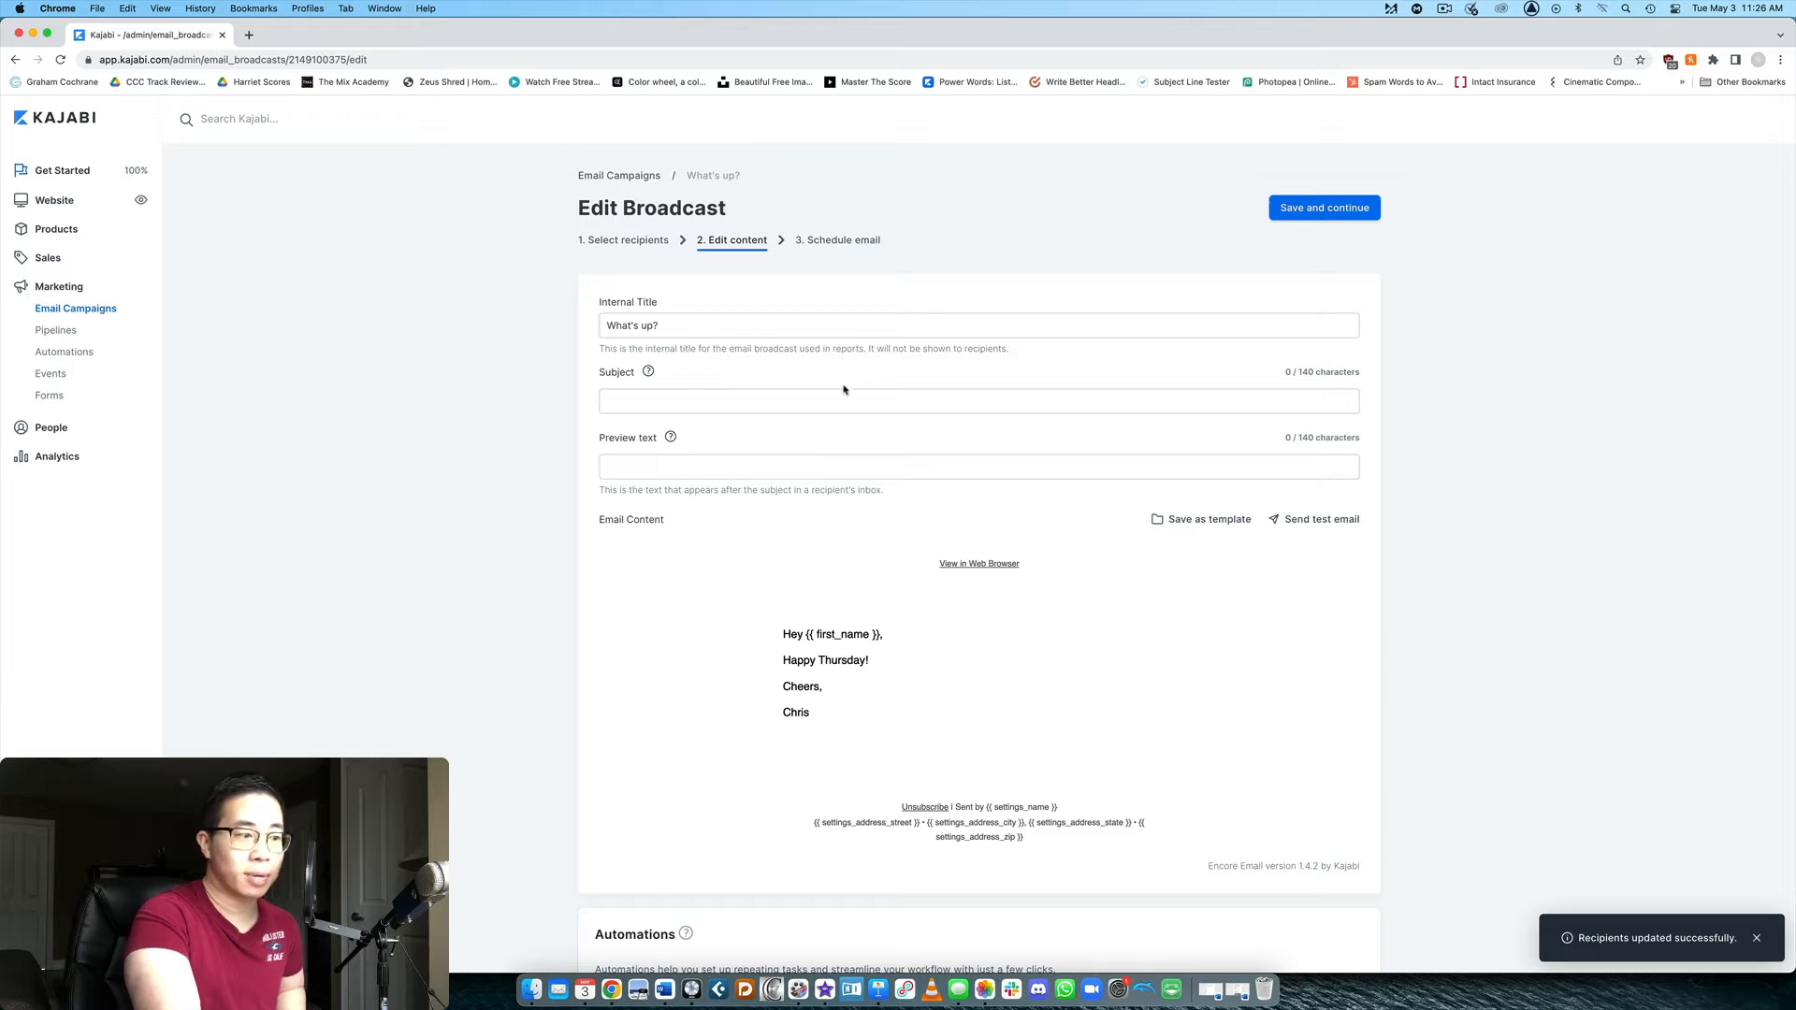
- Add "I just wanted to check in with you and see what's up?" and "Is there anything I can help you with right now?" after "Happy Thursday!"
scroll(658, 315, "down", 2)
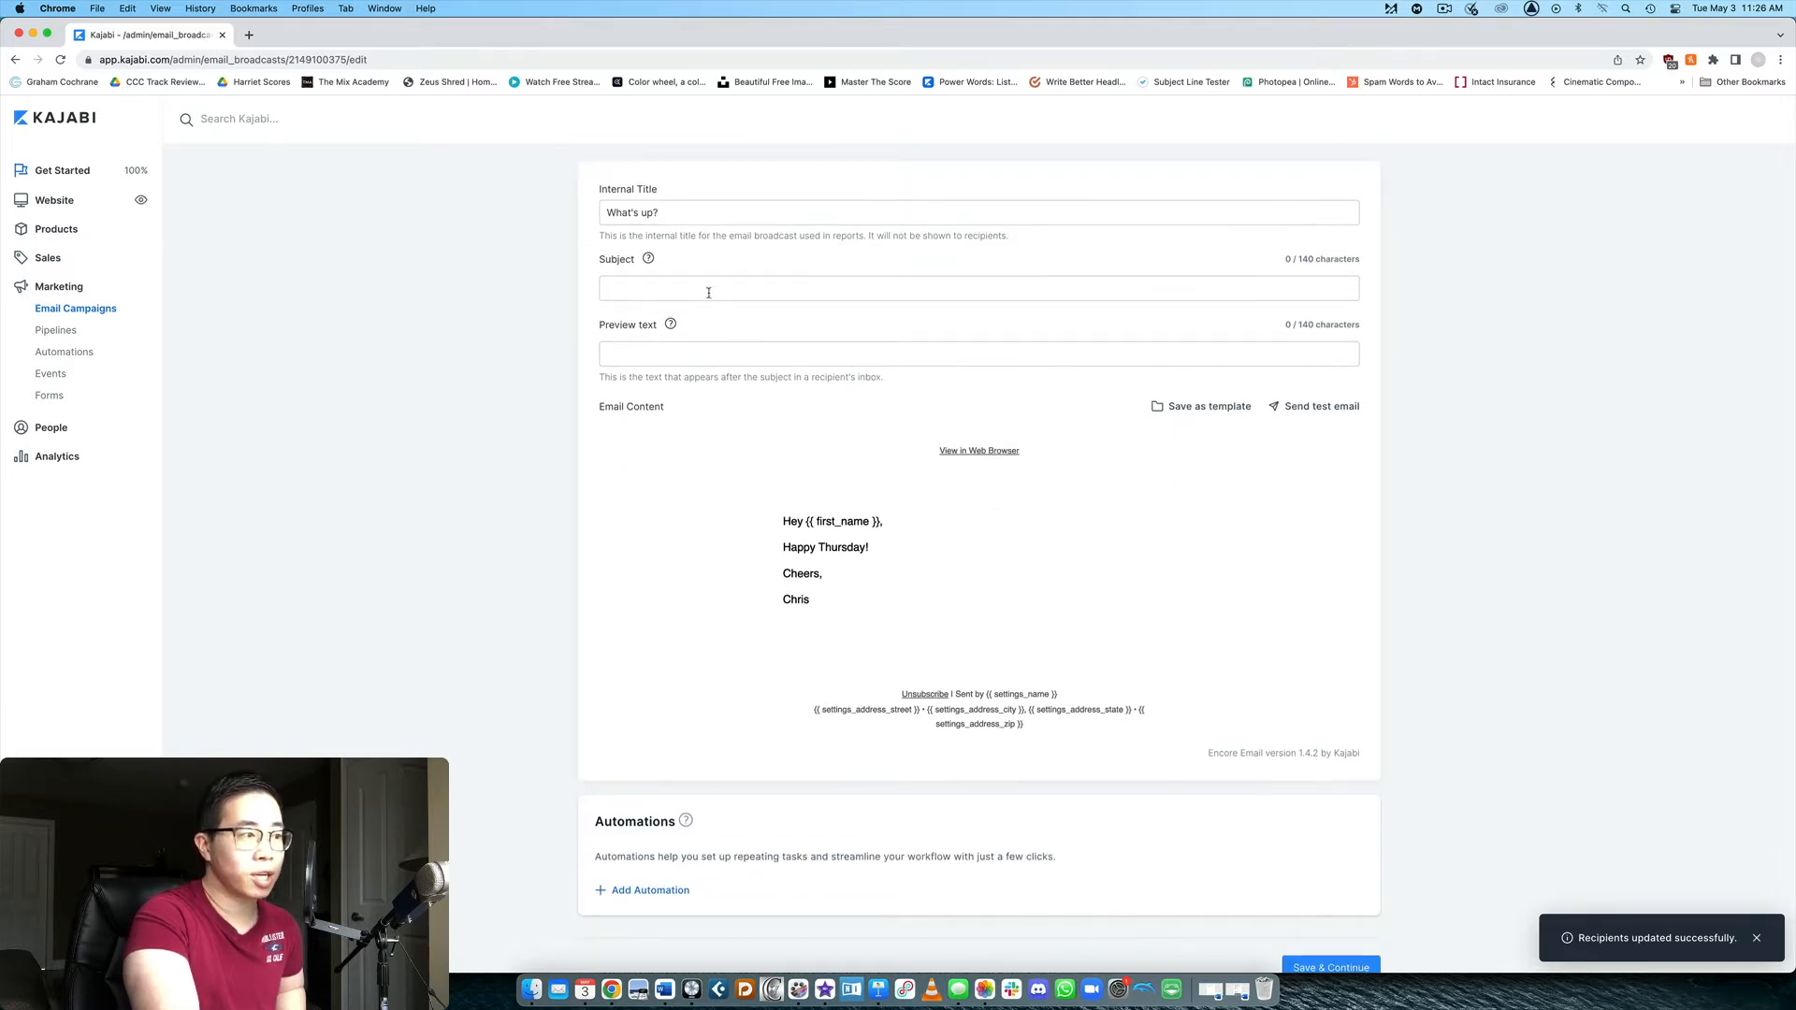
left_click(672, 353)
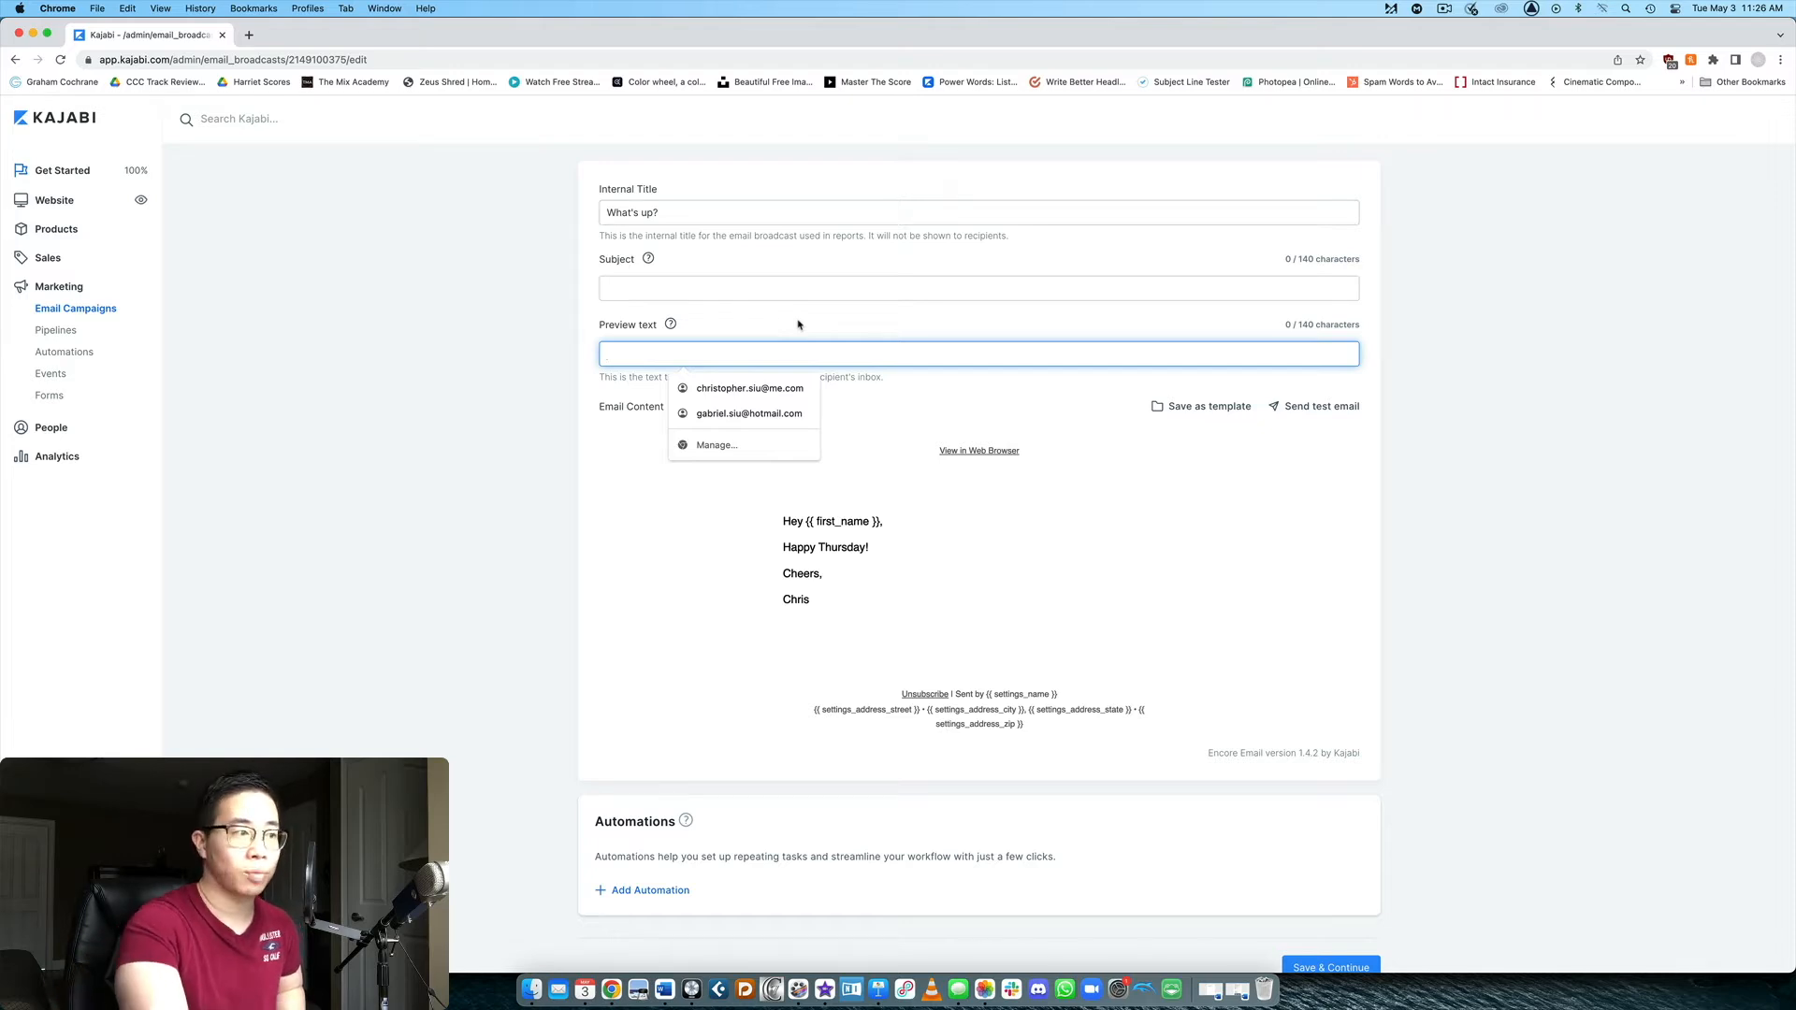
left_click(1002, 561)
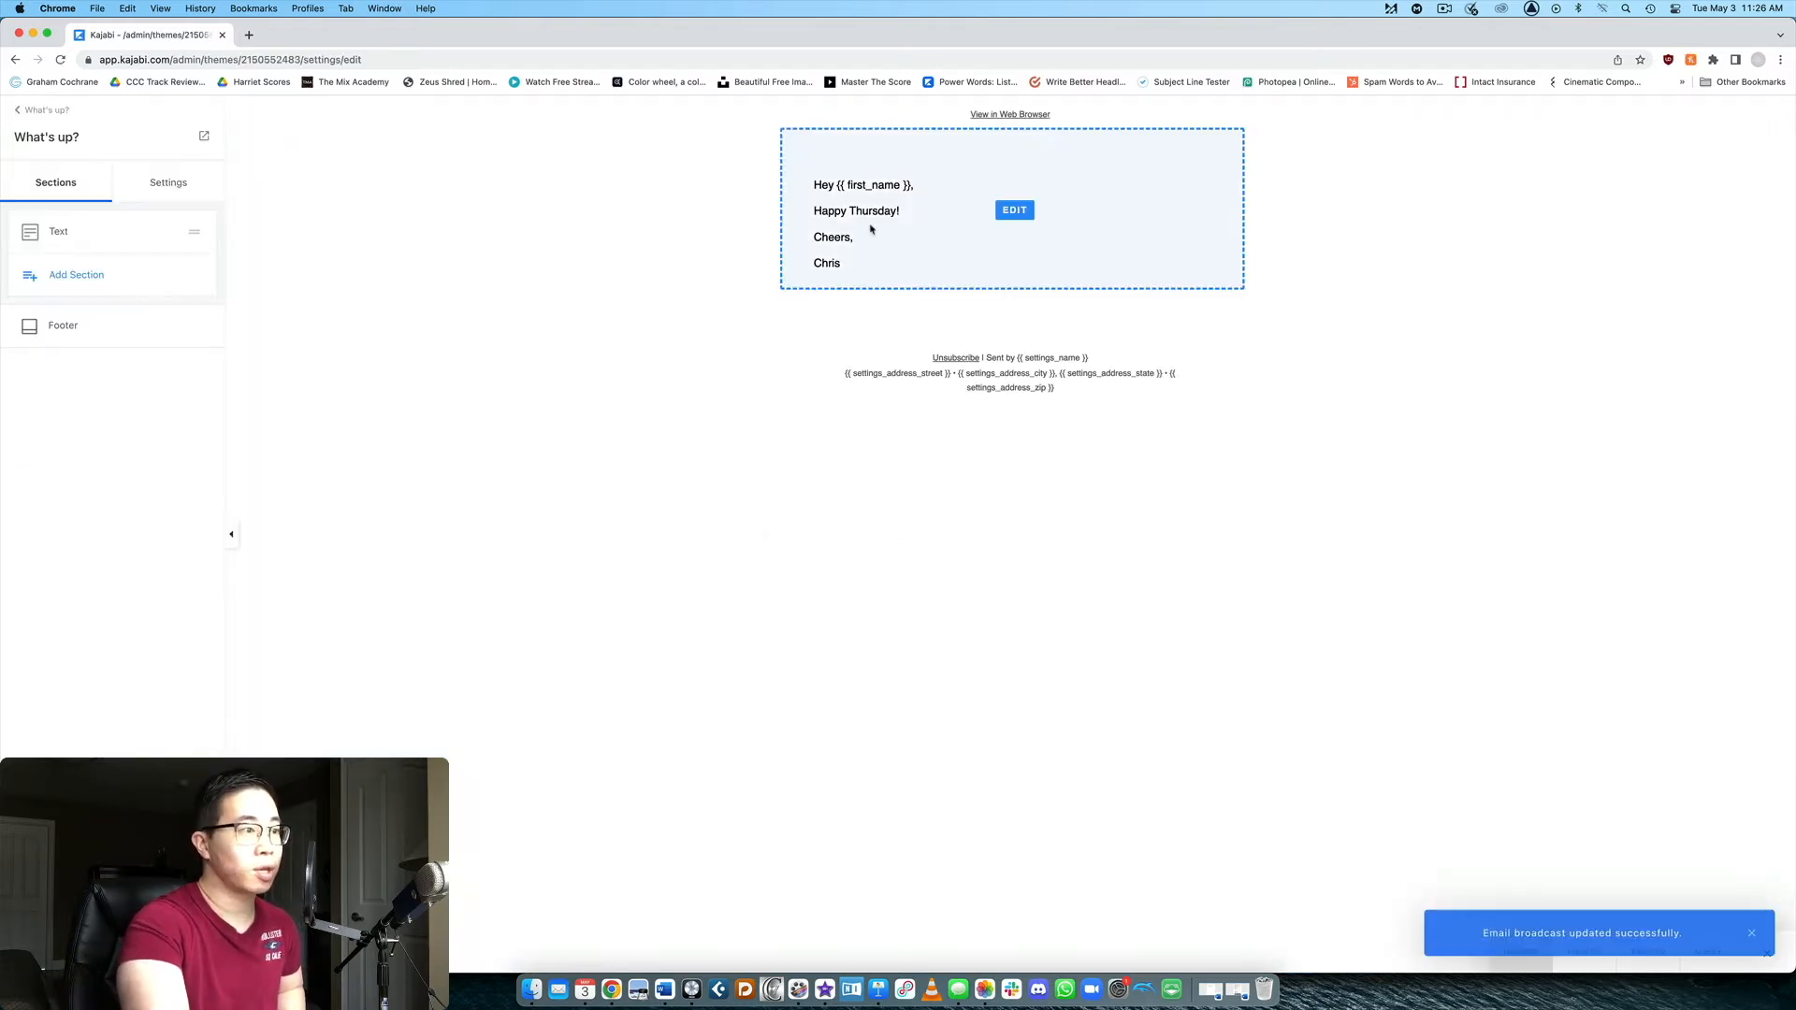
left_click(870, 228)
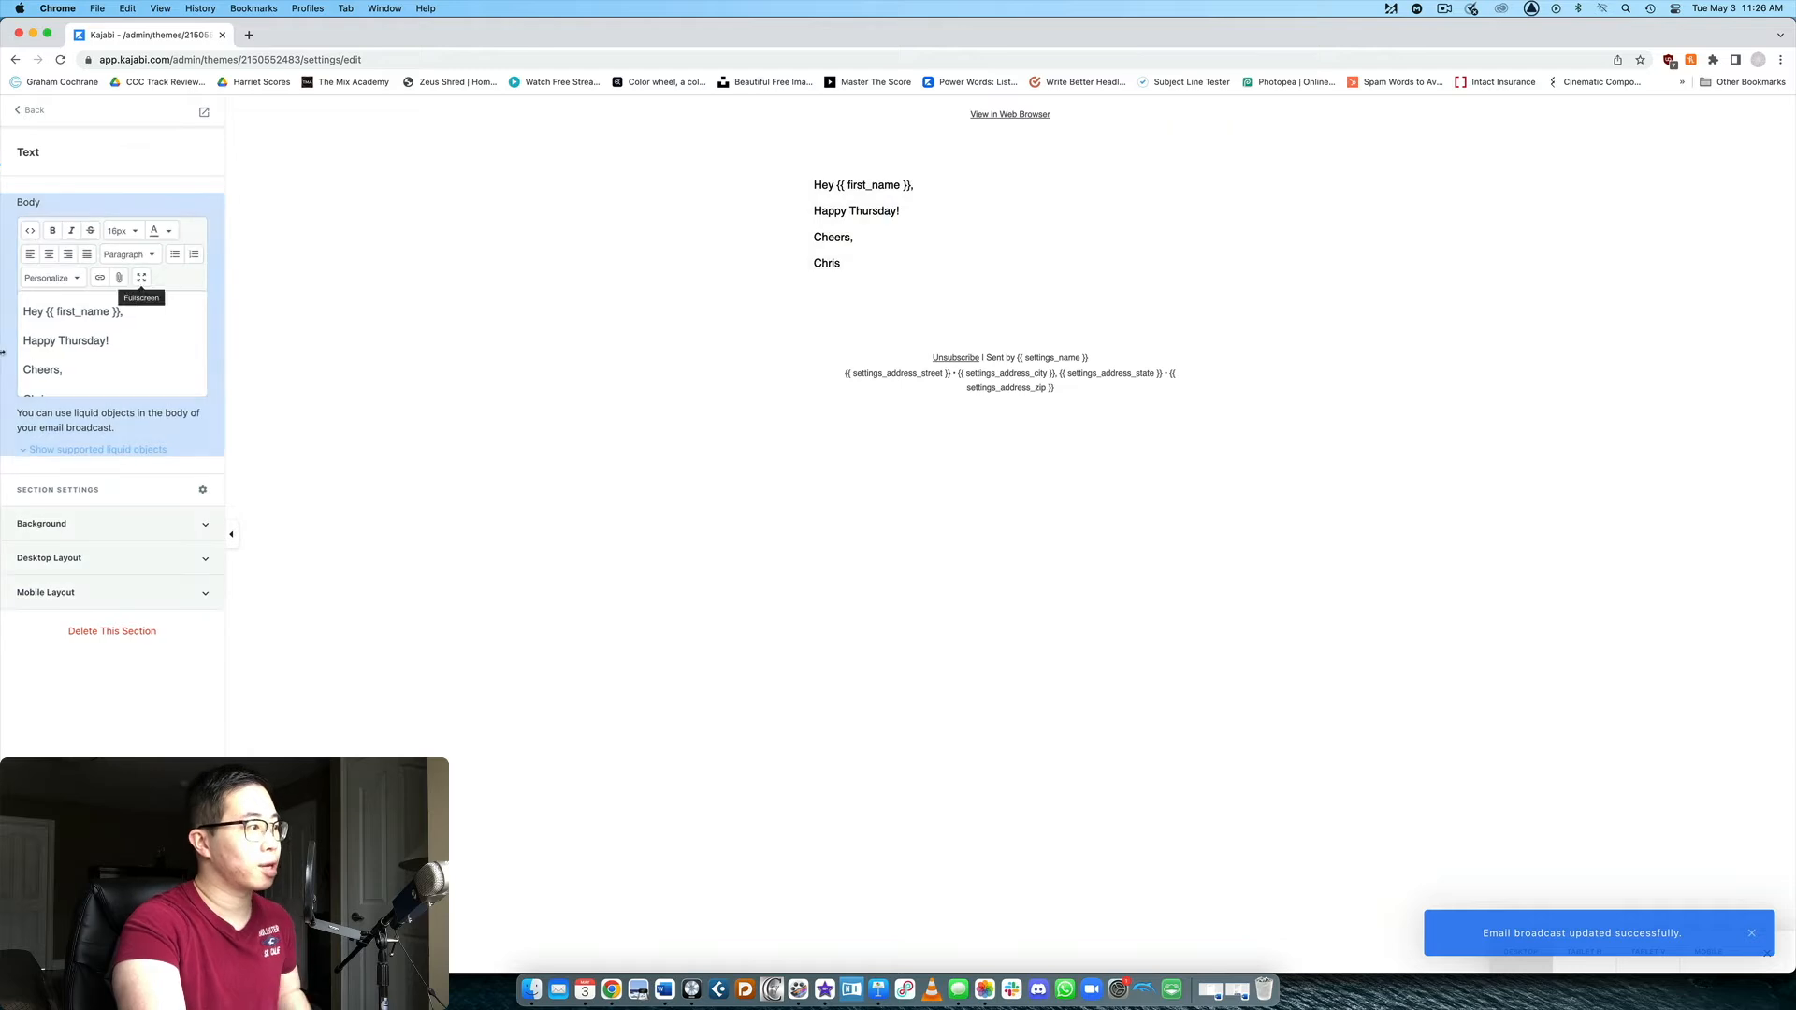
left_click(148, 343)
type("I just wanted to check in with you and see what's up?")
key("Return")
type("Is t")
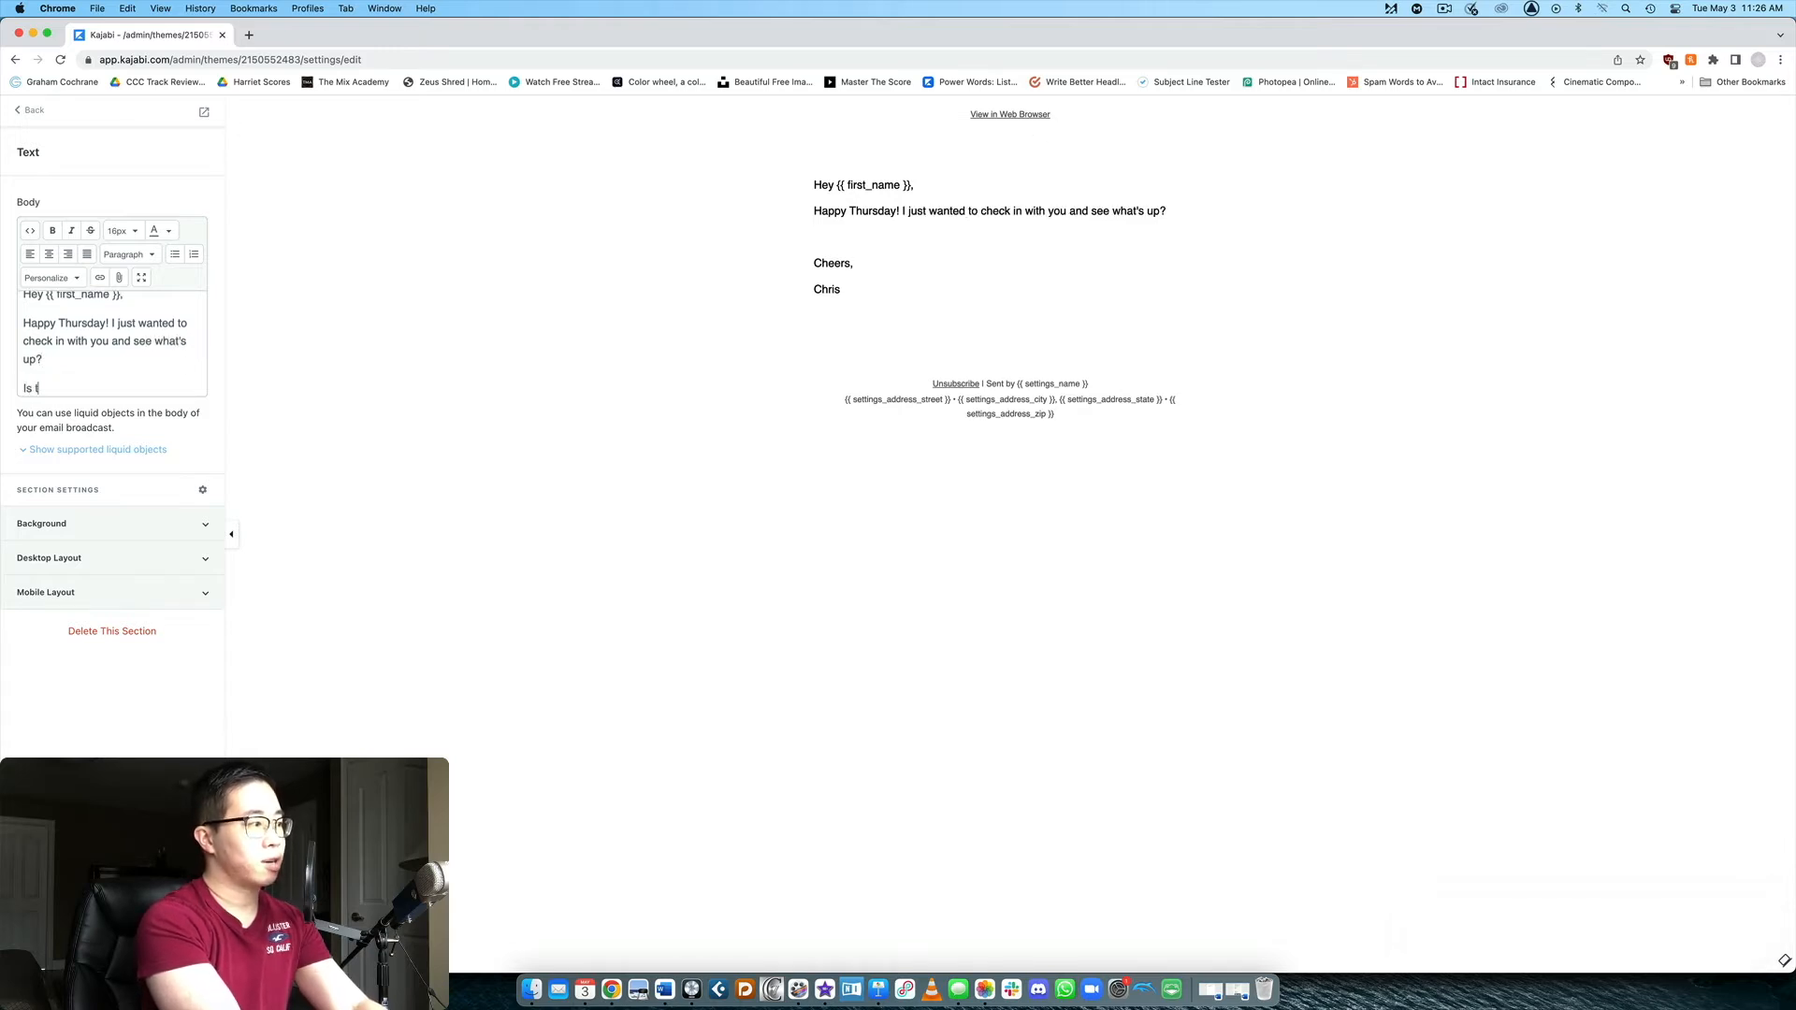
type("here anything I can help you with right now?")
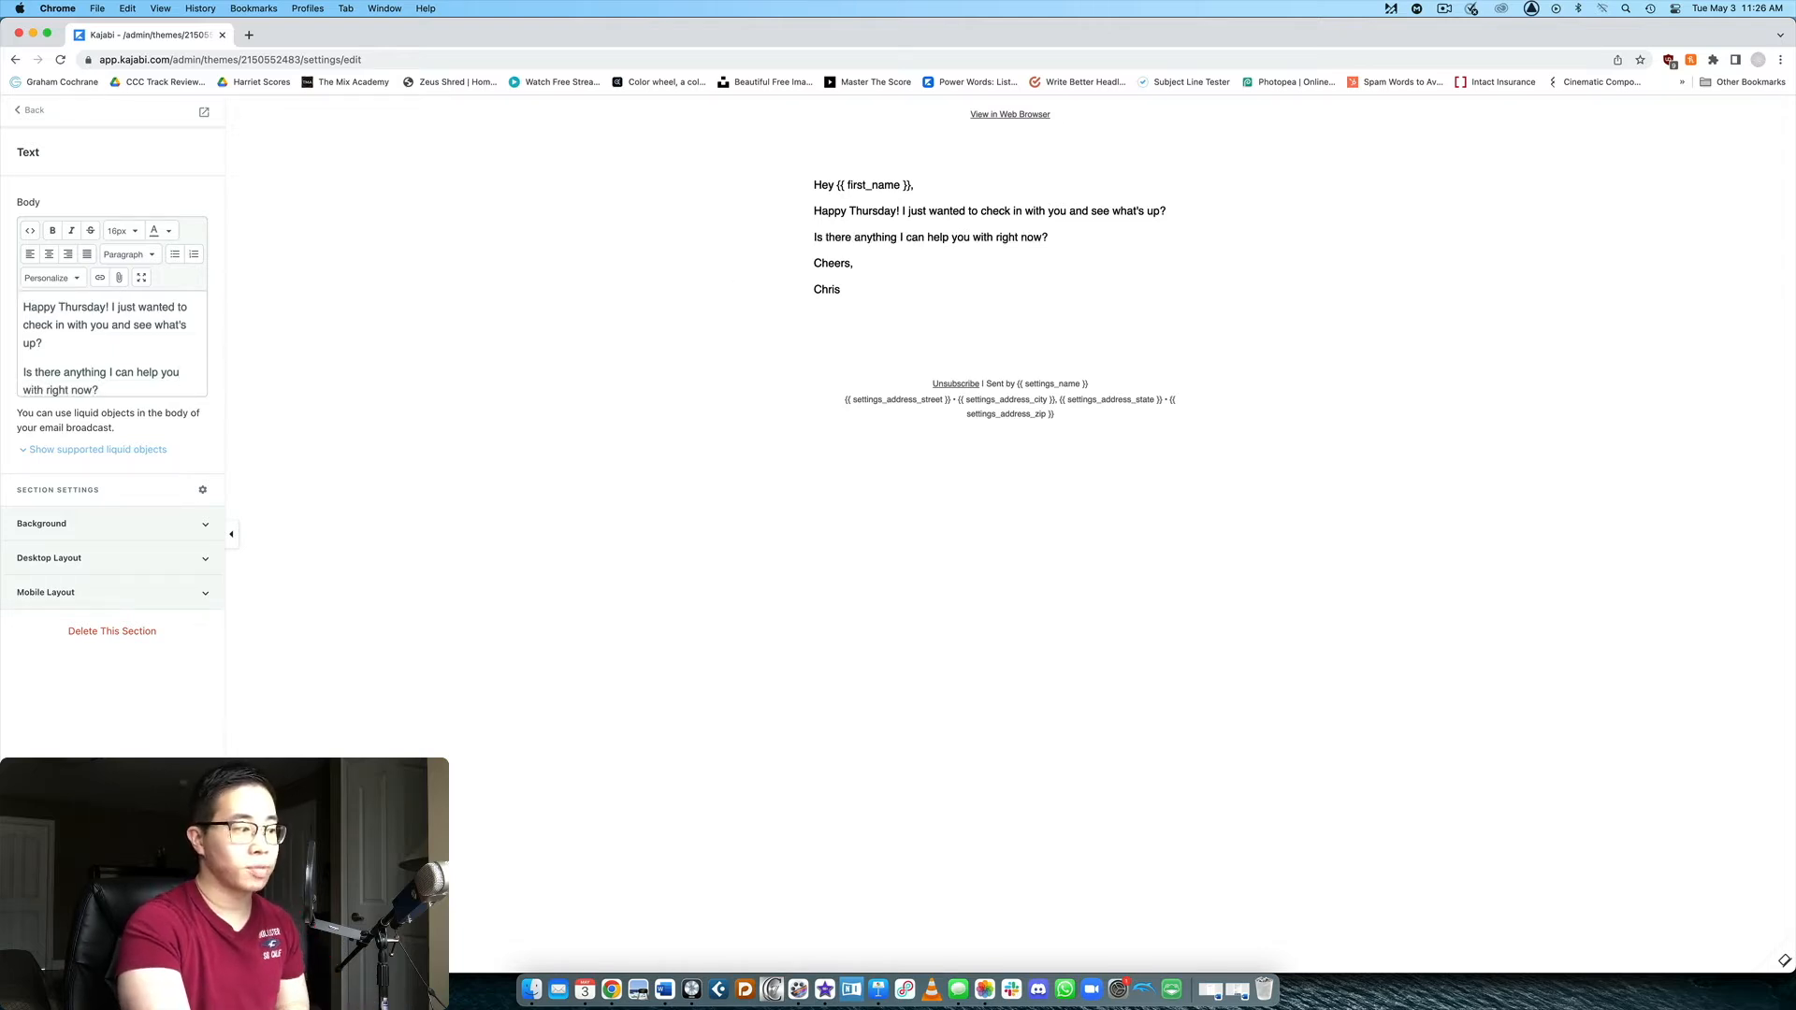
left_click(32, 111)
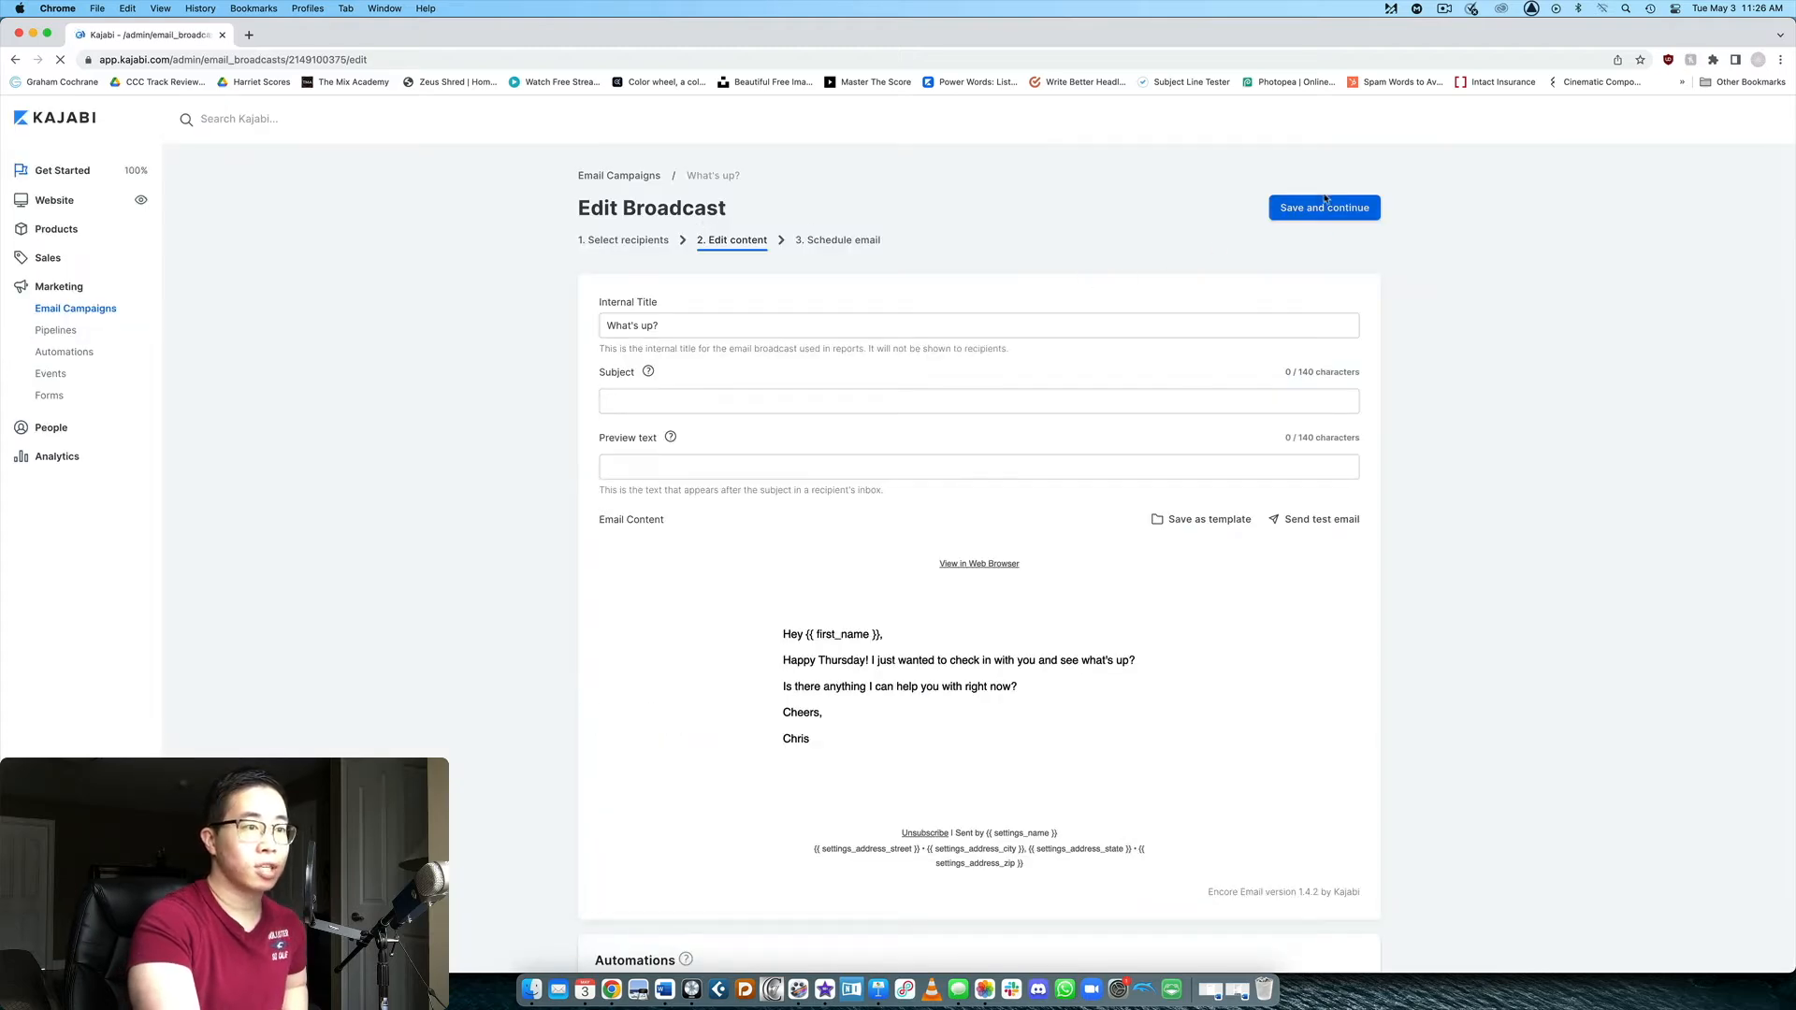
- Set the broadcast's subject to "What's going on?"
left_click(1322, 208)
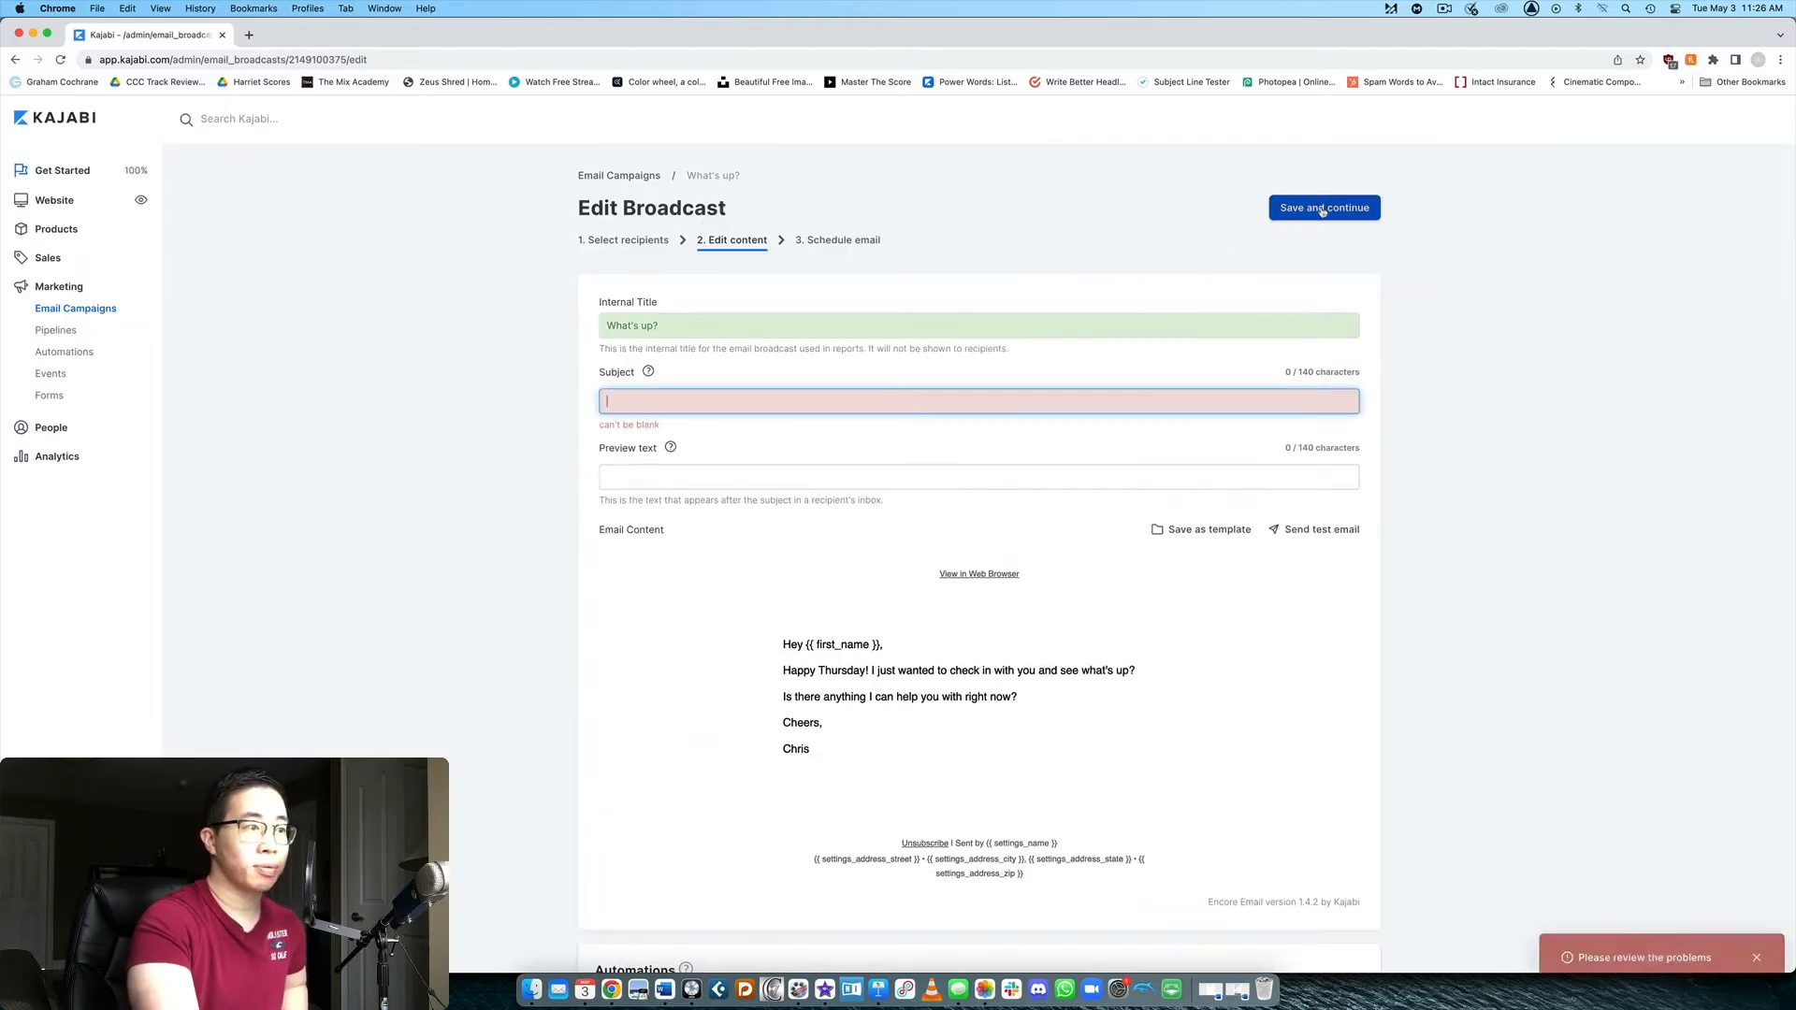
left_click(646, 407)
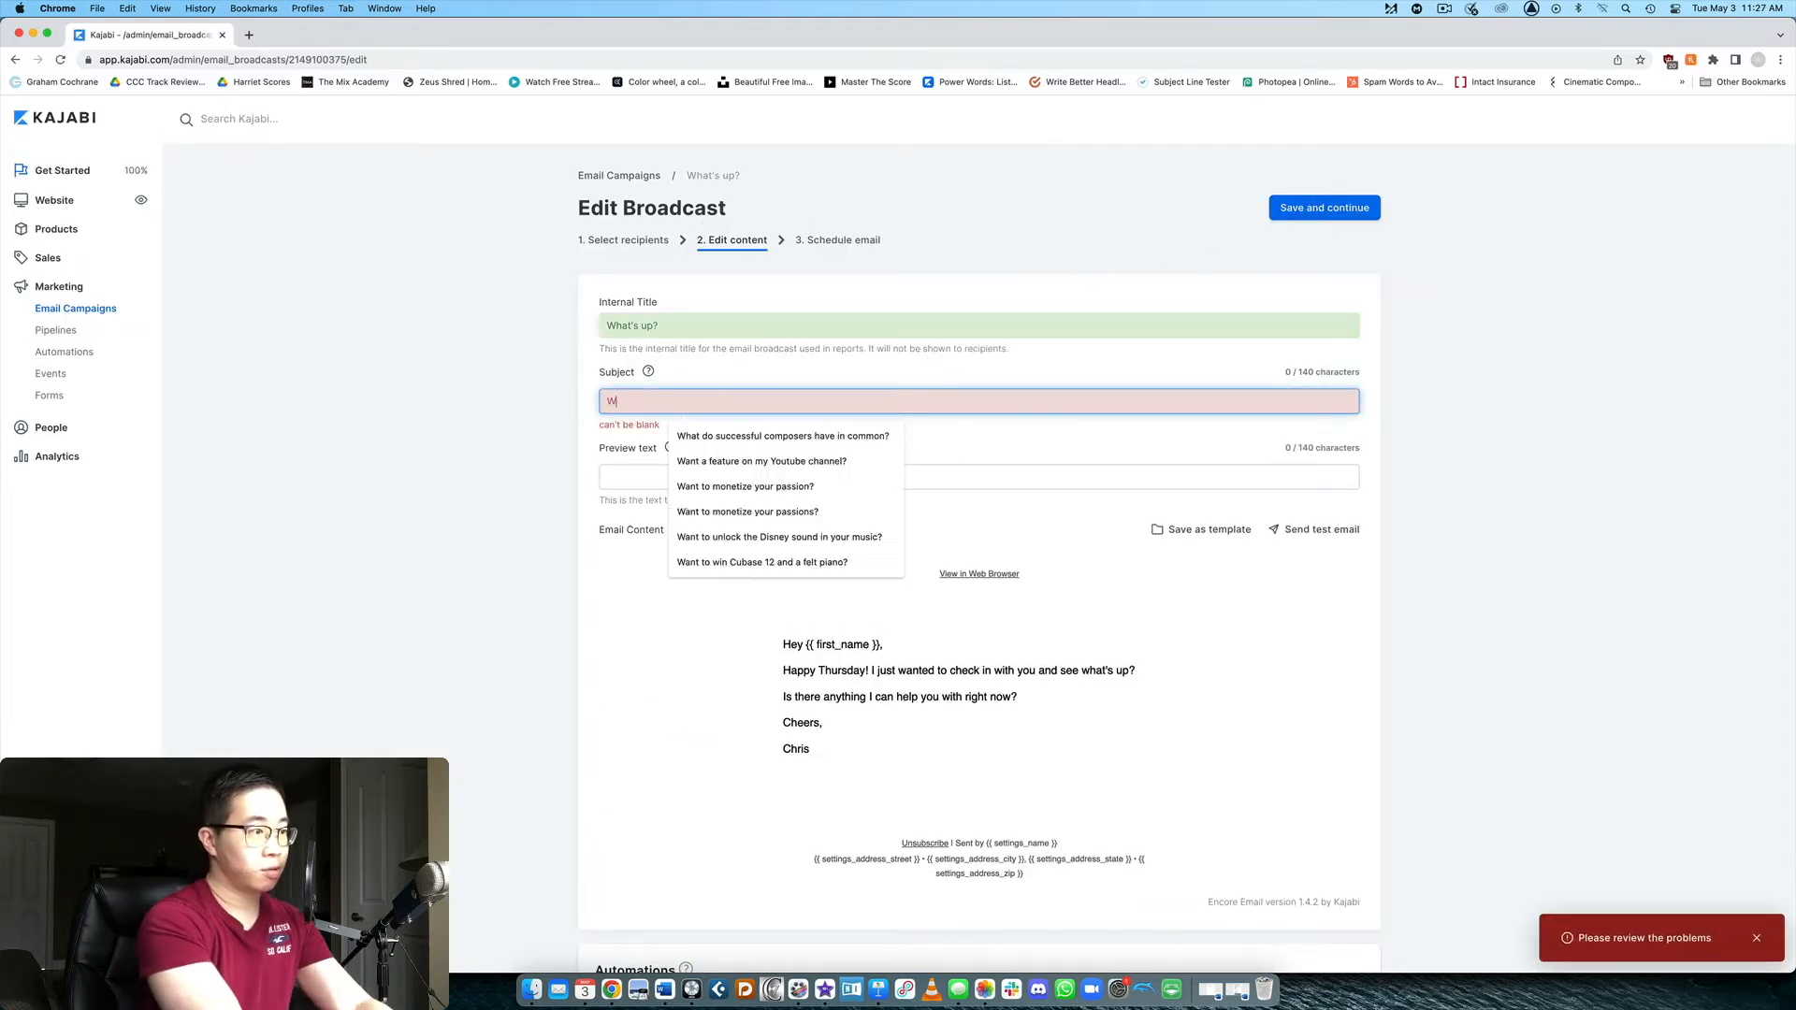
type("What's going on?")
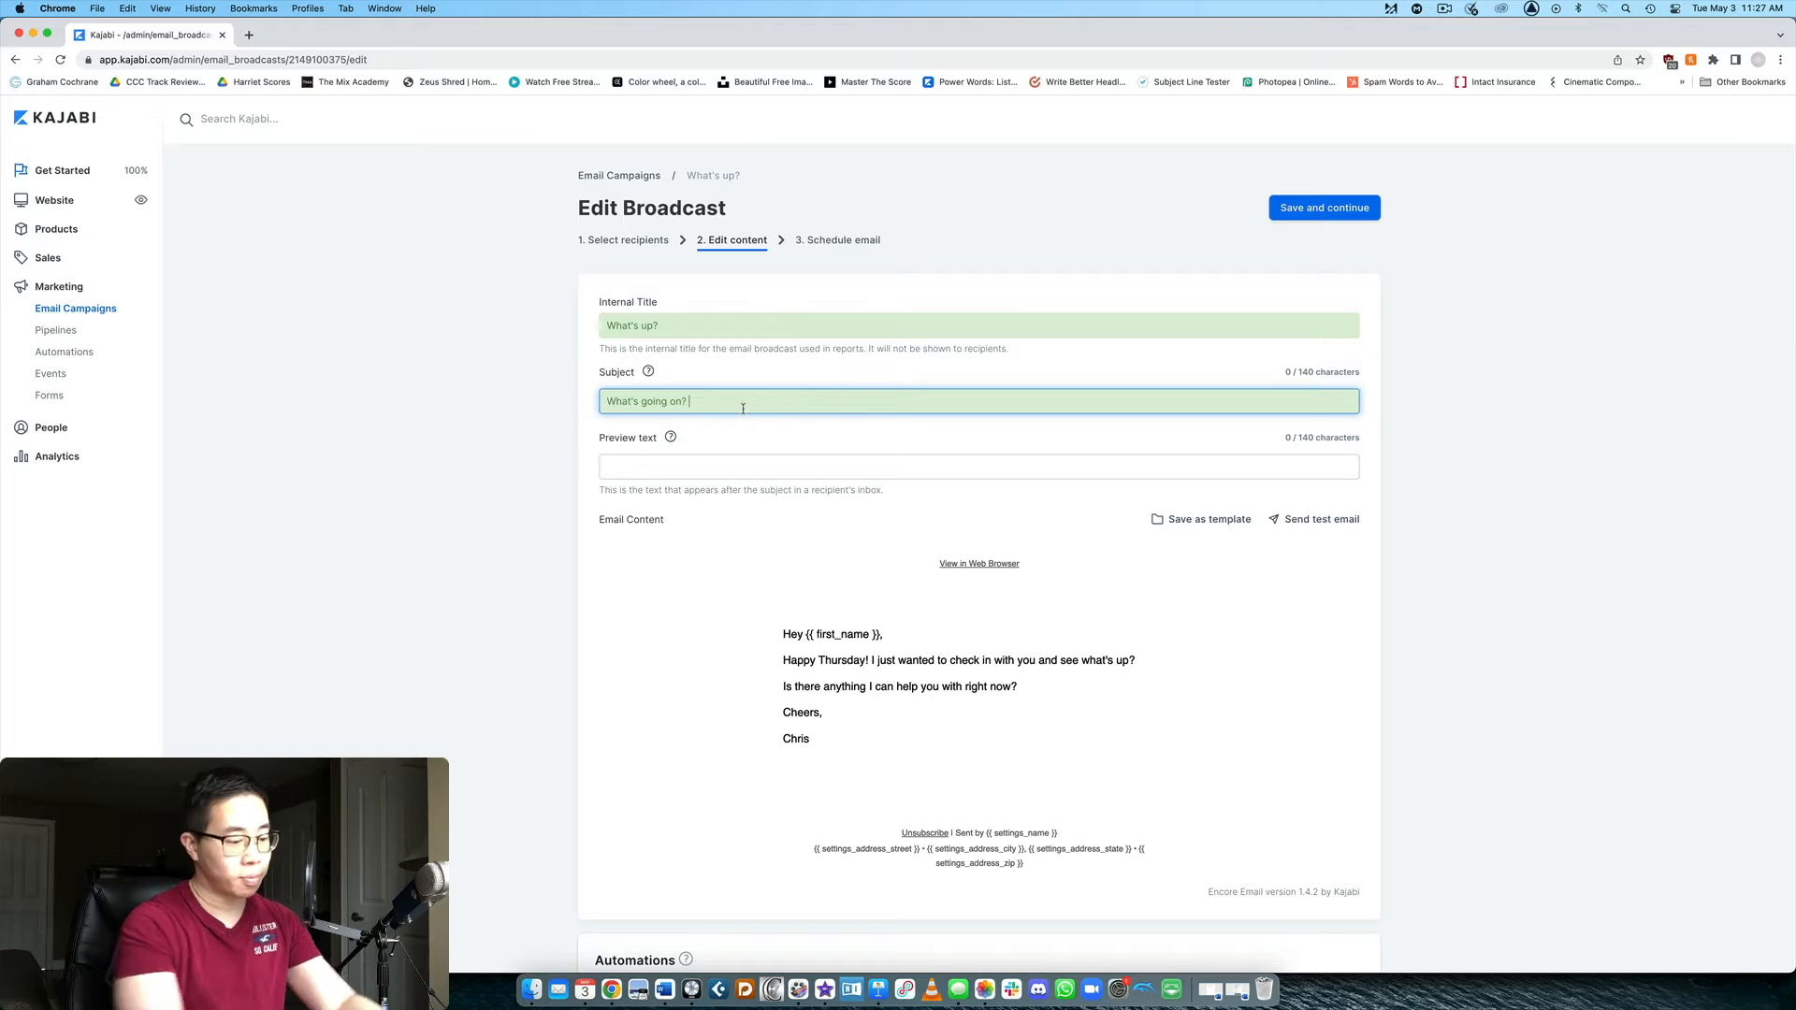
- Try extending the subject with "free" and with "Just wanted to check in with you", removing each addition again
type("free")
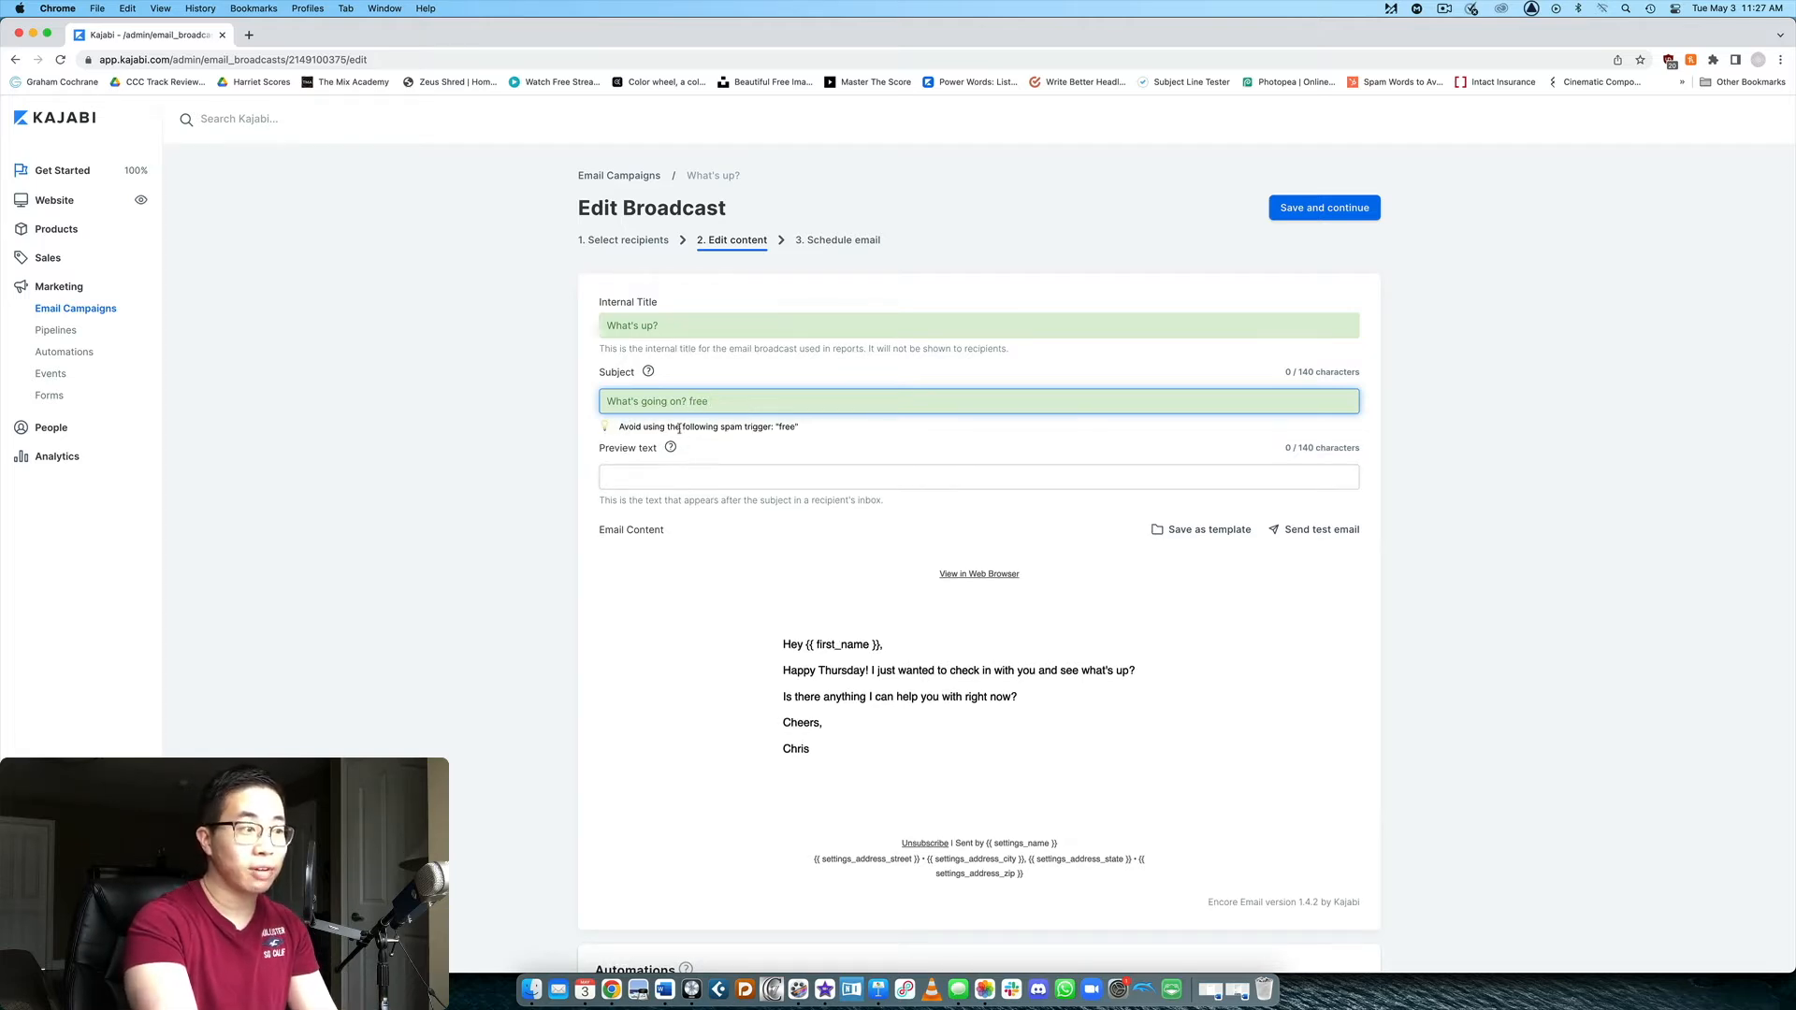
double_click(694, 402)
type("Just w")
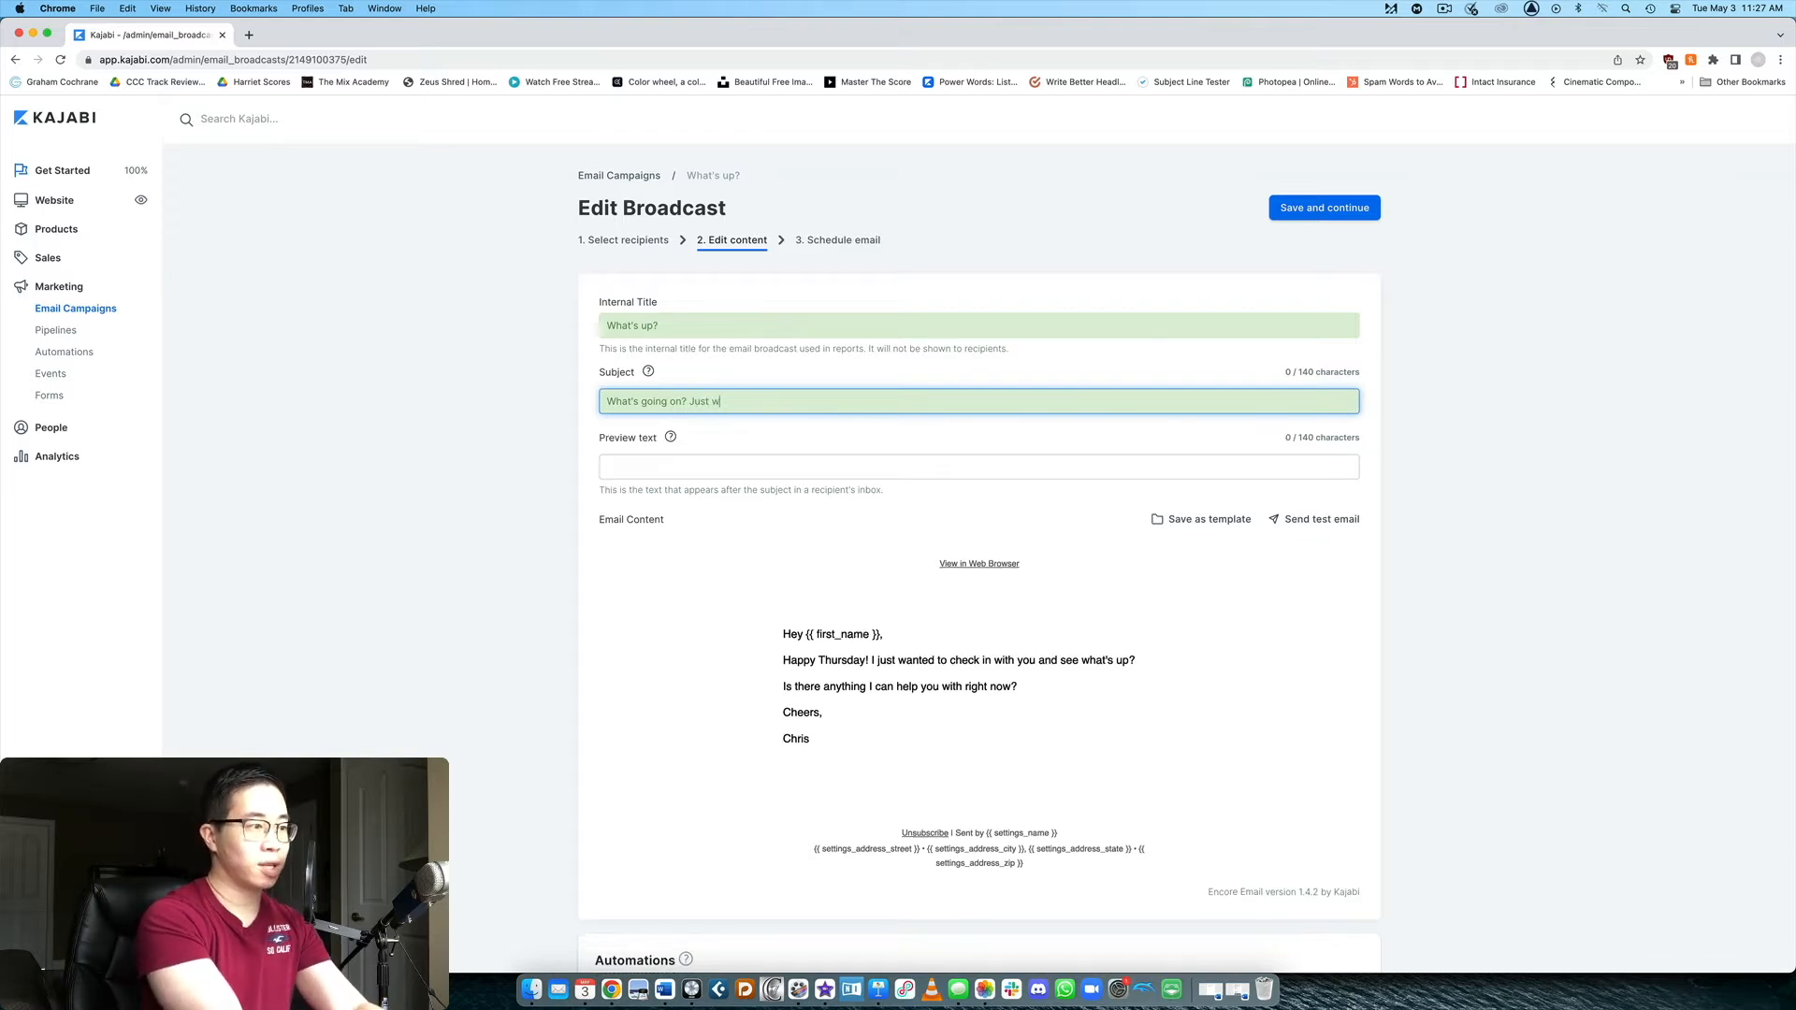
type("anted to ce")
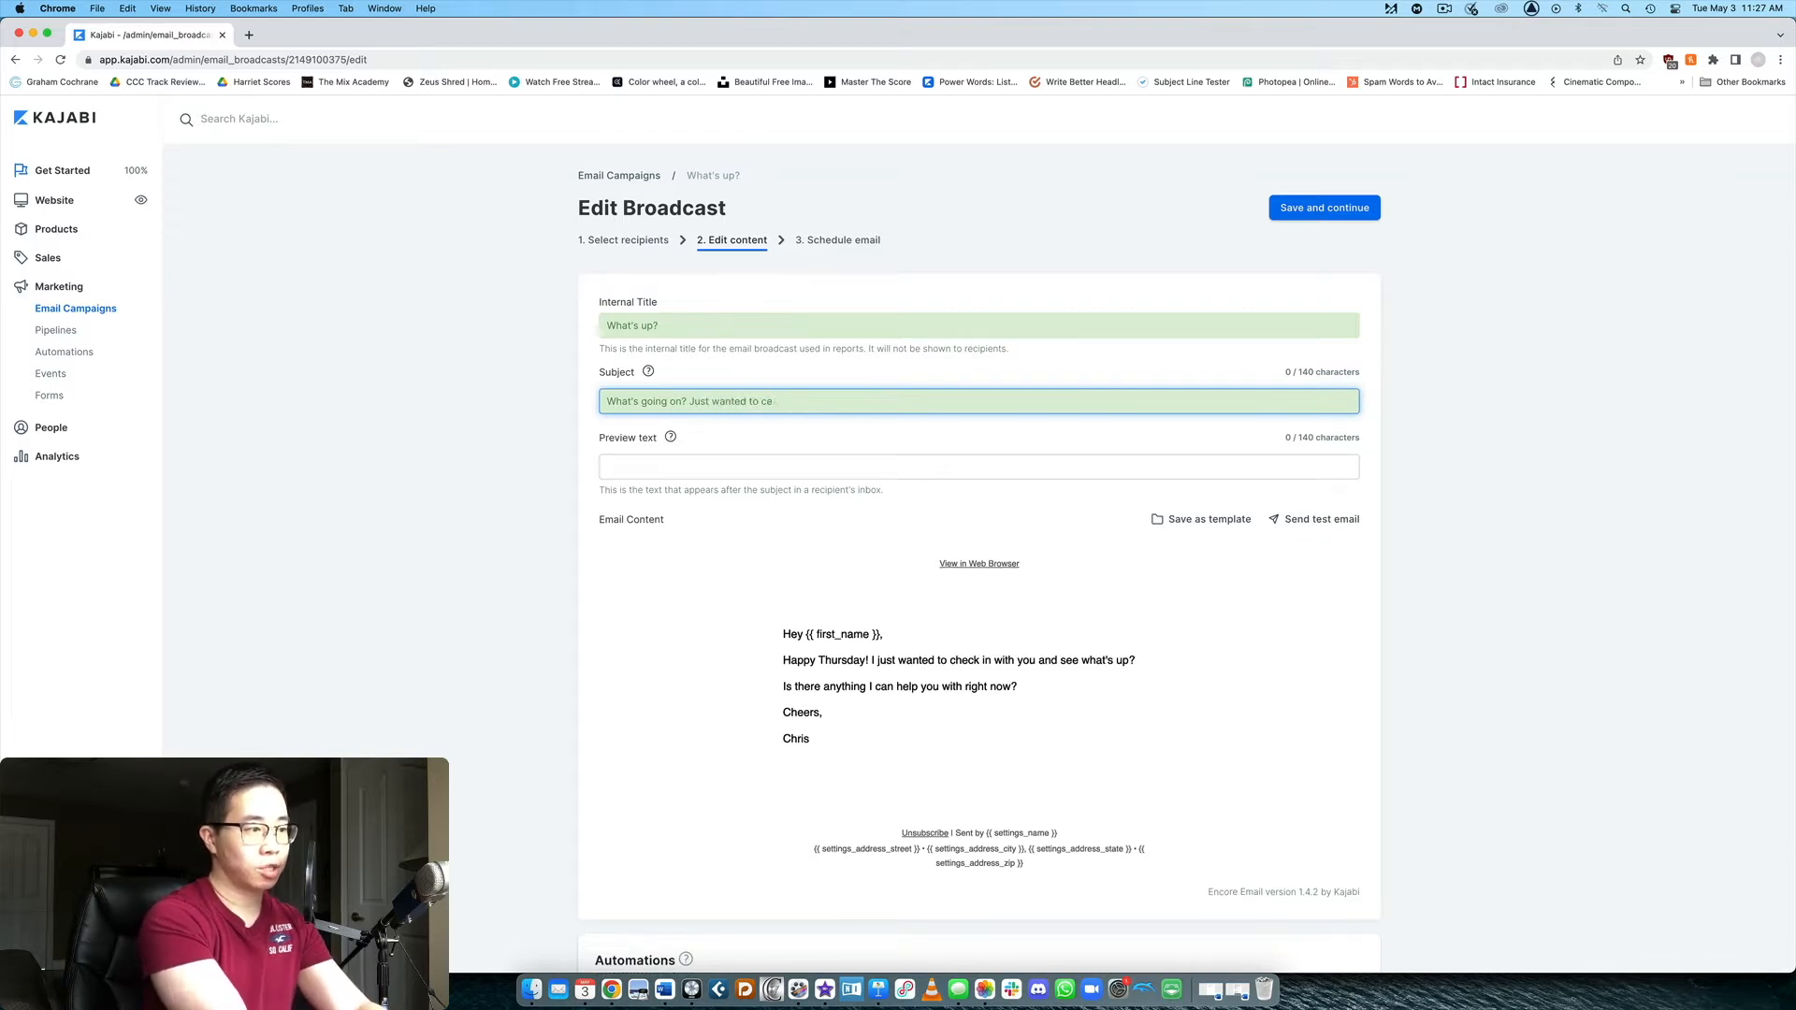
type("hck in with you")
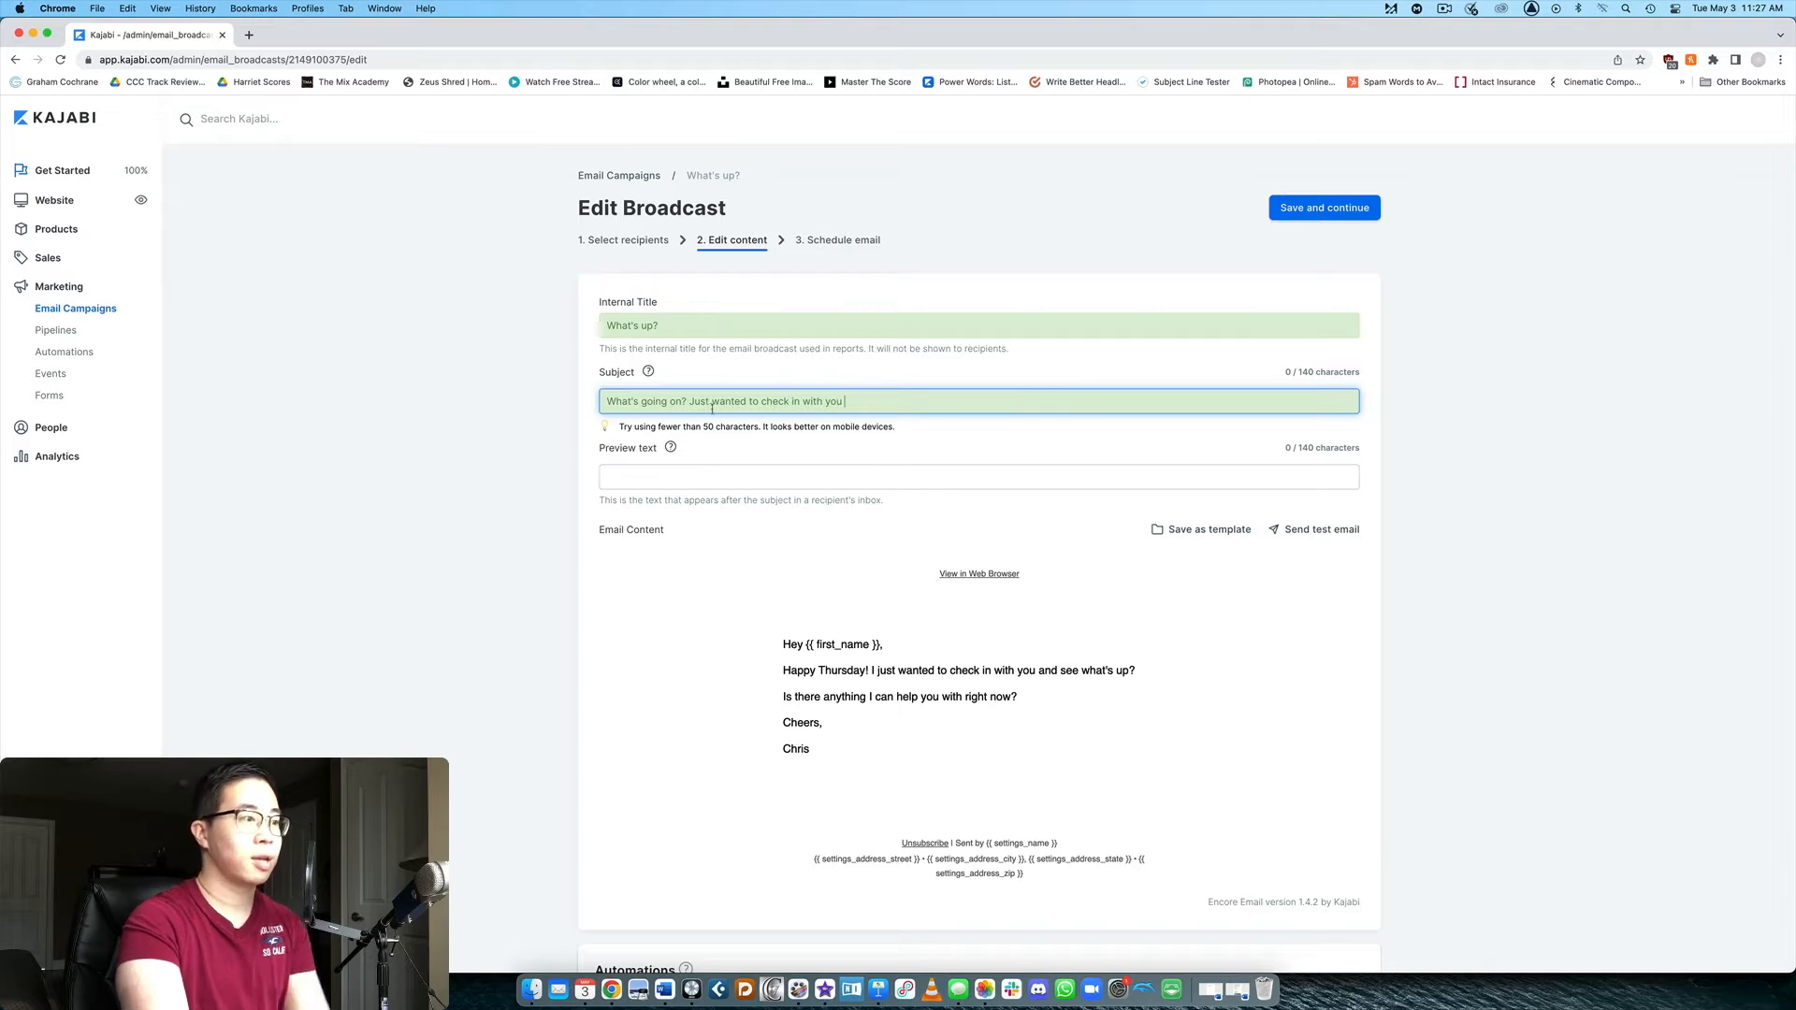
left_click_drag(693, 404, 893, 412)
key("BackSpace")
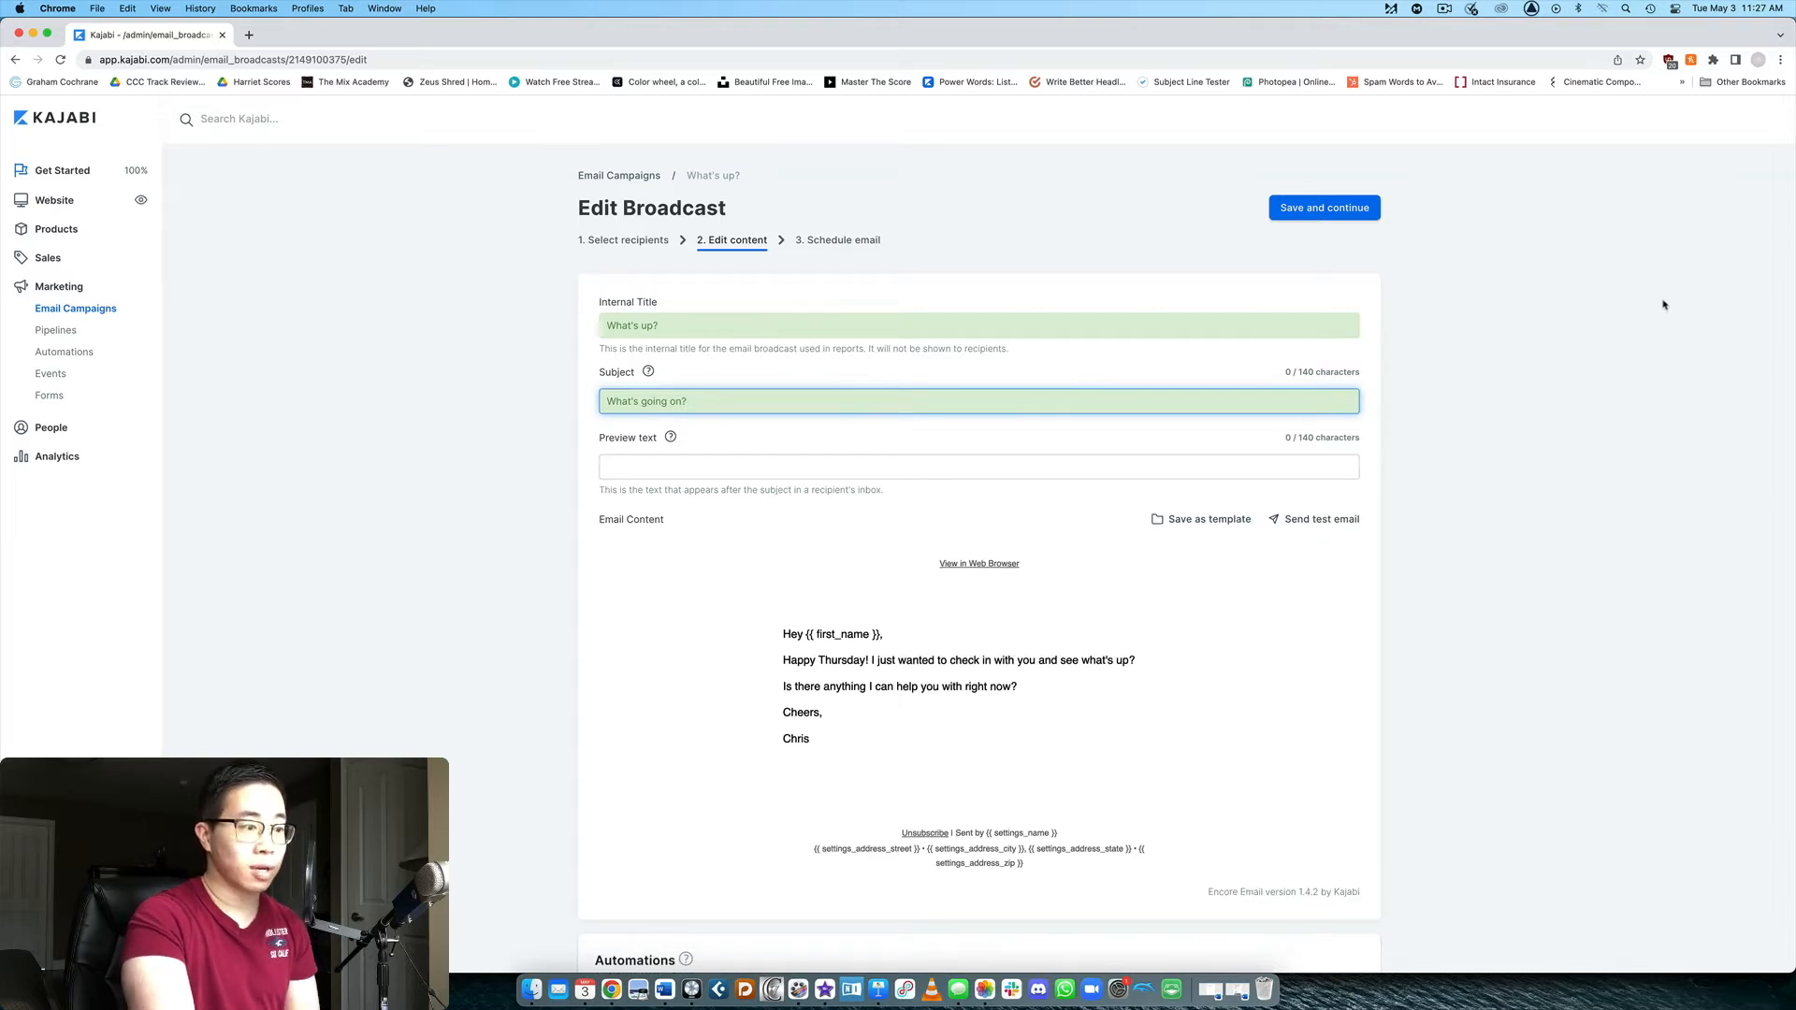
- Save the email content and keep the broadcast as a draft after trying the Schedule for later and Send right now options
left_click(1337, 207)
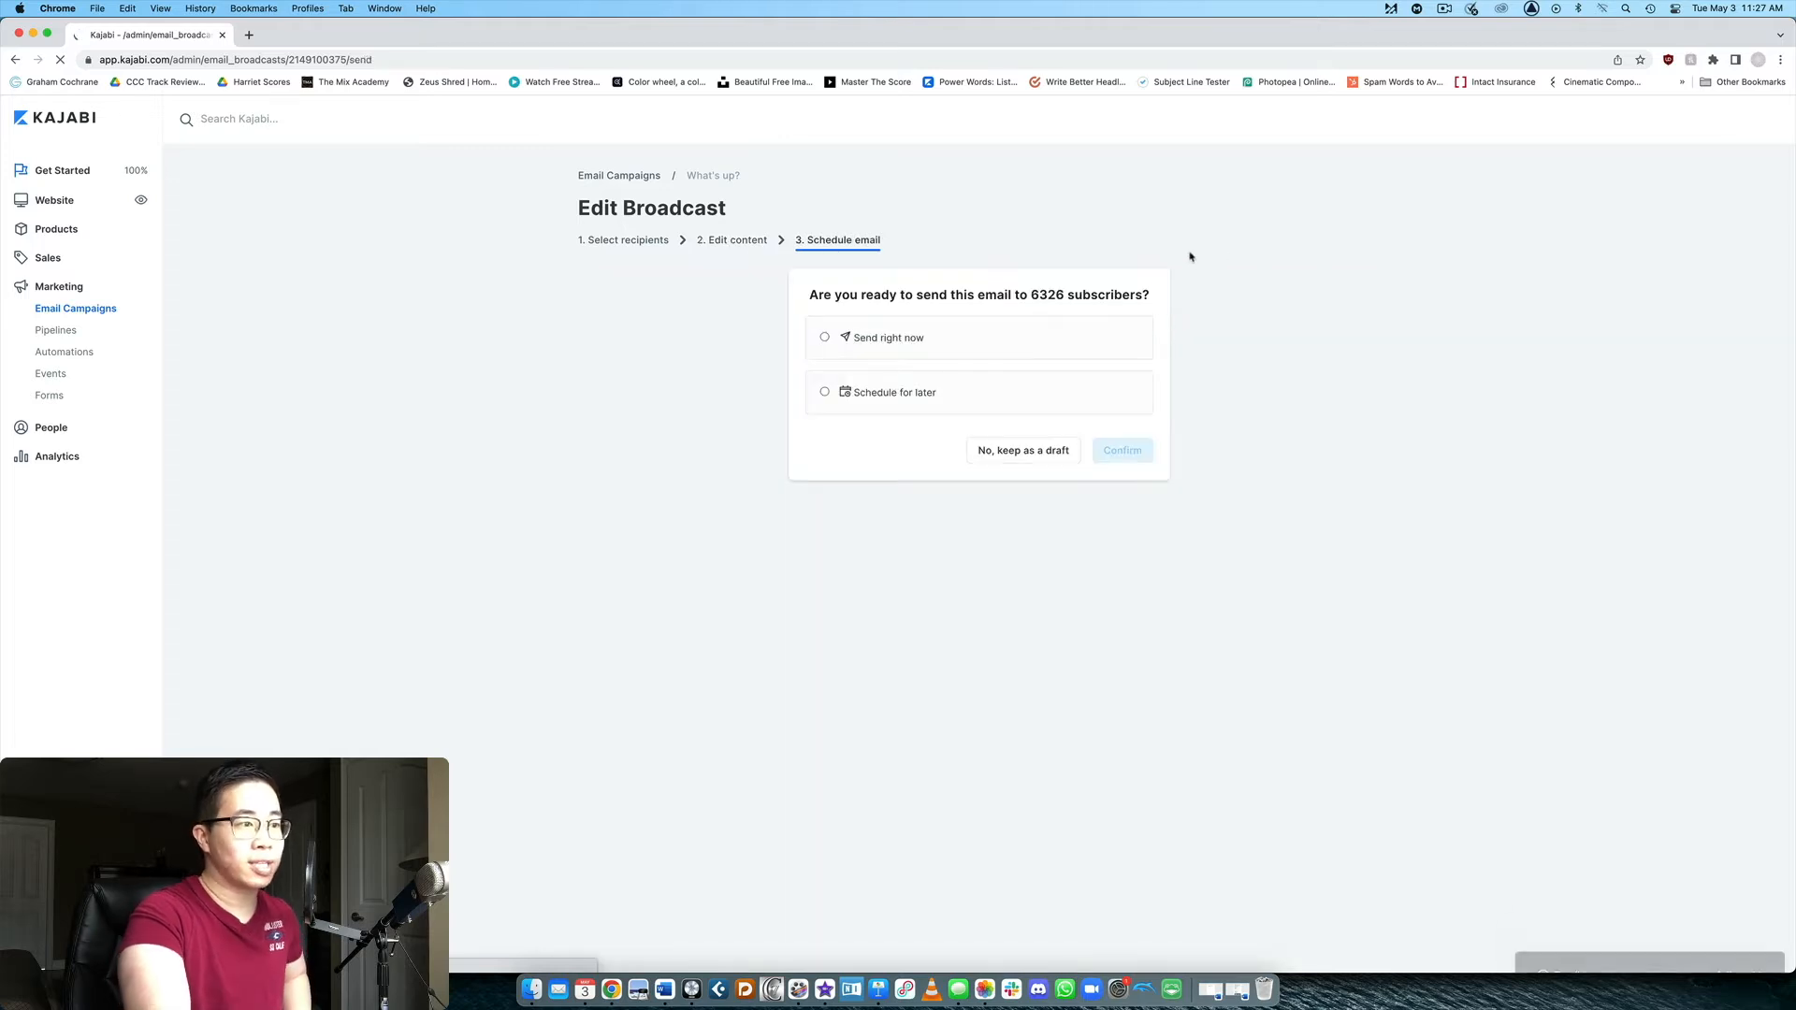
left_click(869, 394)
left_click(926, 420)
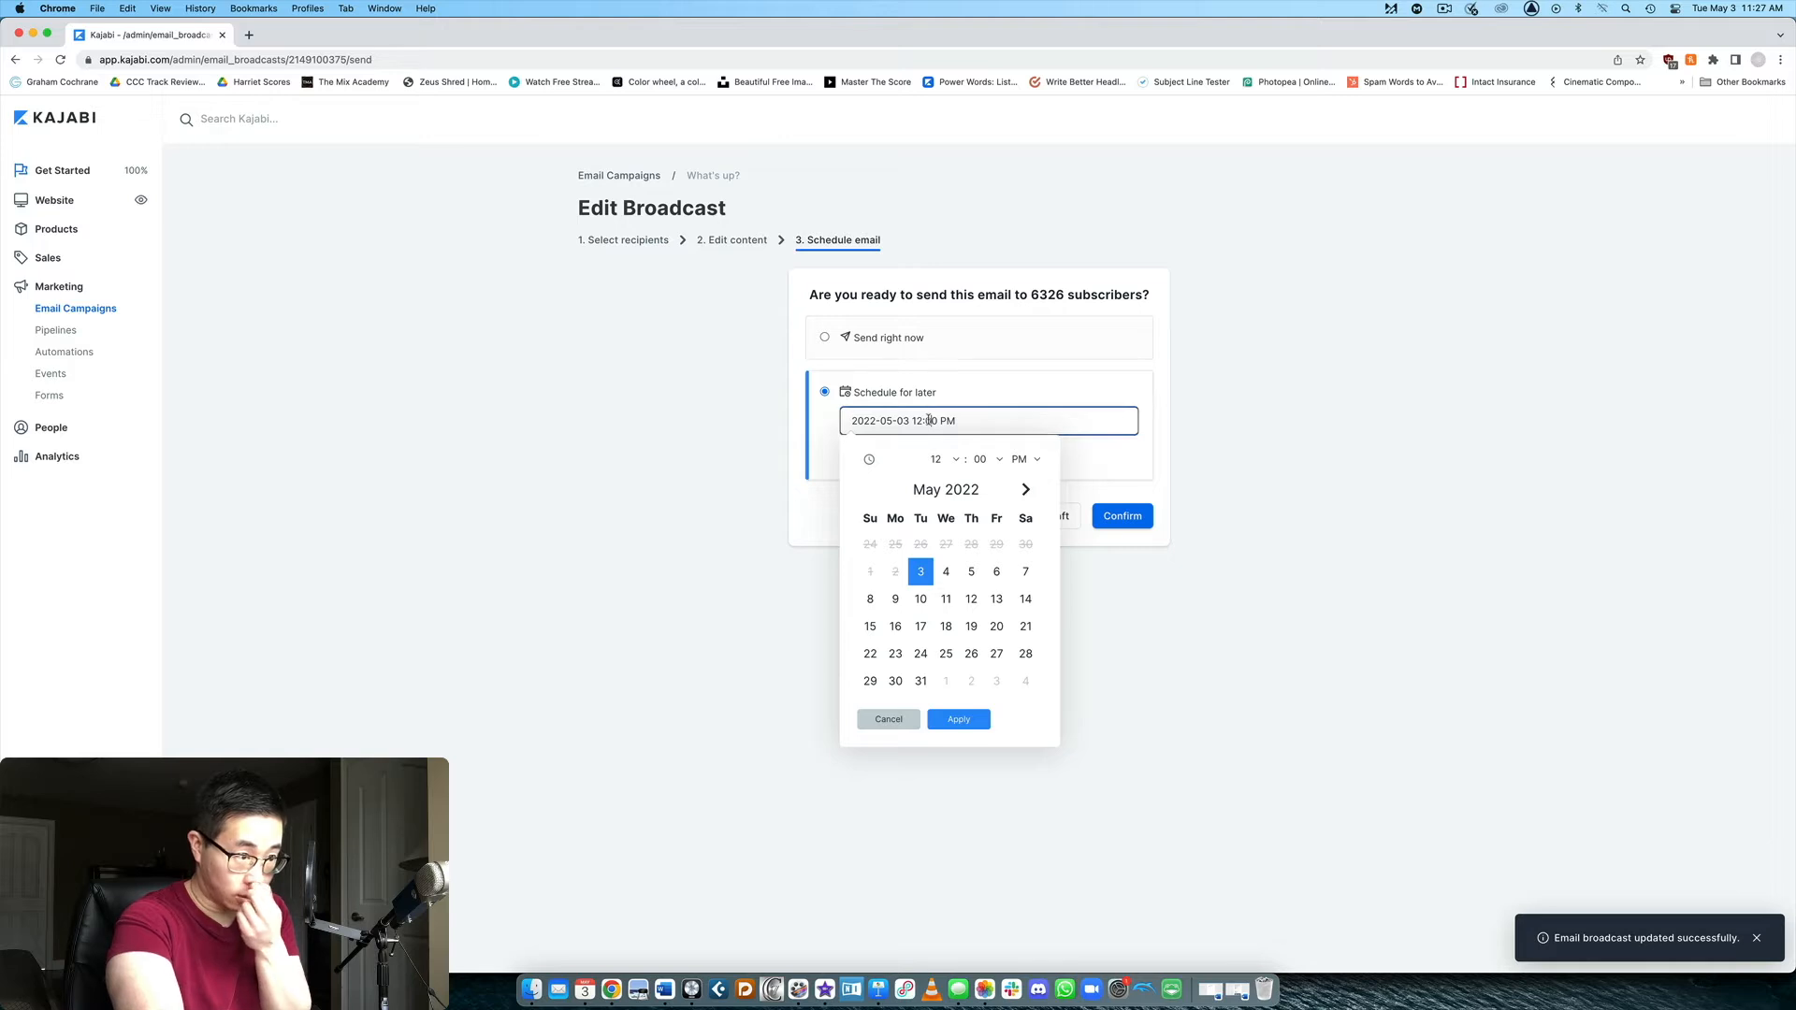
left_click(981, 458)
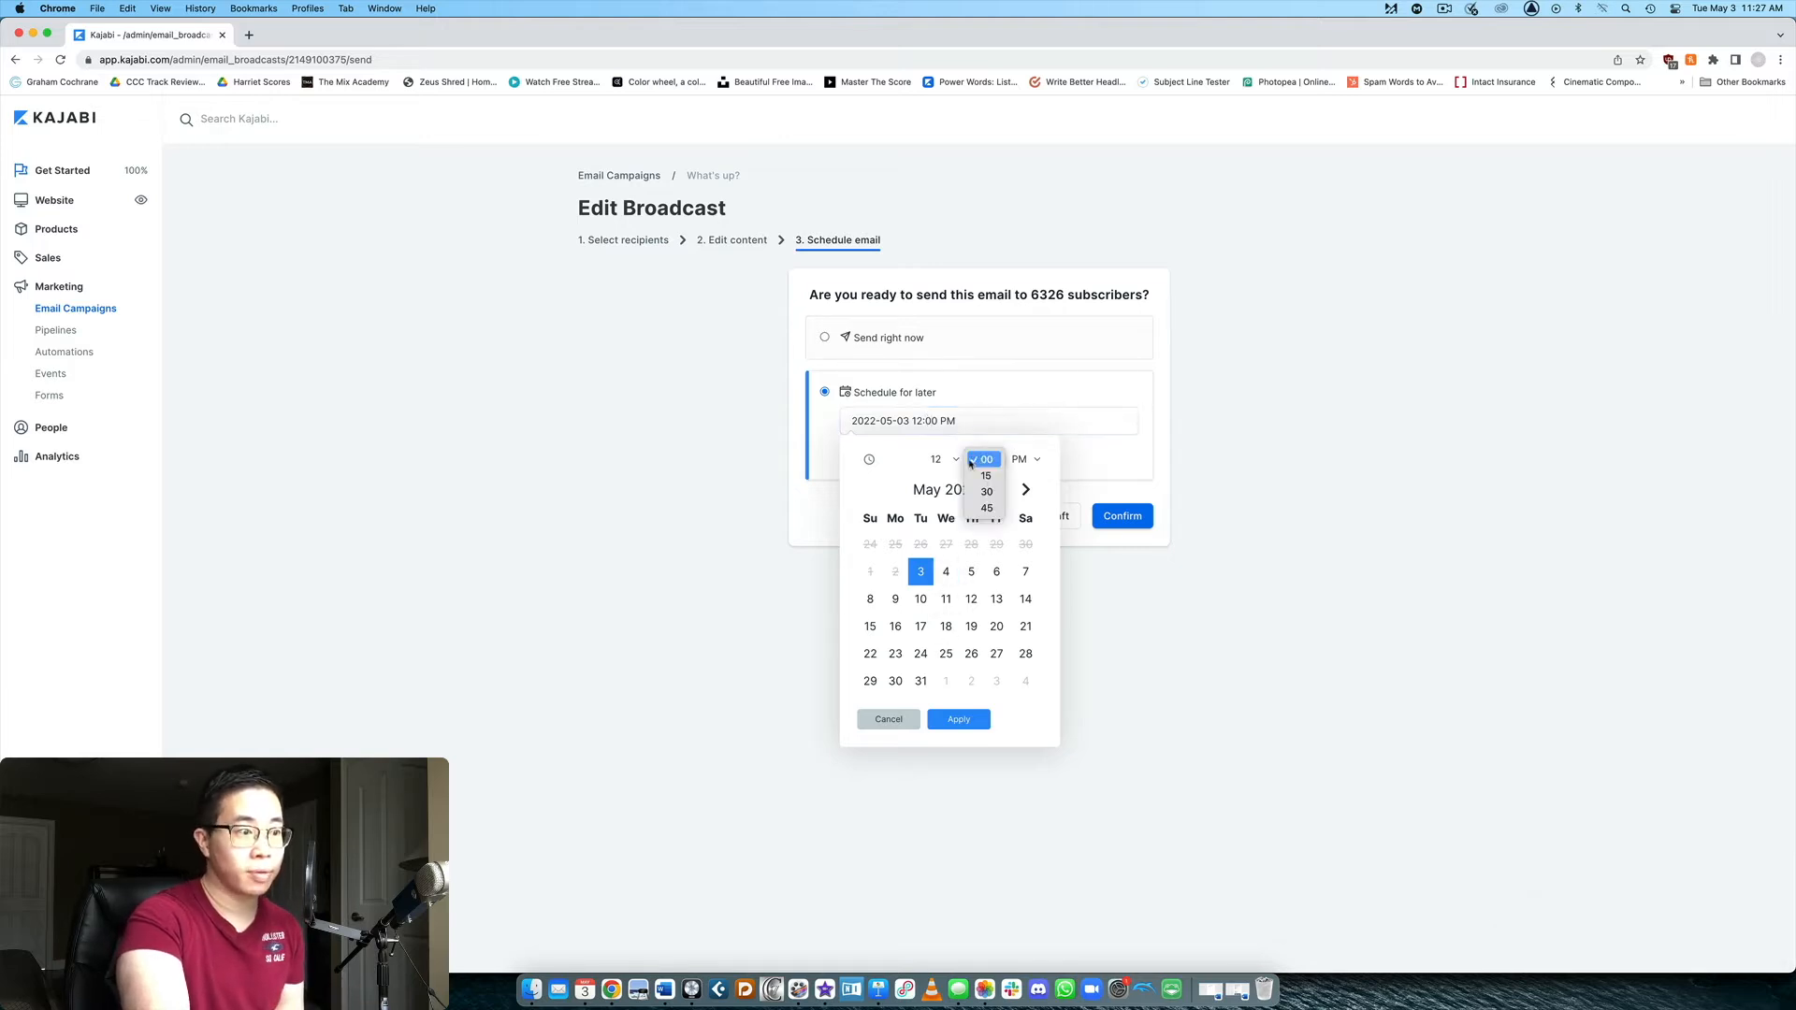
left_click(954, 461)
left_click(891, 470)
left_click(1009, 356)
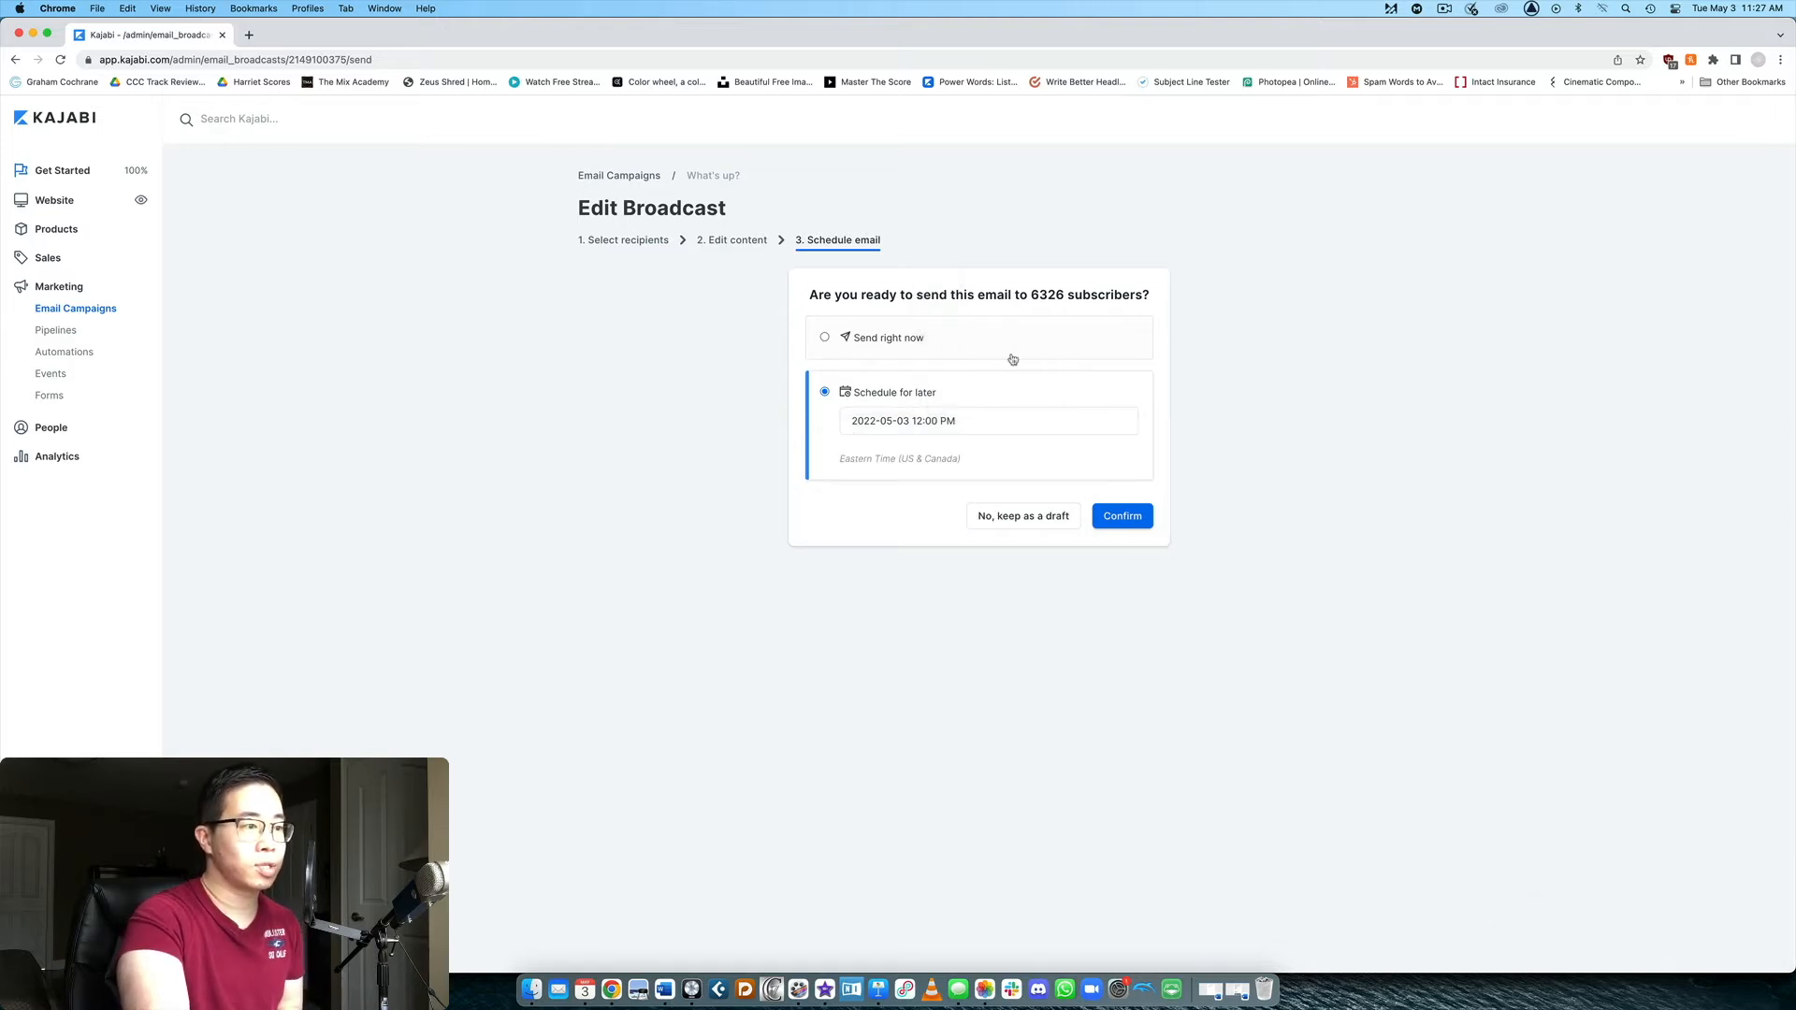
left_click(923, 343)
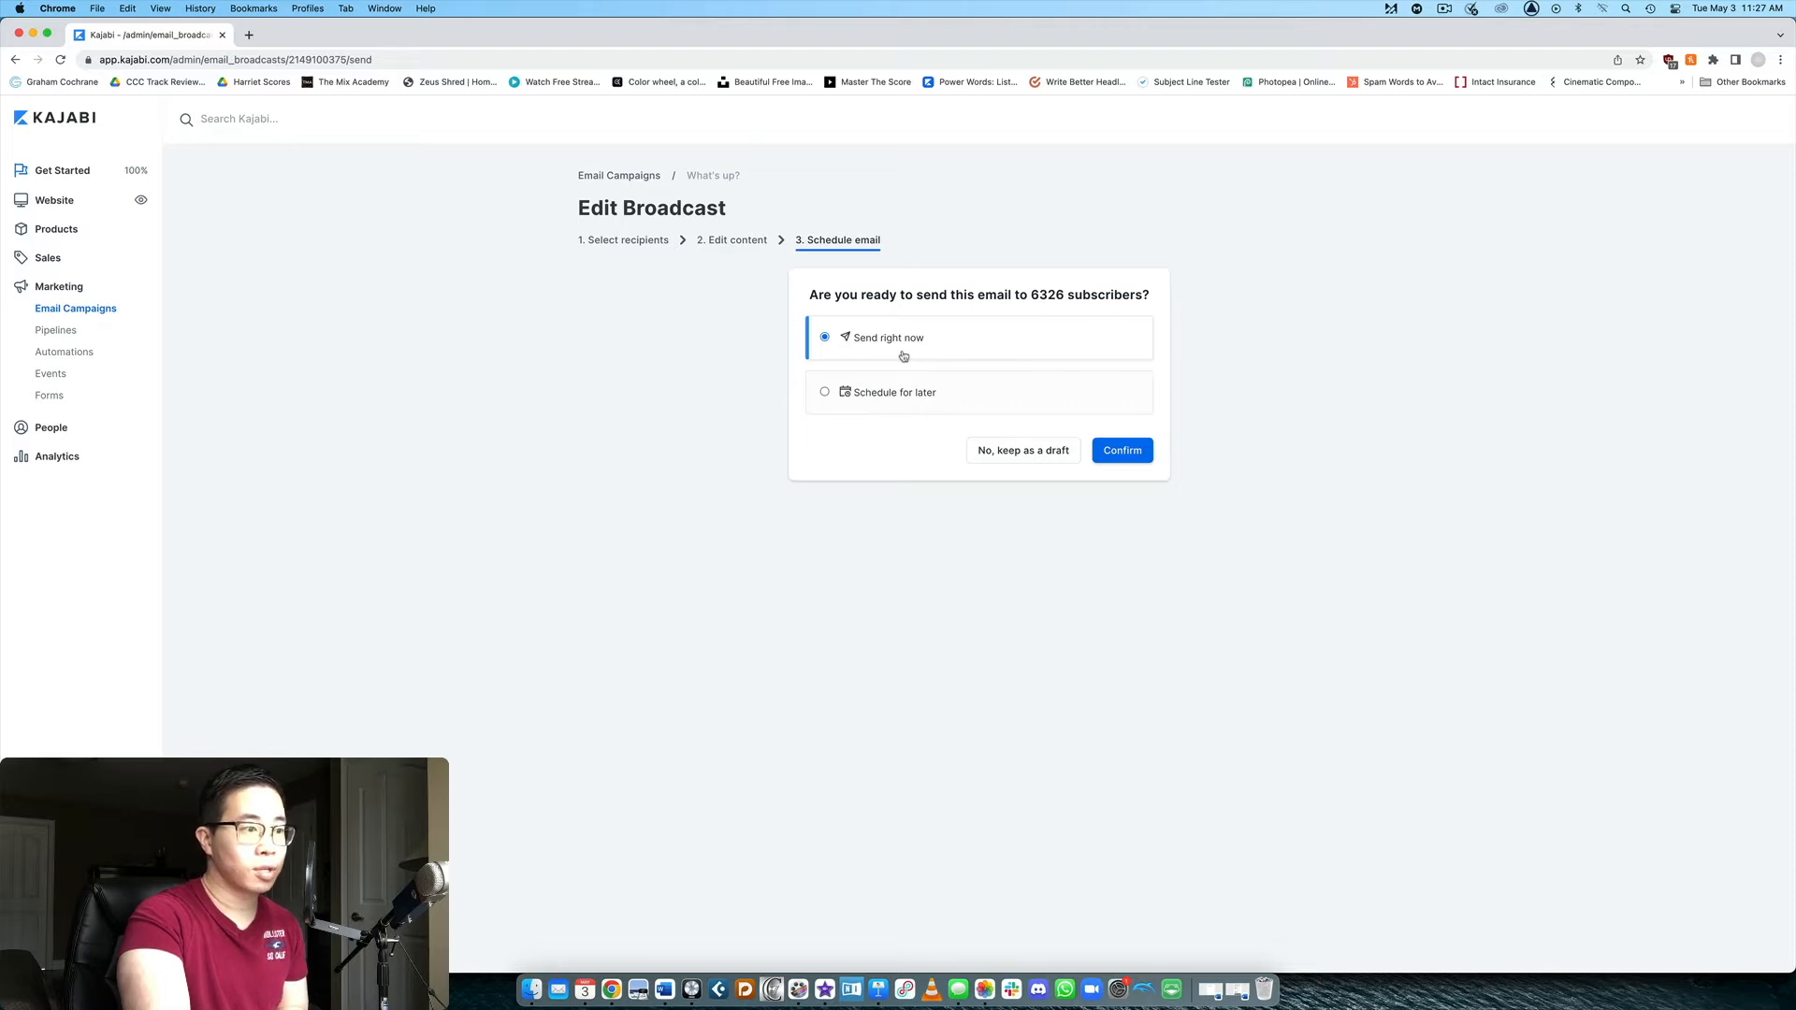
left_click(1010, 458)
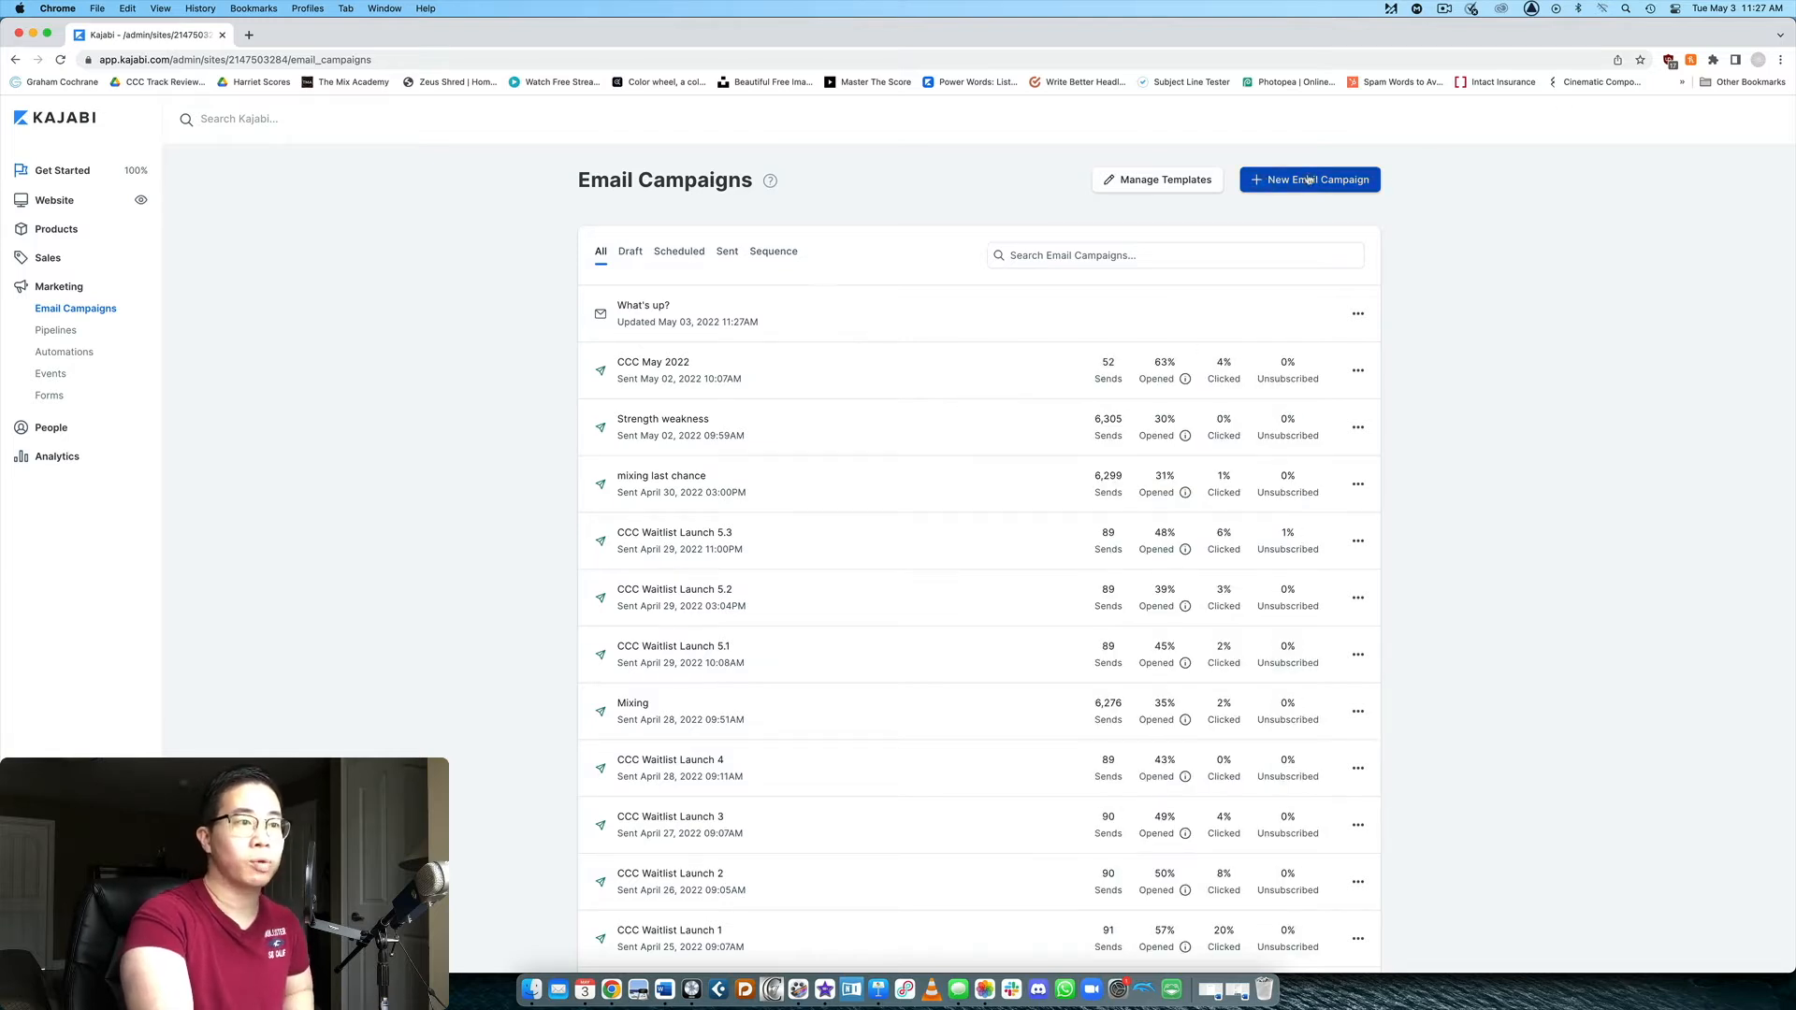
- Start a new email broadcast and expand the full list of saved custom templates
left_click(1272, 186)
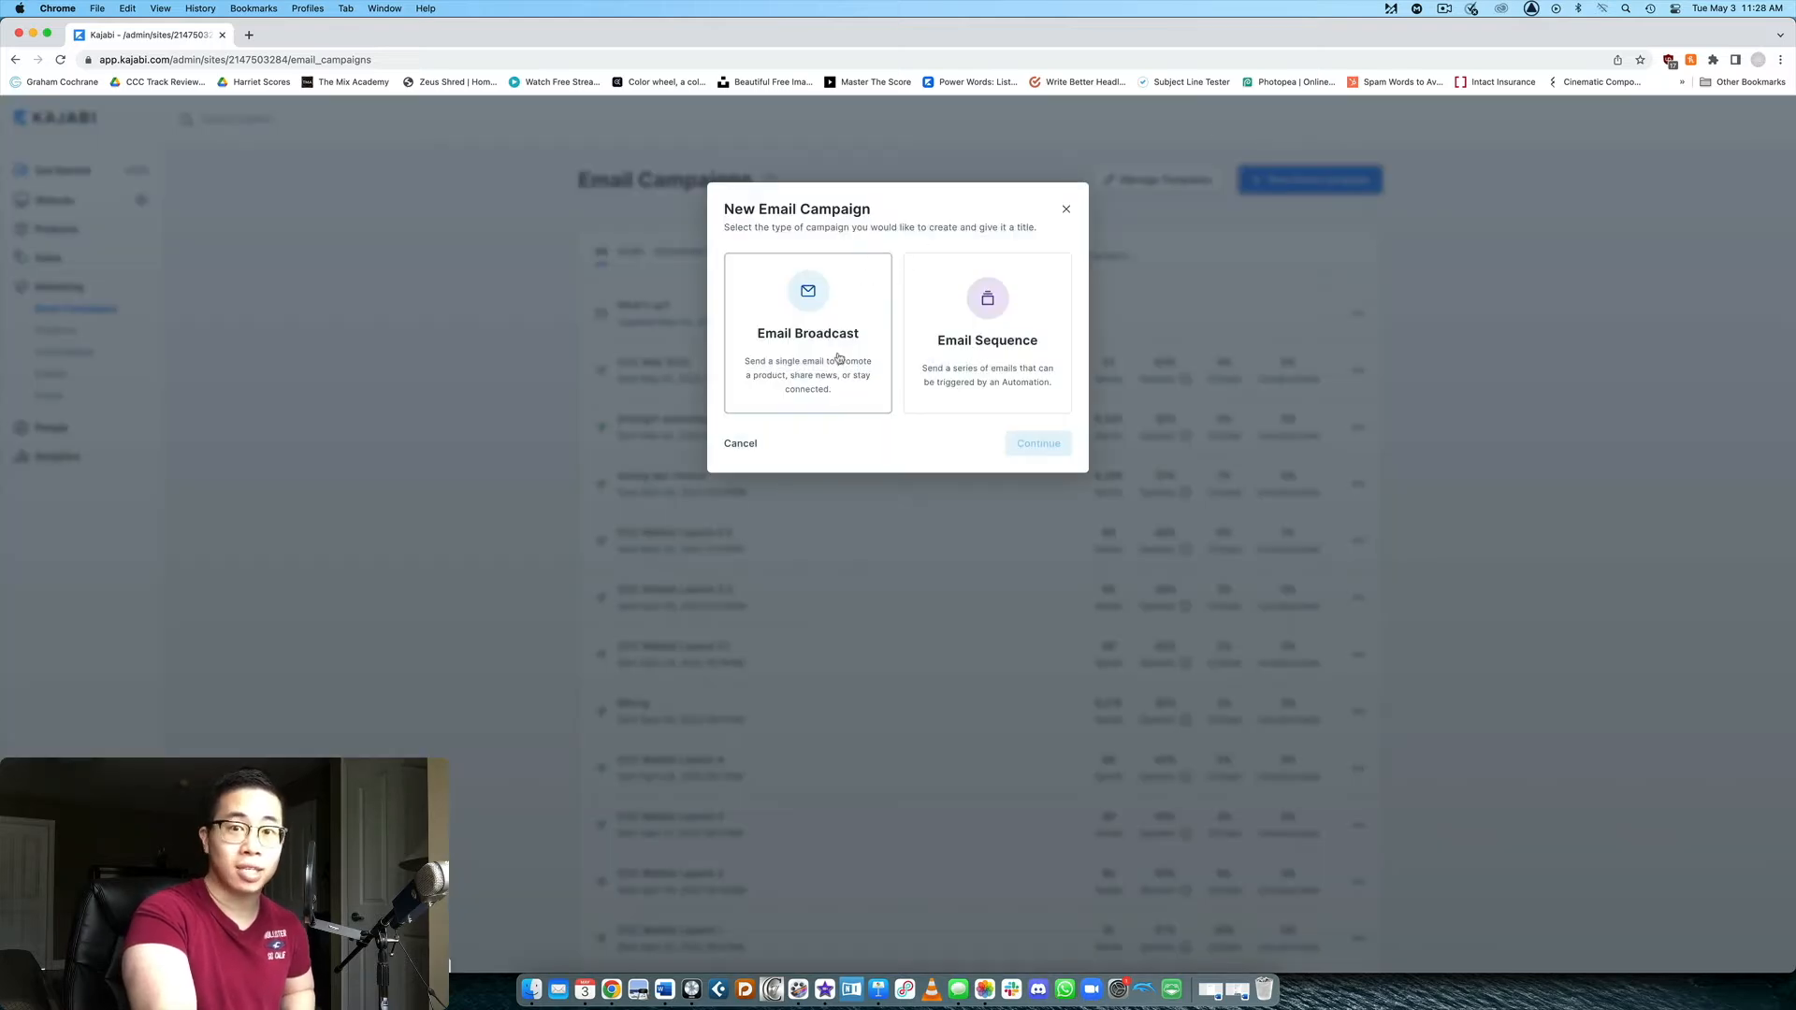
left_click(835, 358)
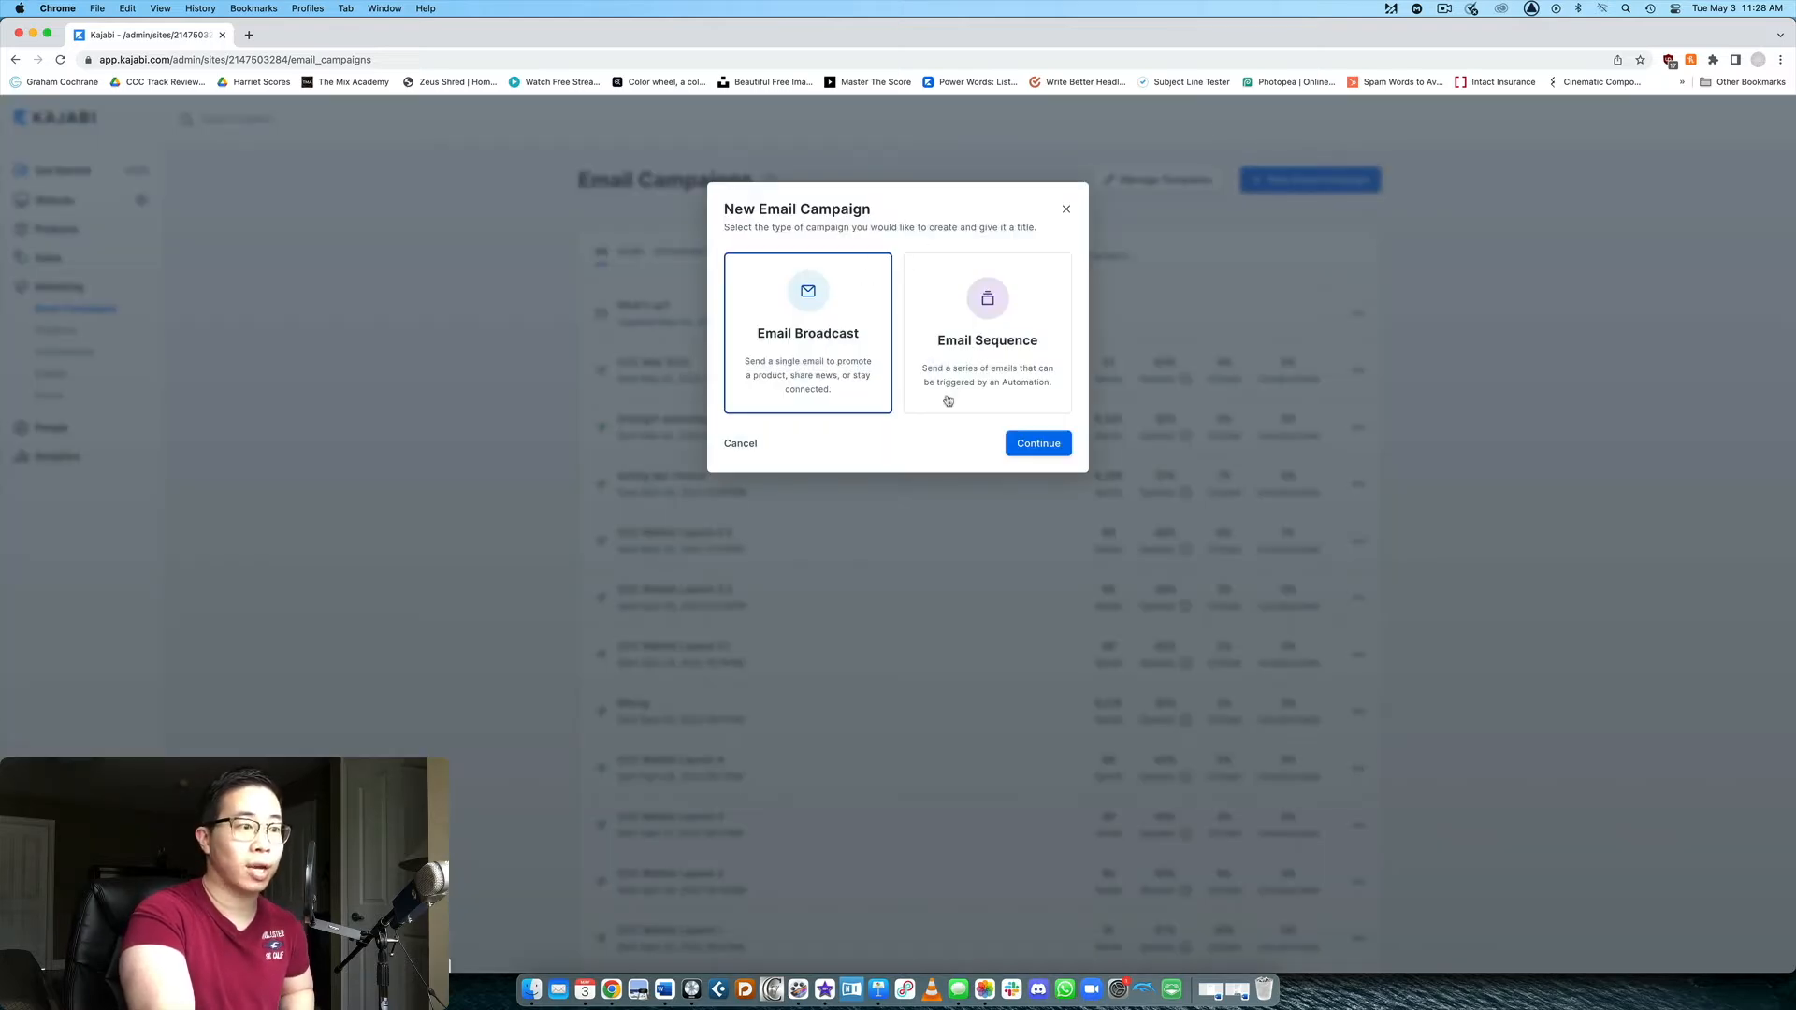
left_click(1031, 445)
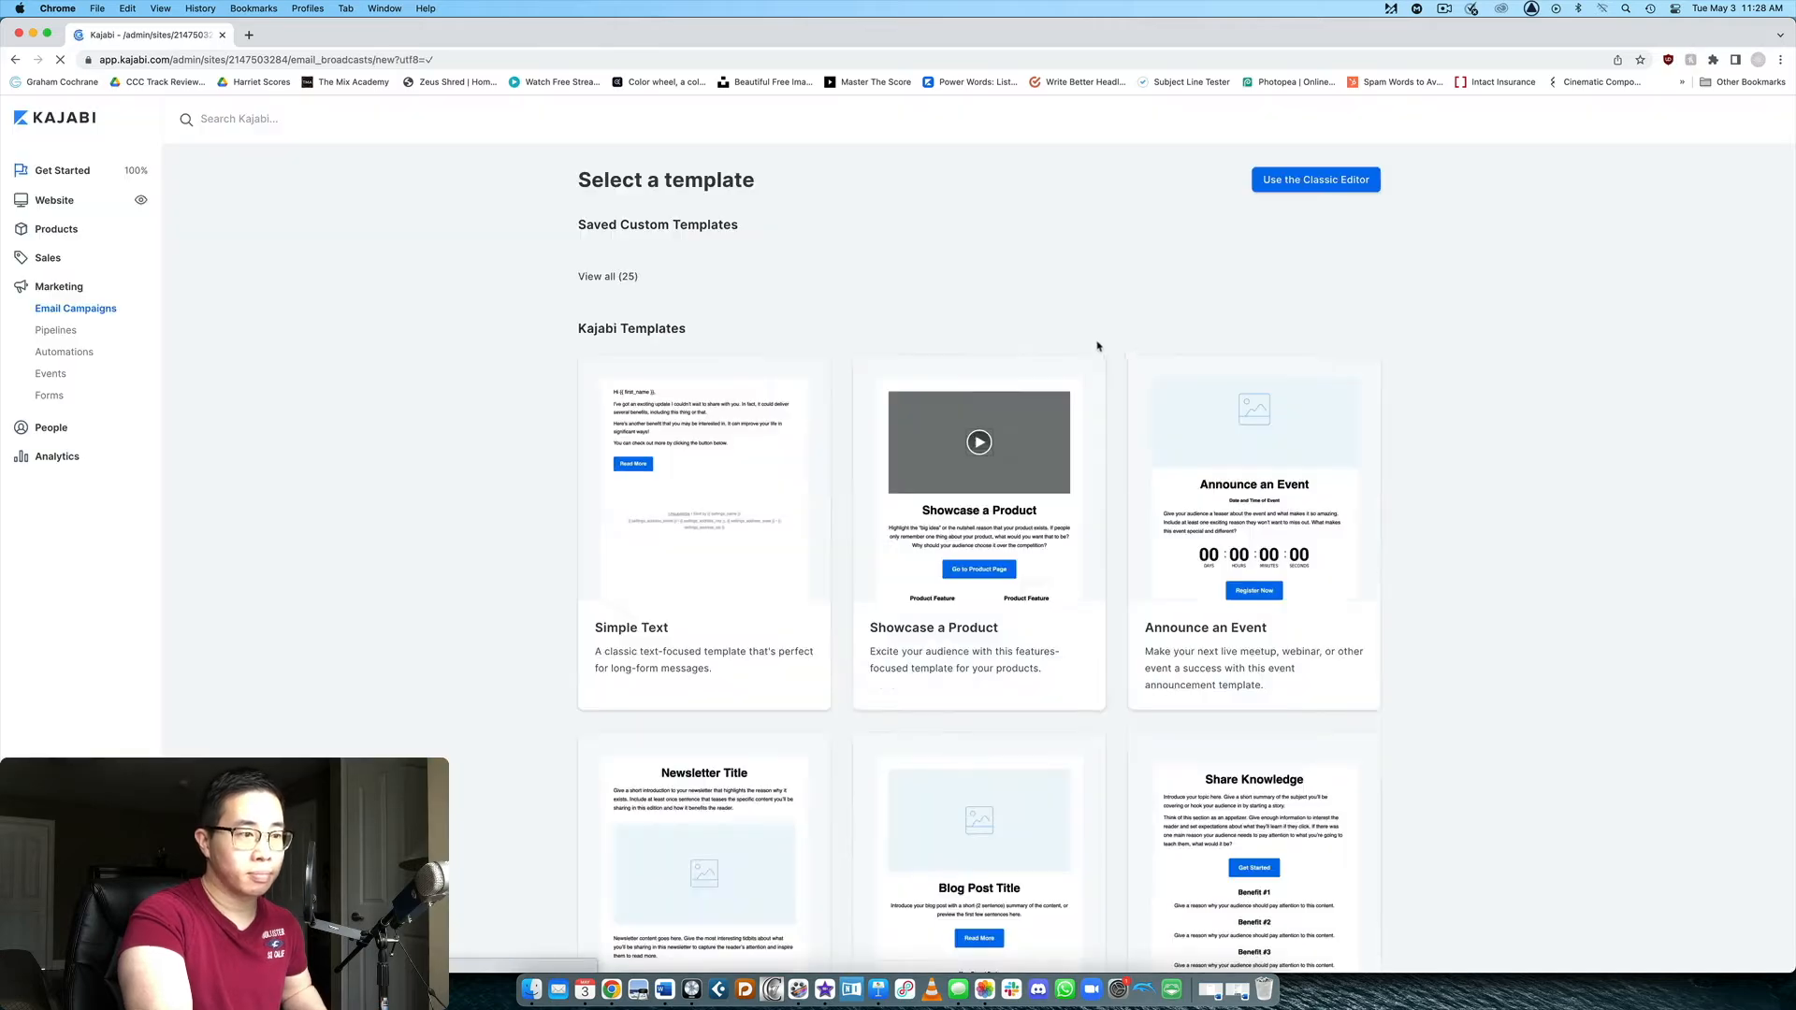
scroll(889, 449, "down", 1)
left_click(593, 556)
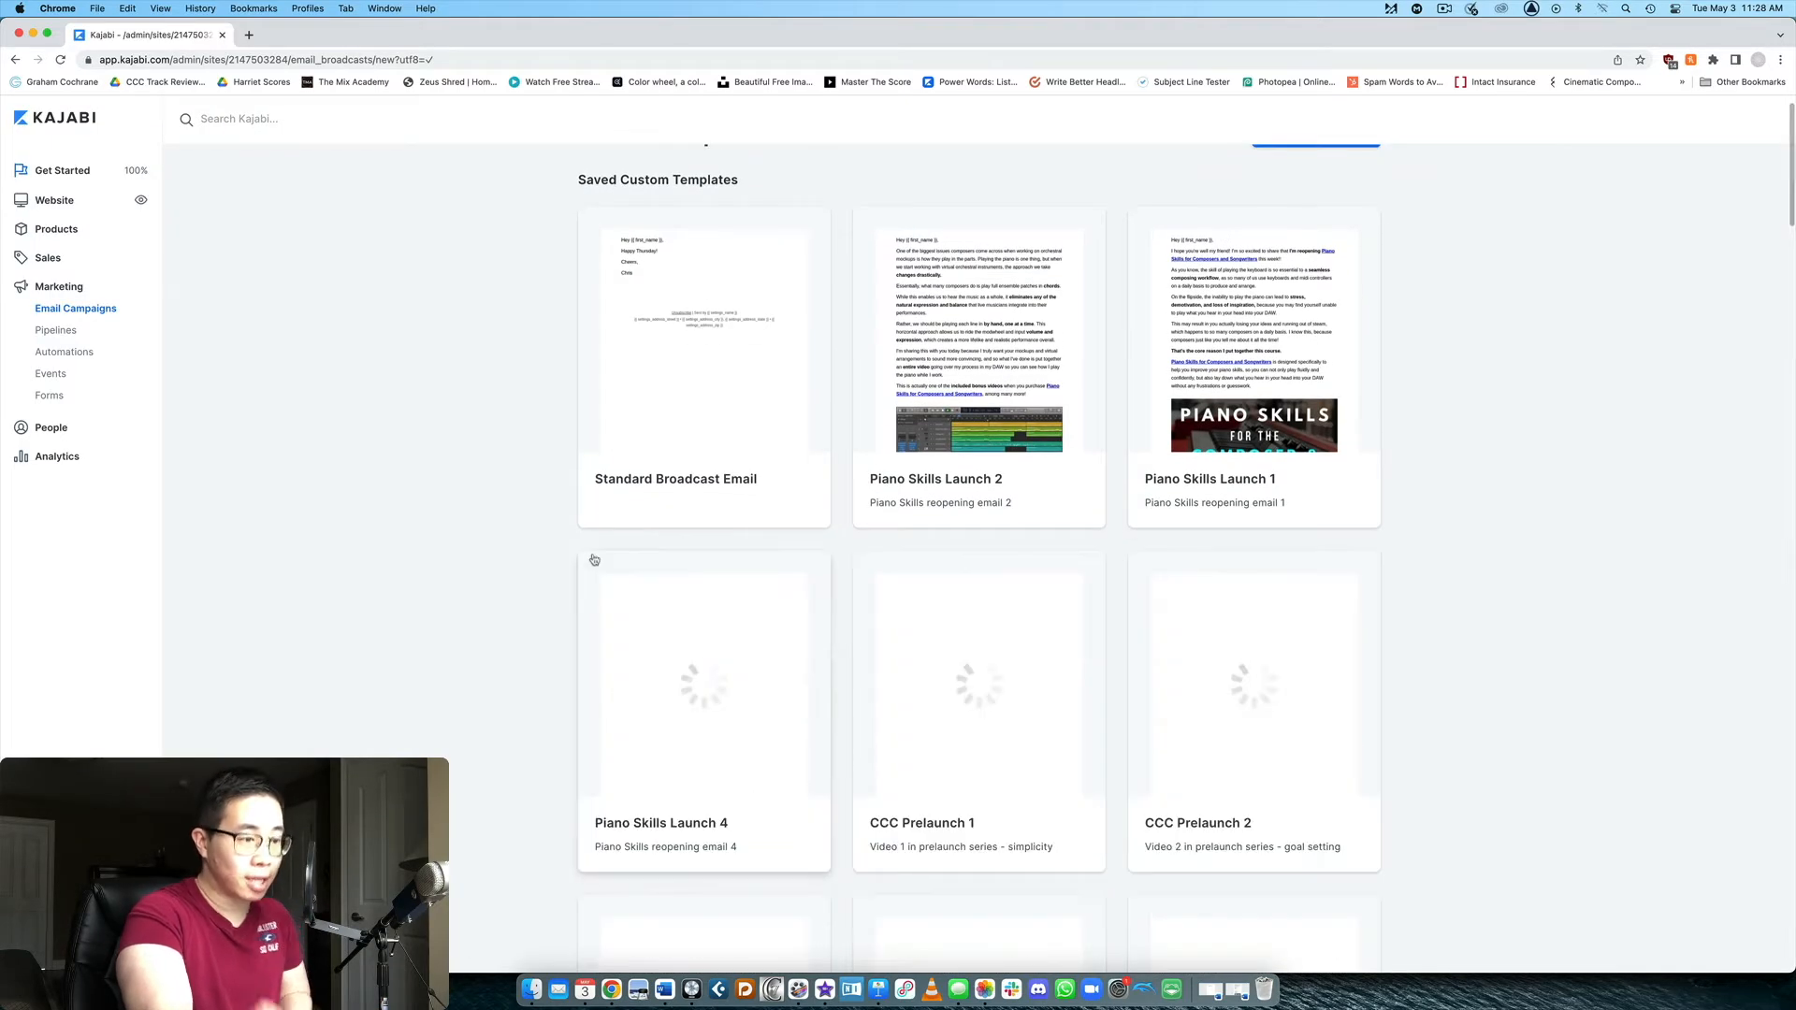
- Look through all the saved custom email templates down to CCC Launch 4 and back
scroll(1399, 501, "down", 3)
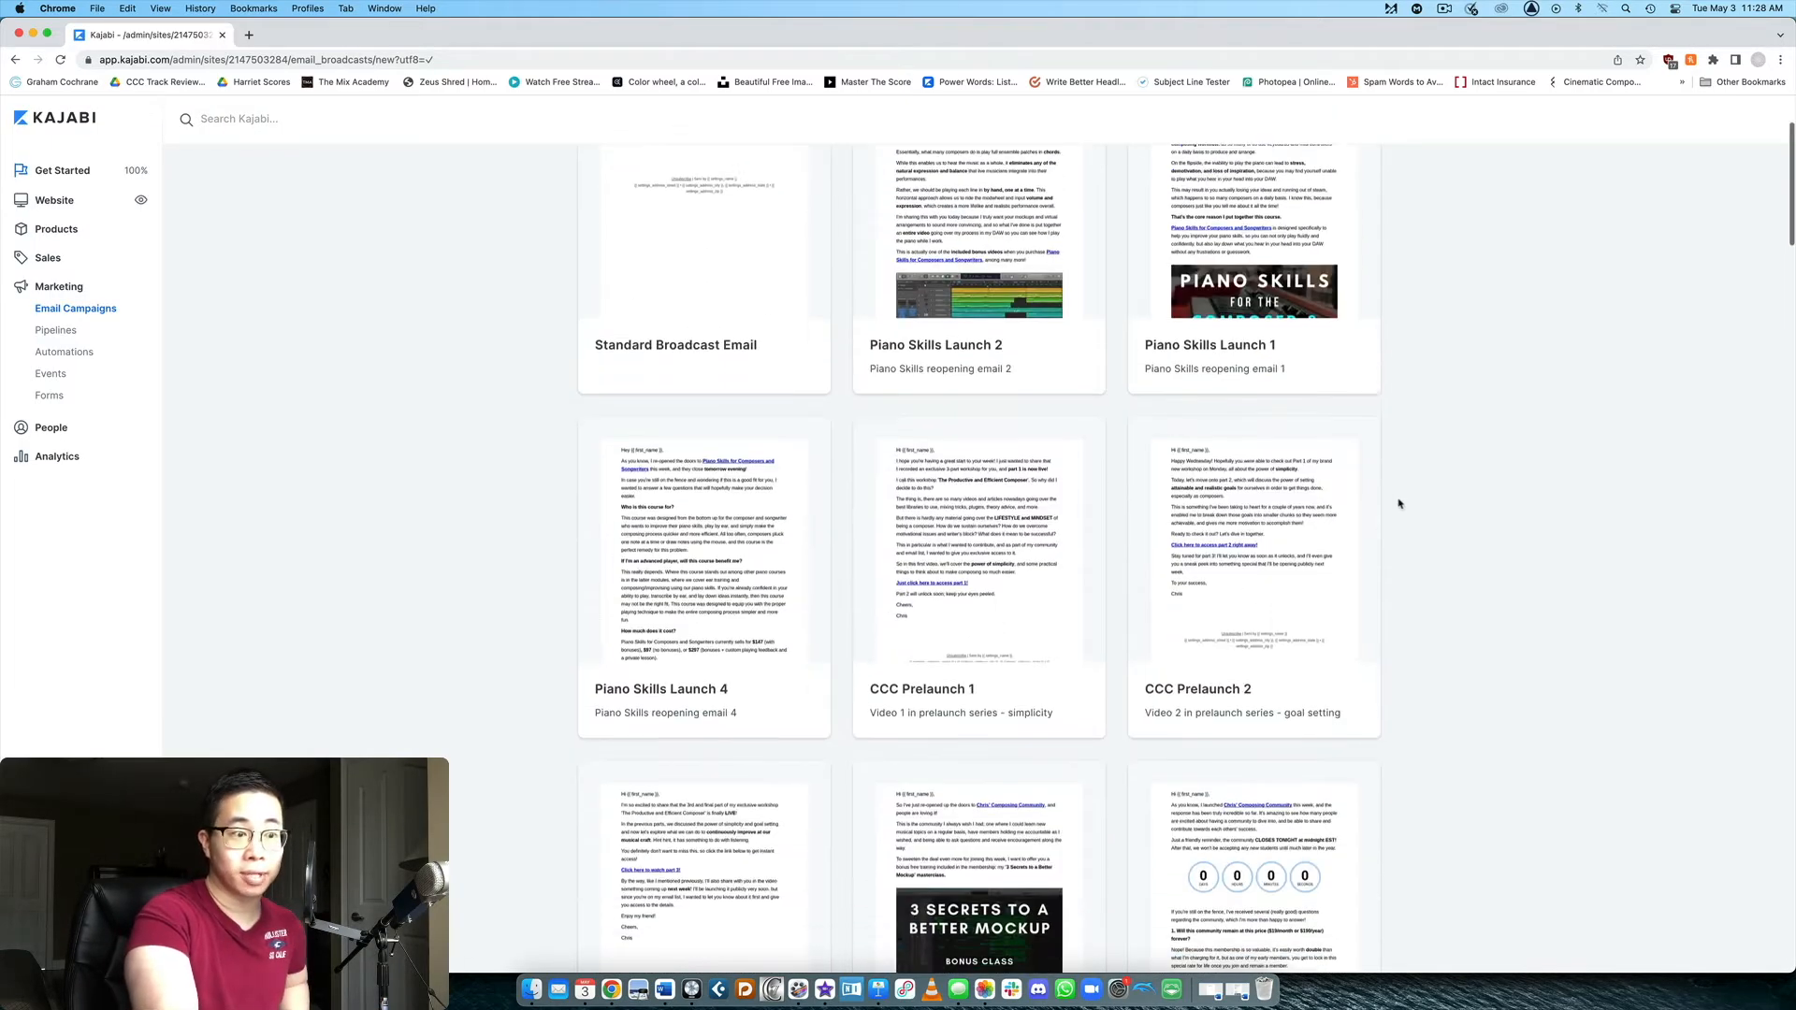
scroll(1399, 504, "down", 4)
scroll(1398, 505, "down", 8)
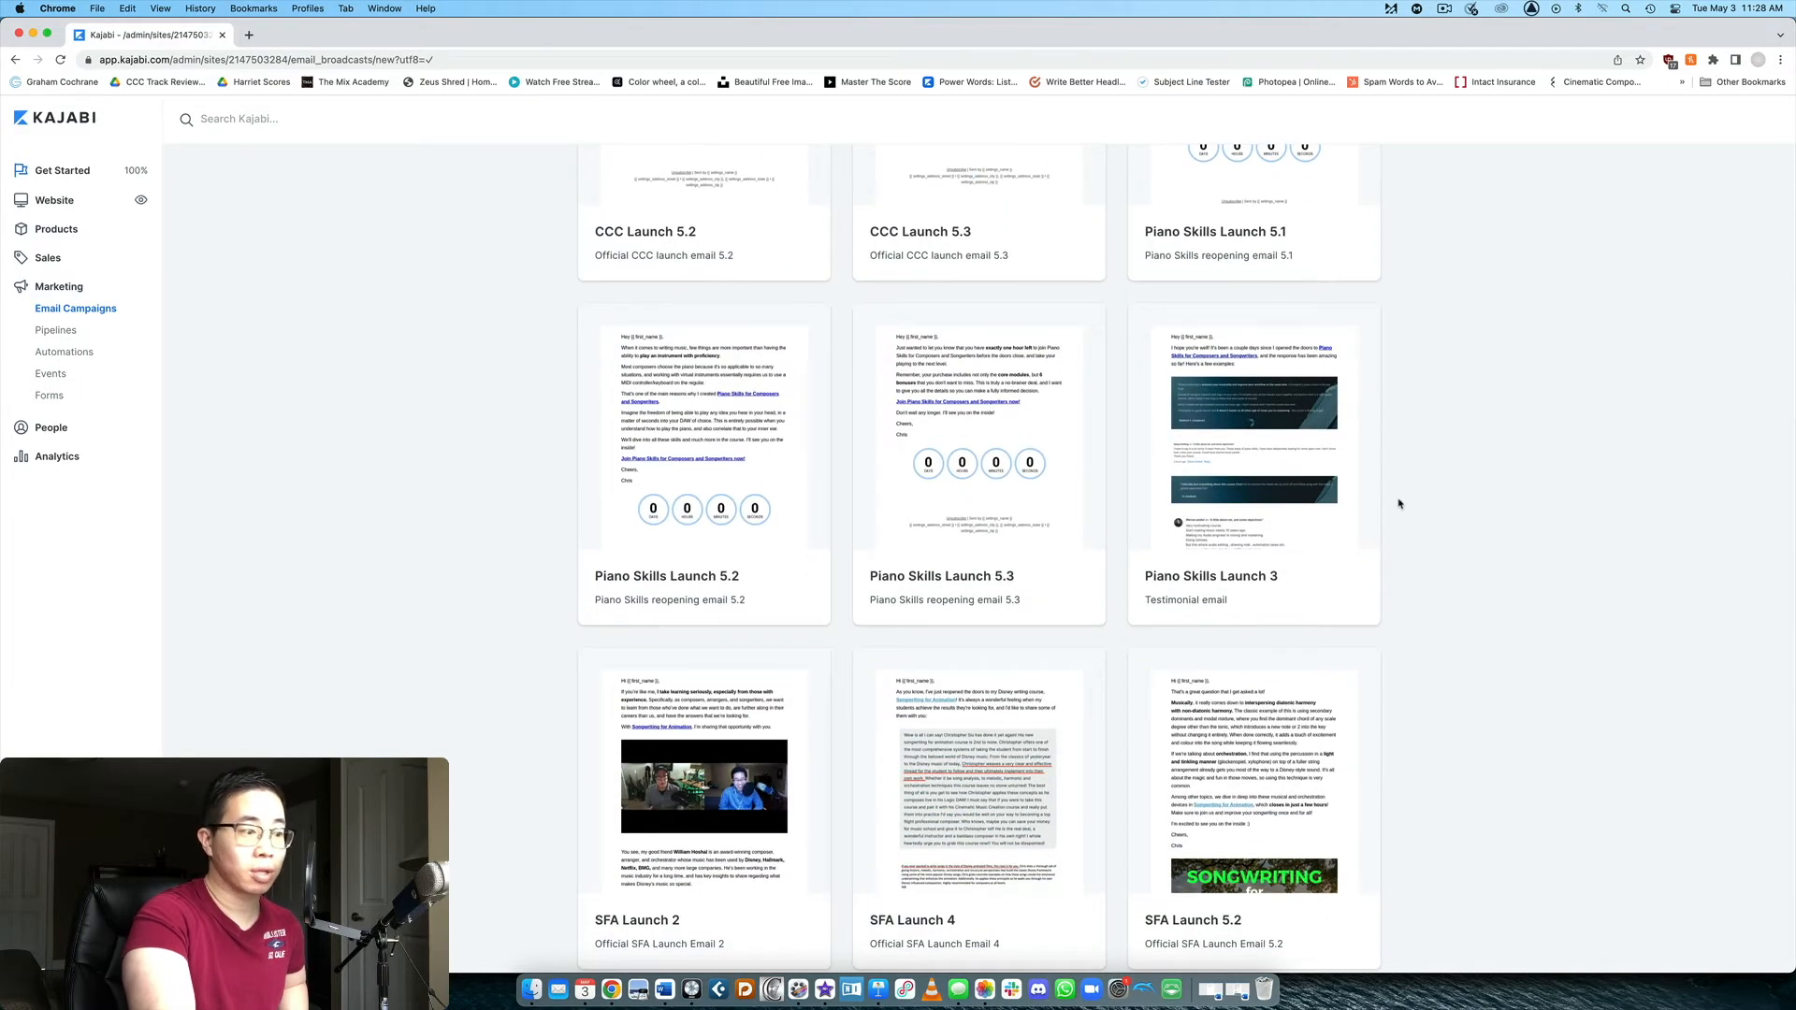
scroll(1399, 504, "down", 8)
scroll(1398, 504, "down", 3)
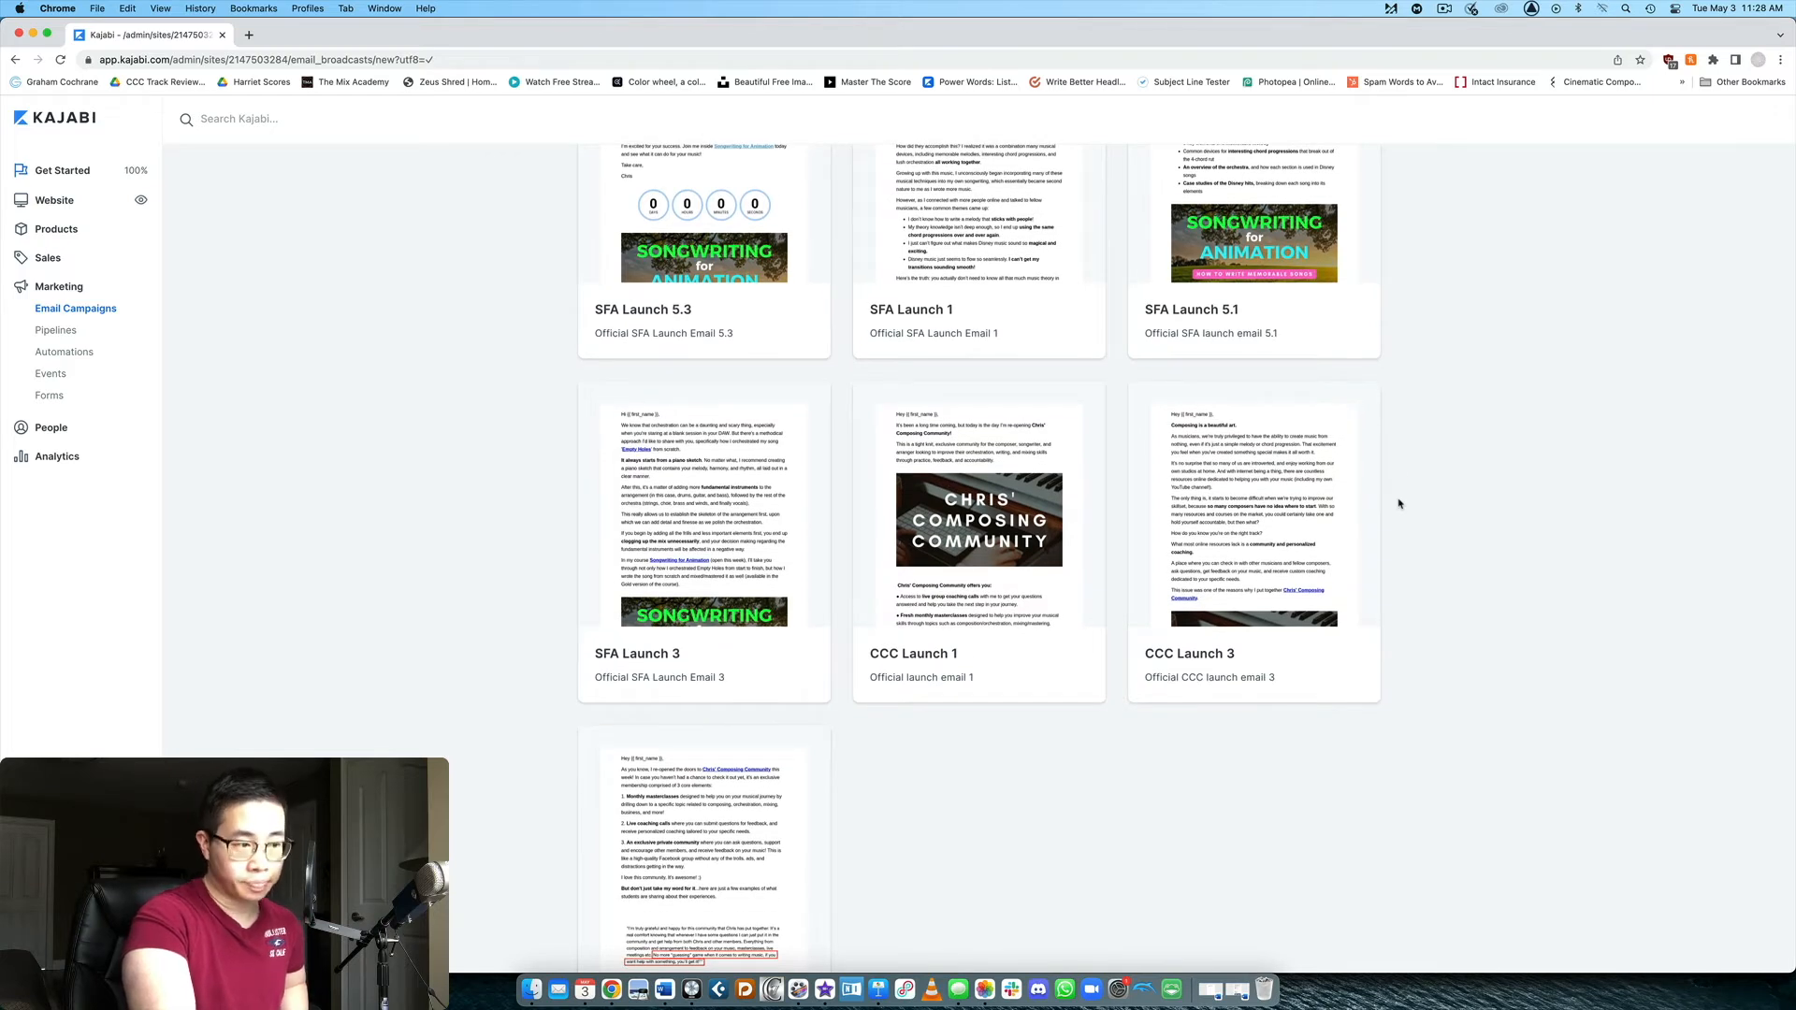
scroll(1398, 504, "down", 1)
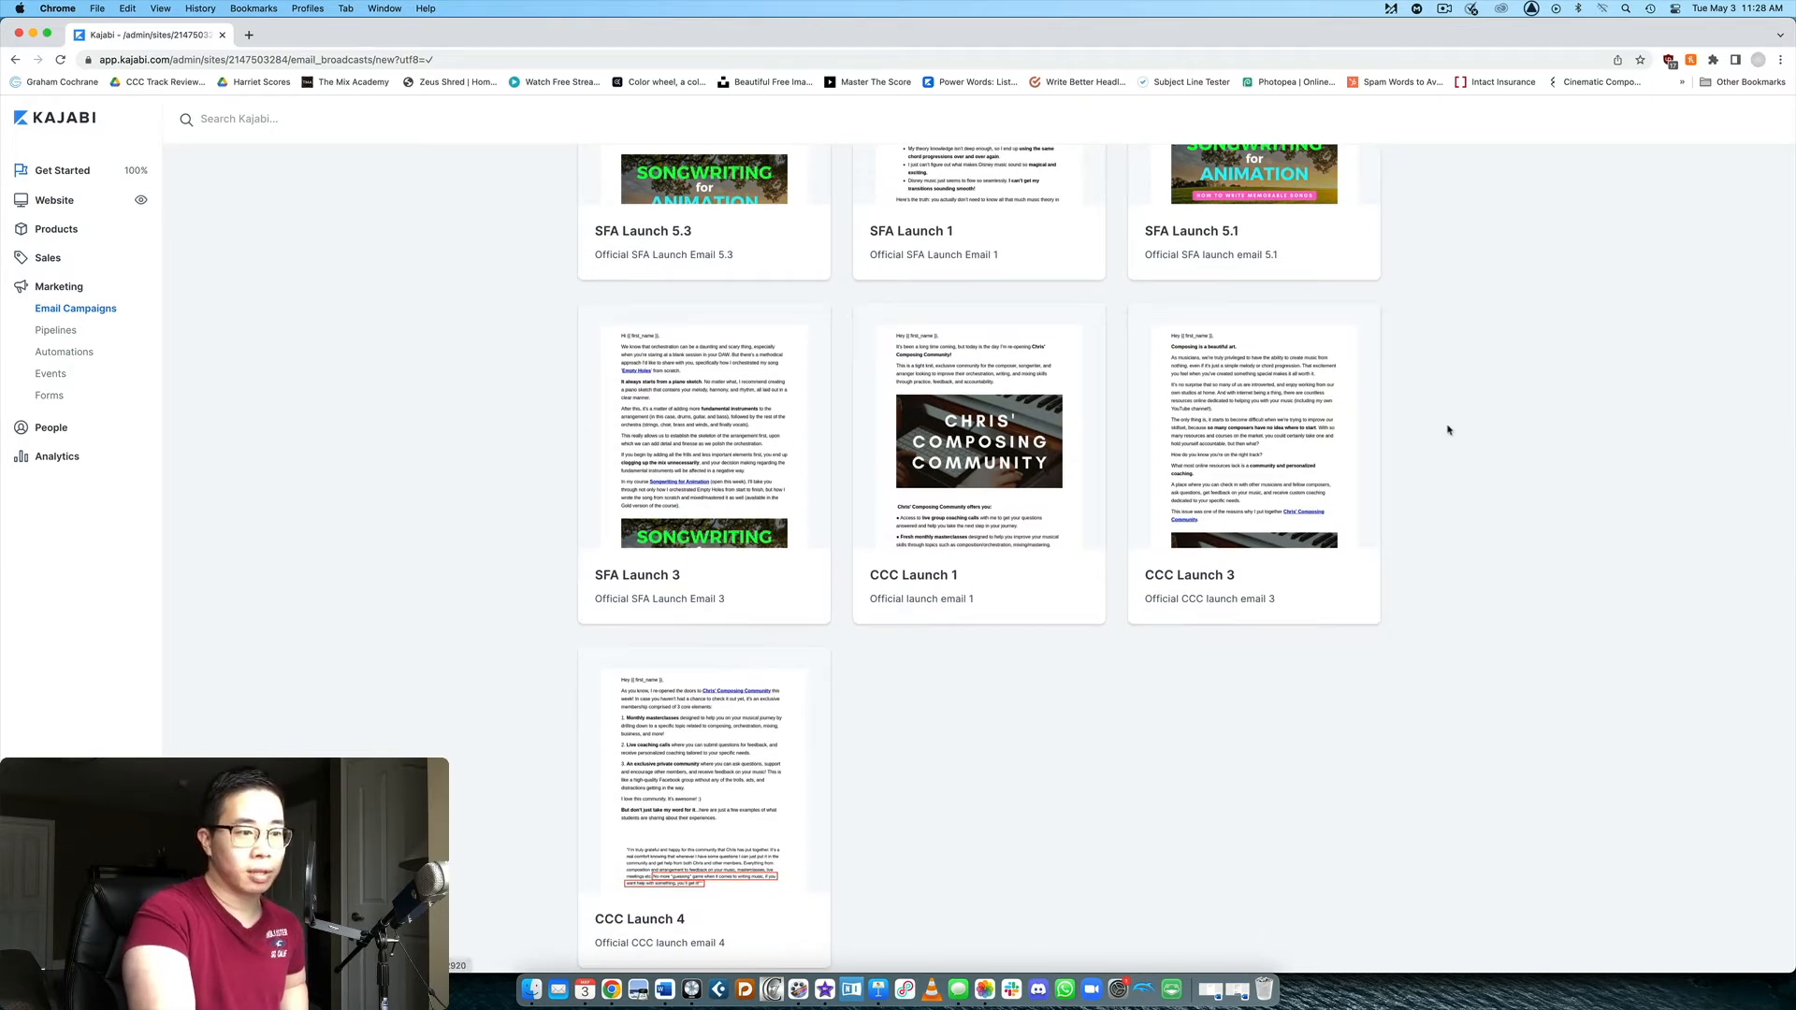
scroll(1447, 430, "up", 4)
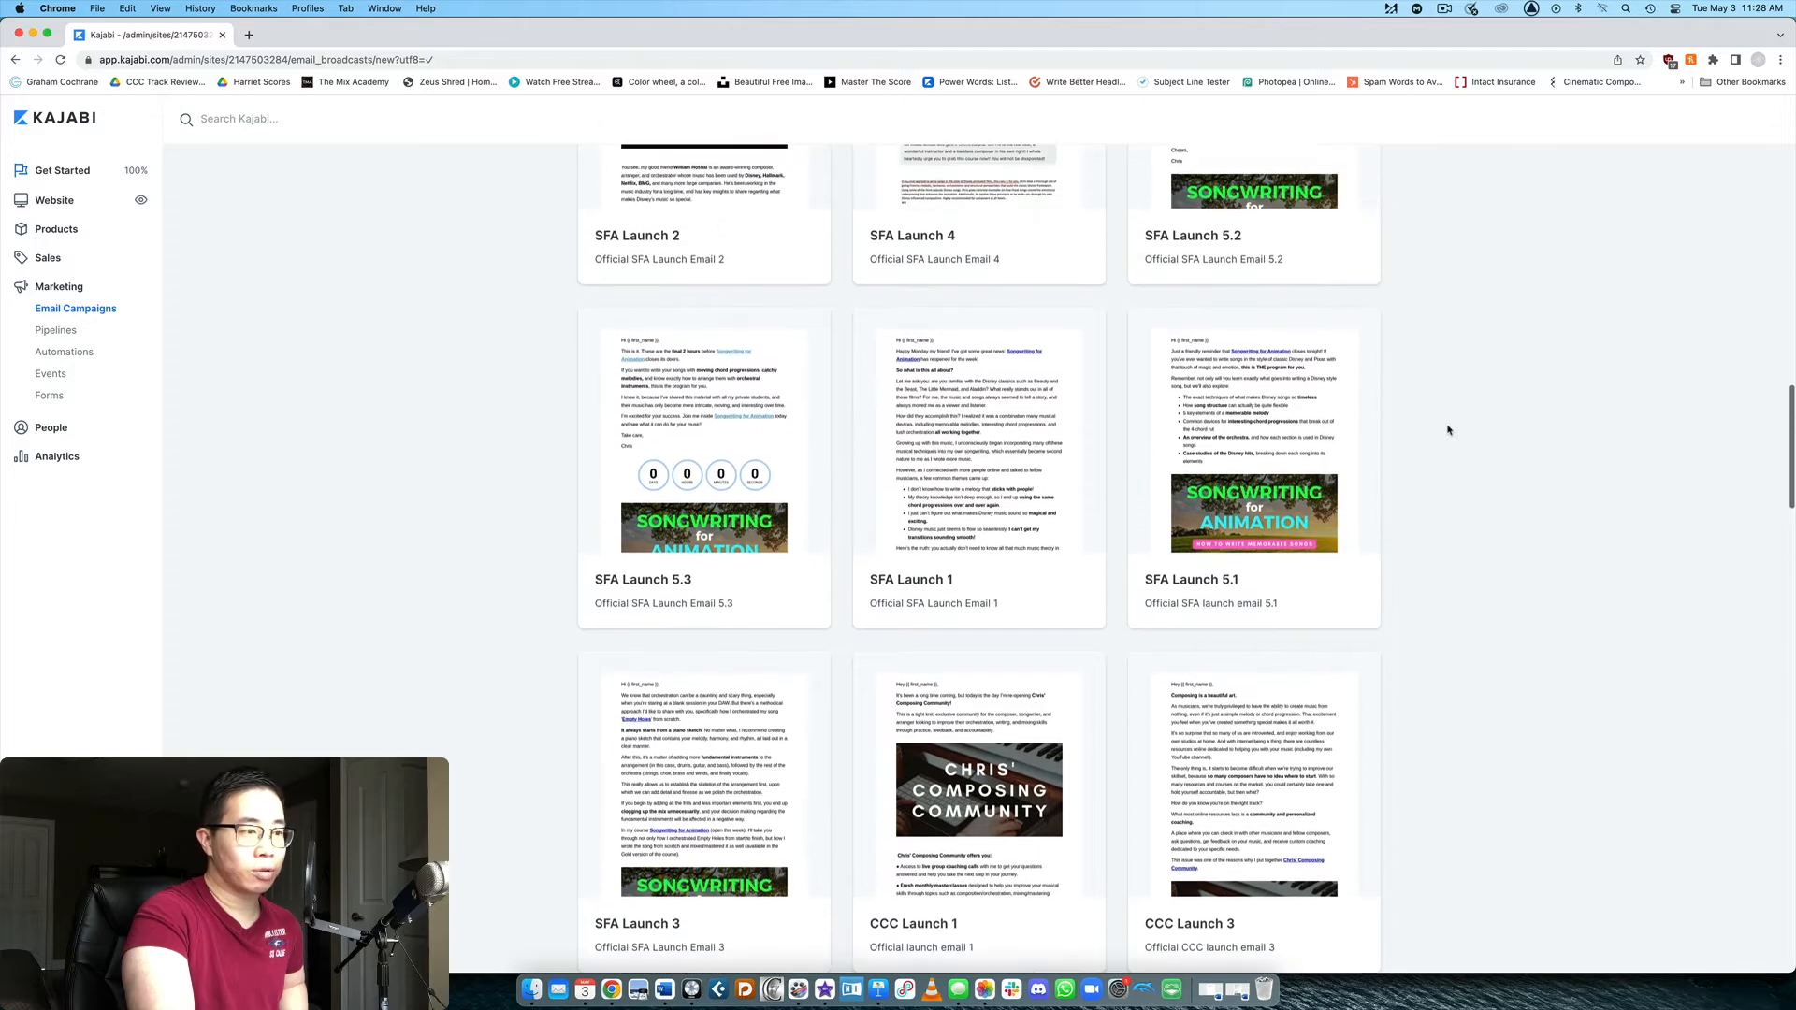
scroll(1447, 430, "up", 2)
scroll(1441, 445, "up", 1)
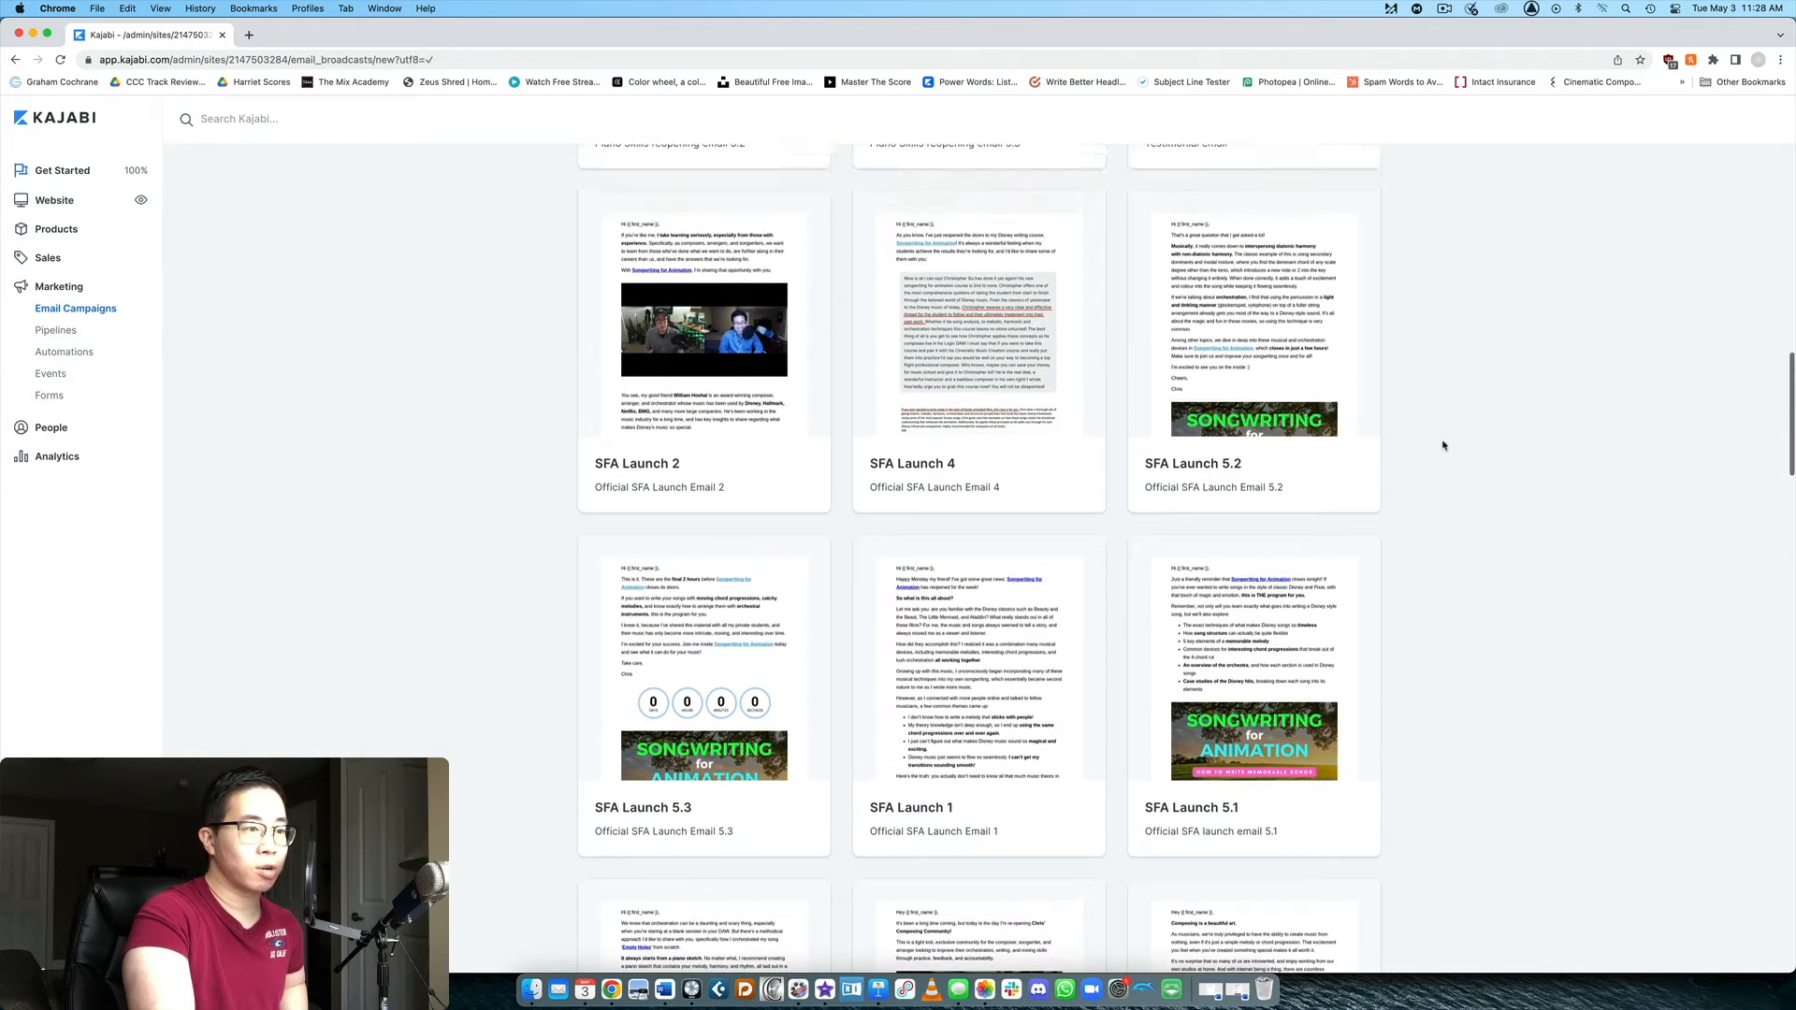
scroll(1442, 446, "up", 5)
scroll(1441, 445, "up", 2)
scroll(1441, 445, "up", 1)
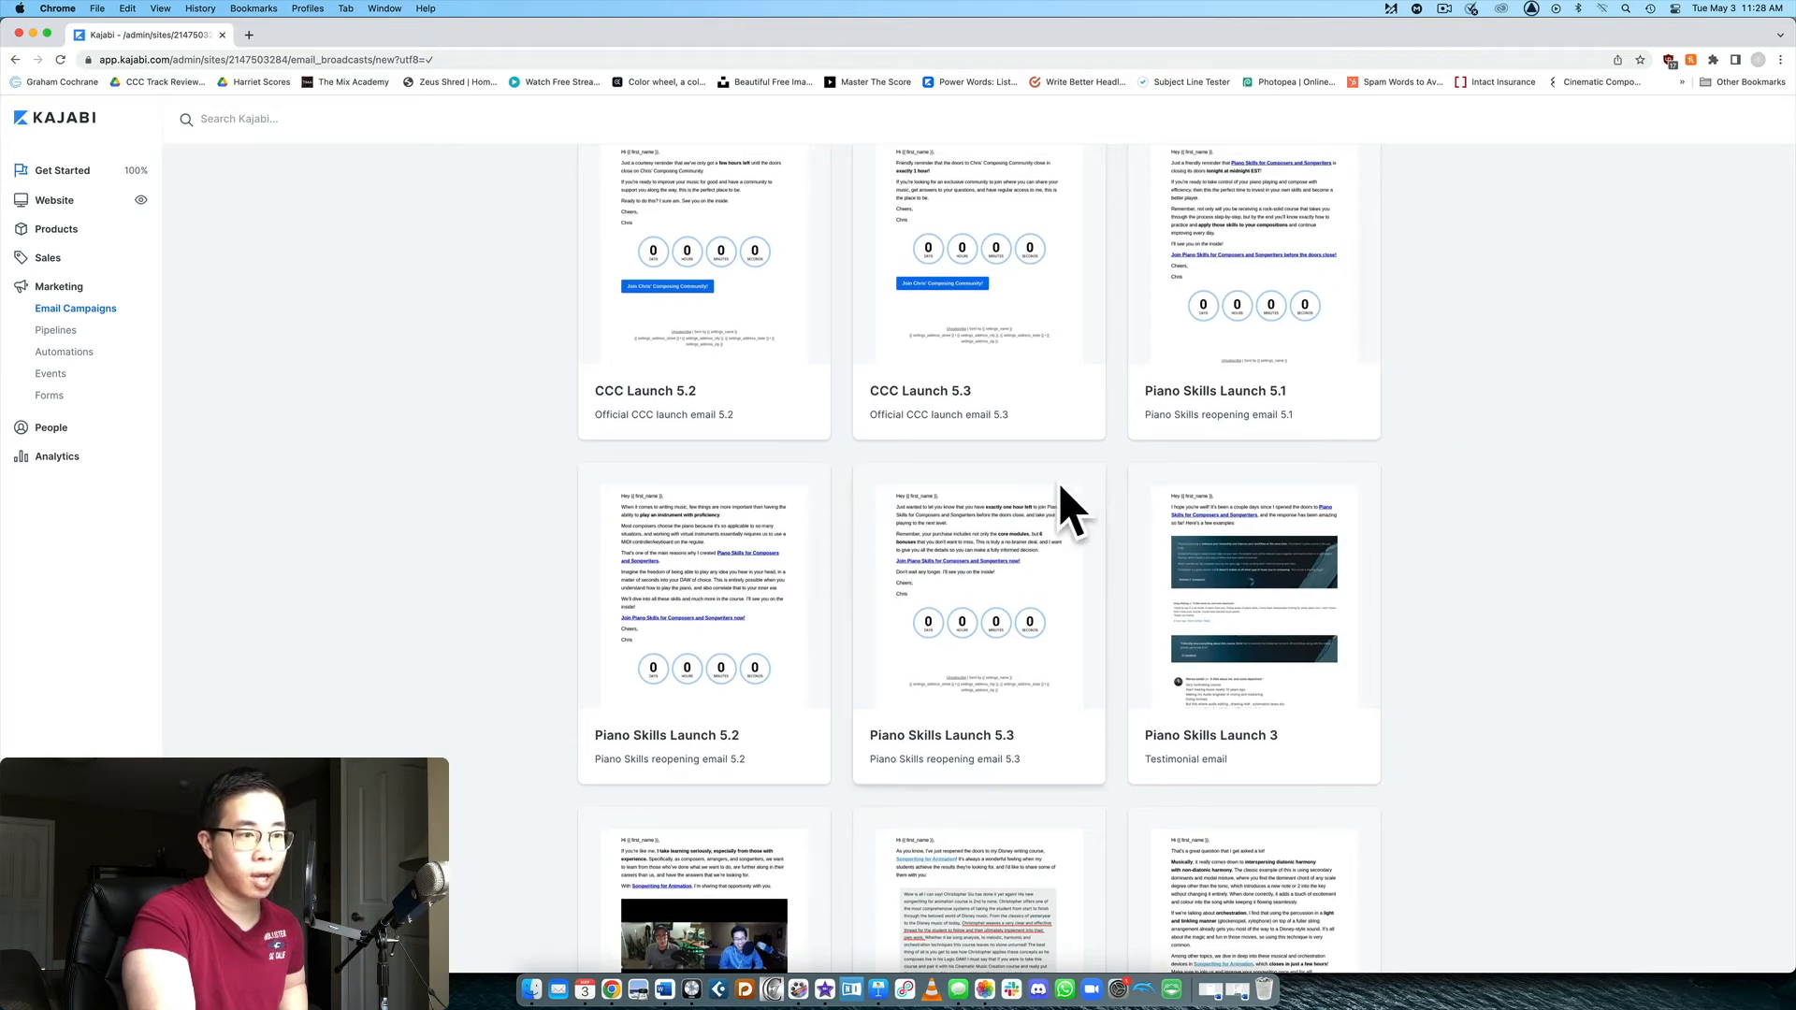
scroll(1135, 513, "up", 10)
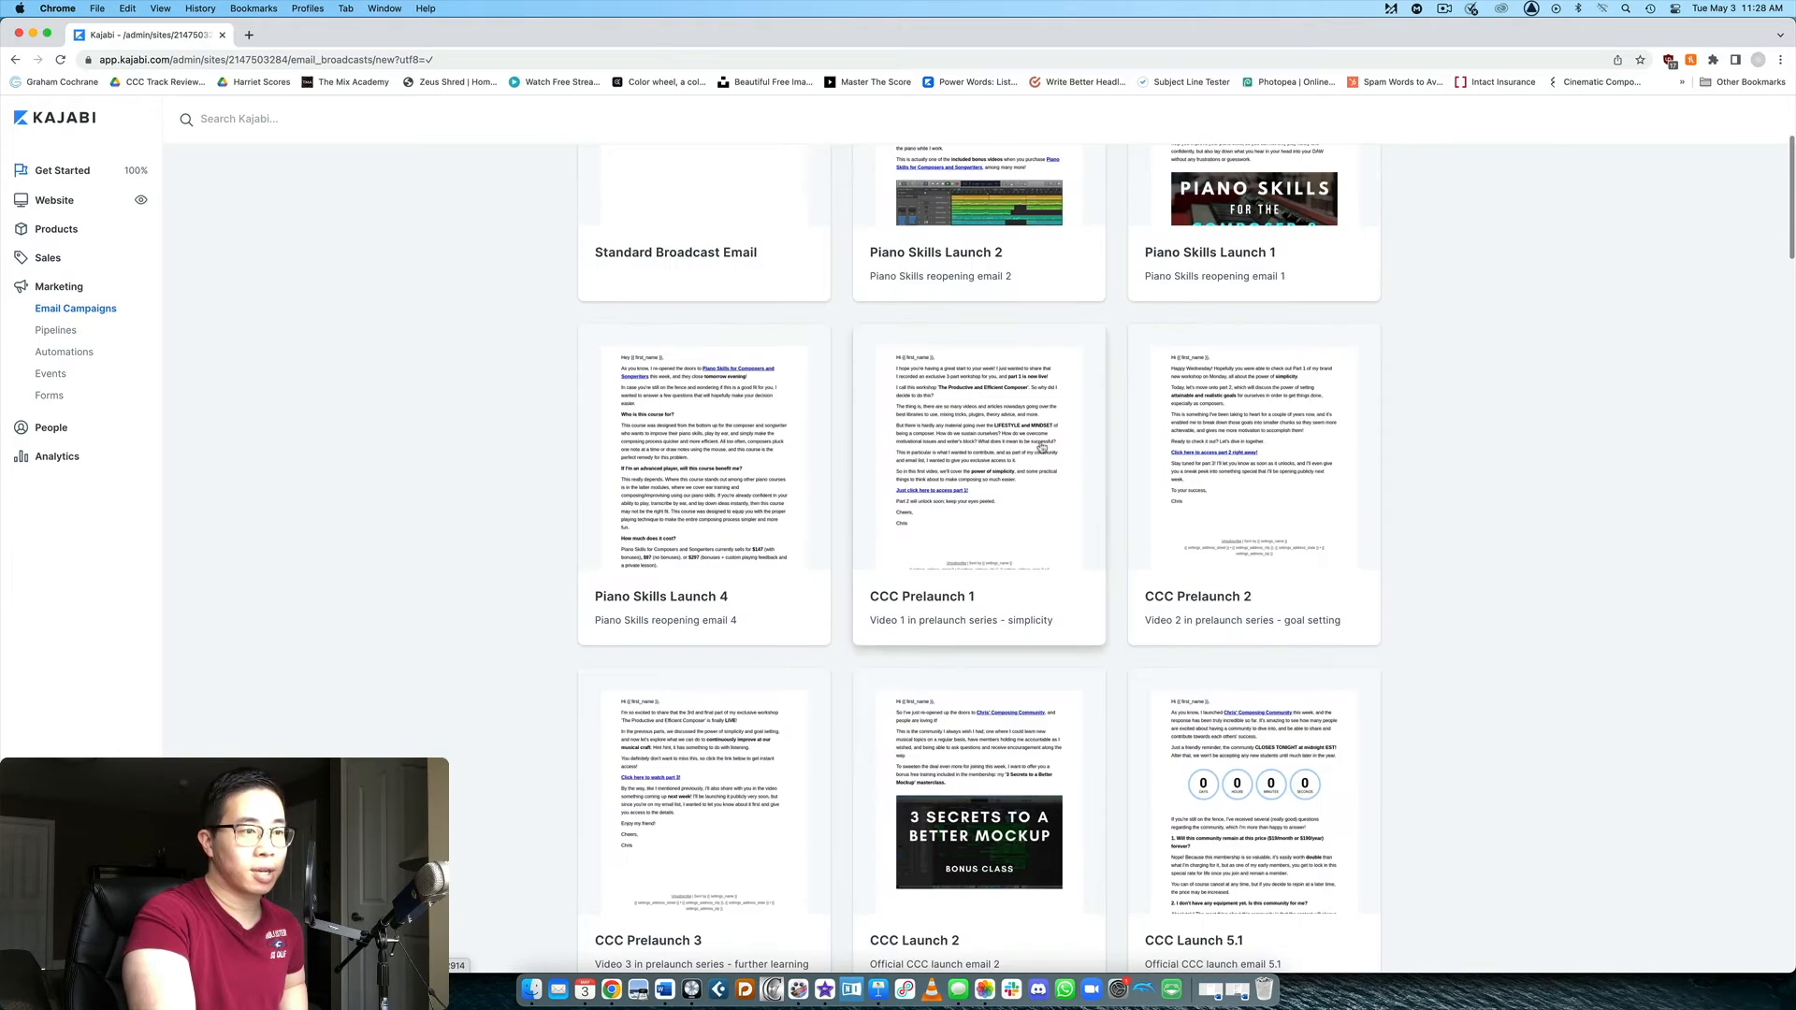
- Preview the Piano Skills Launch 1 template and close the preview
scroll(1041, 447, "up", 3)
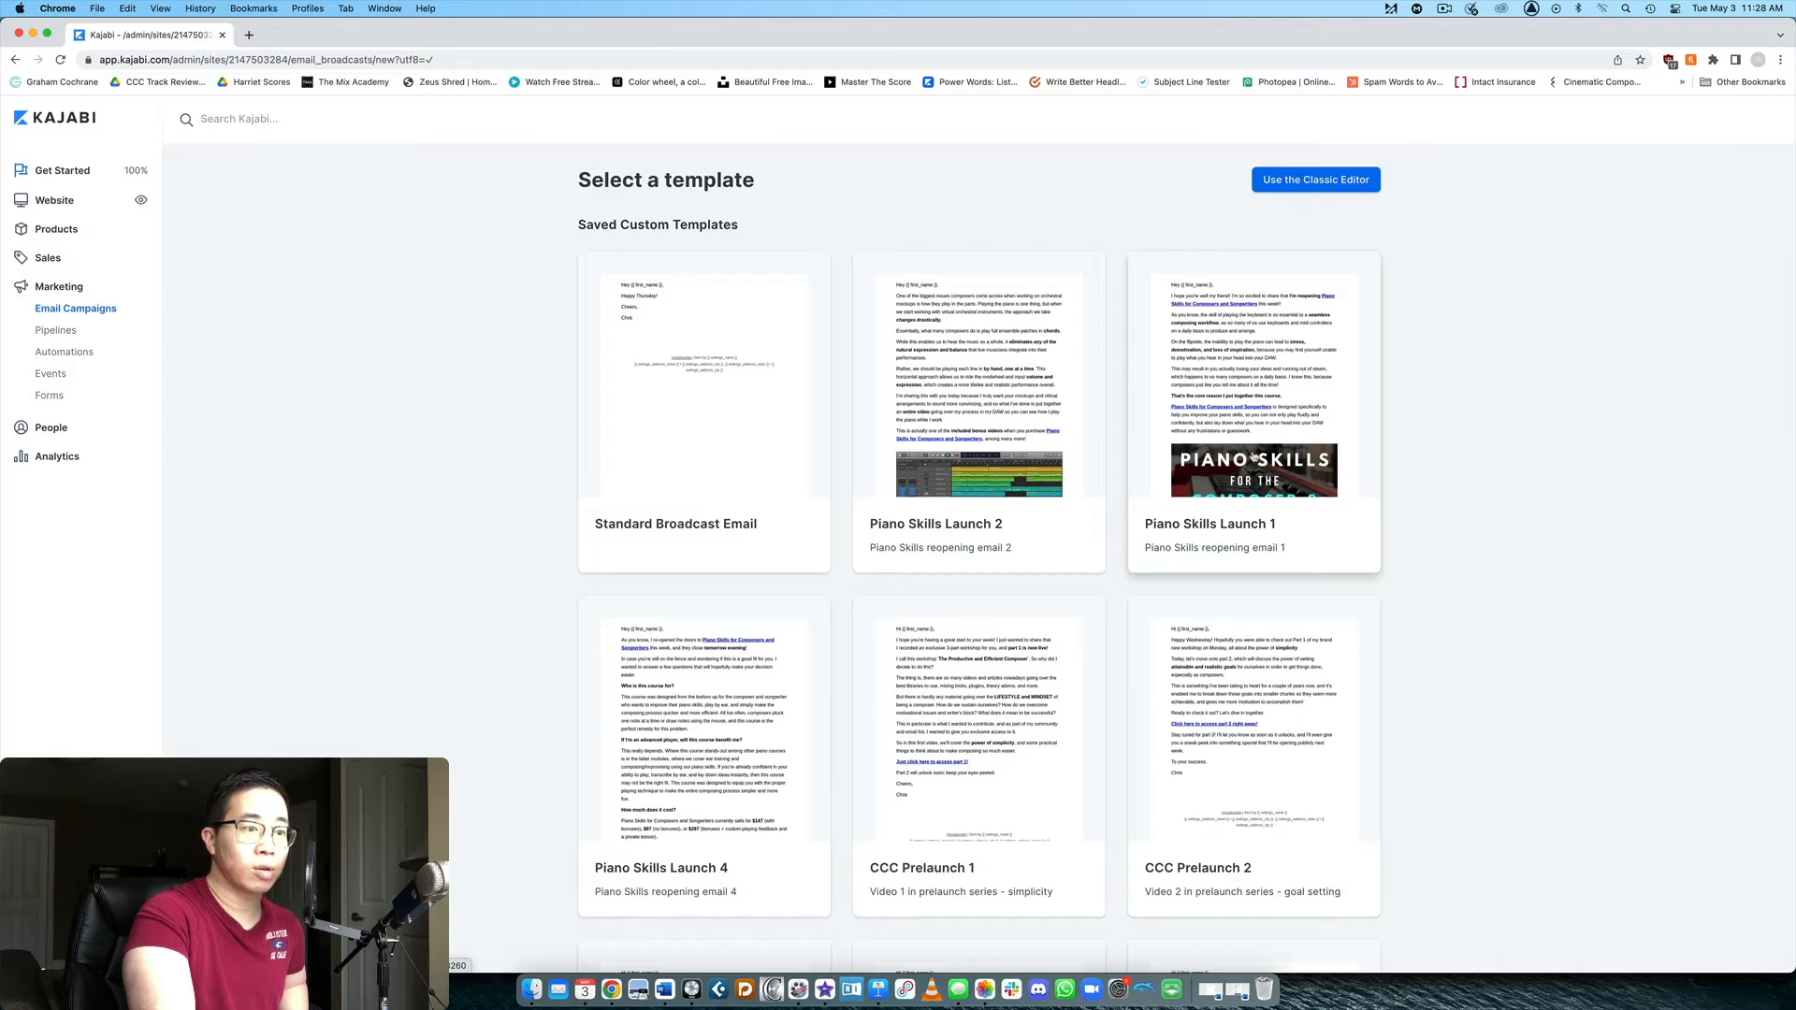
scroll(1309, 429, "down", 1)
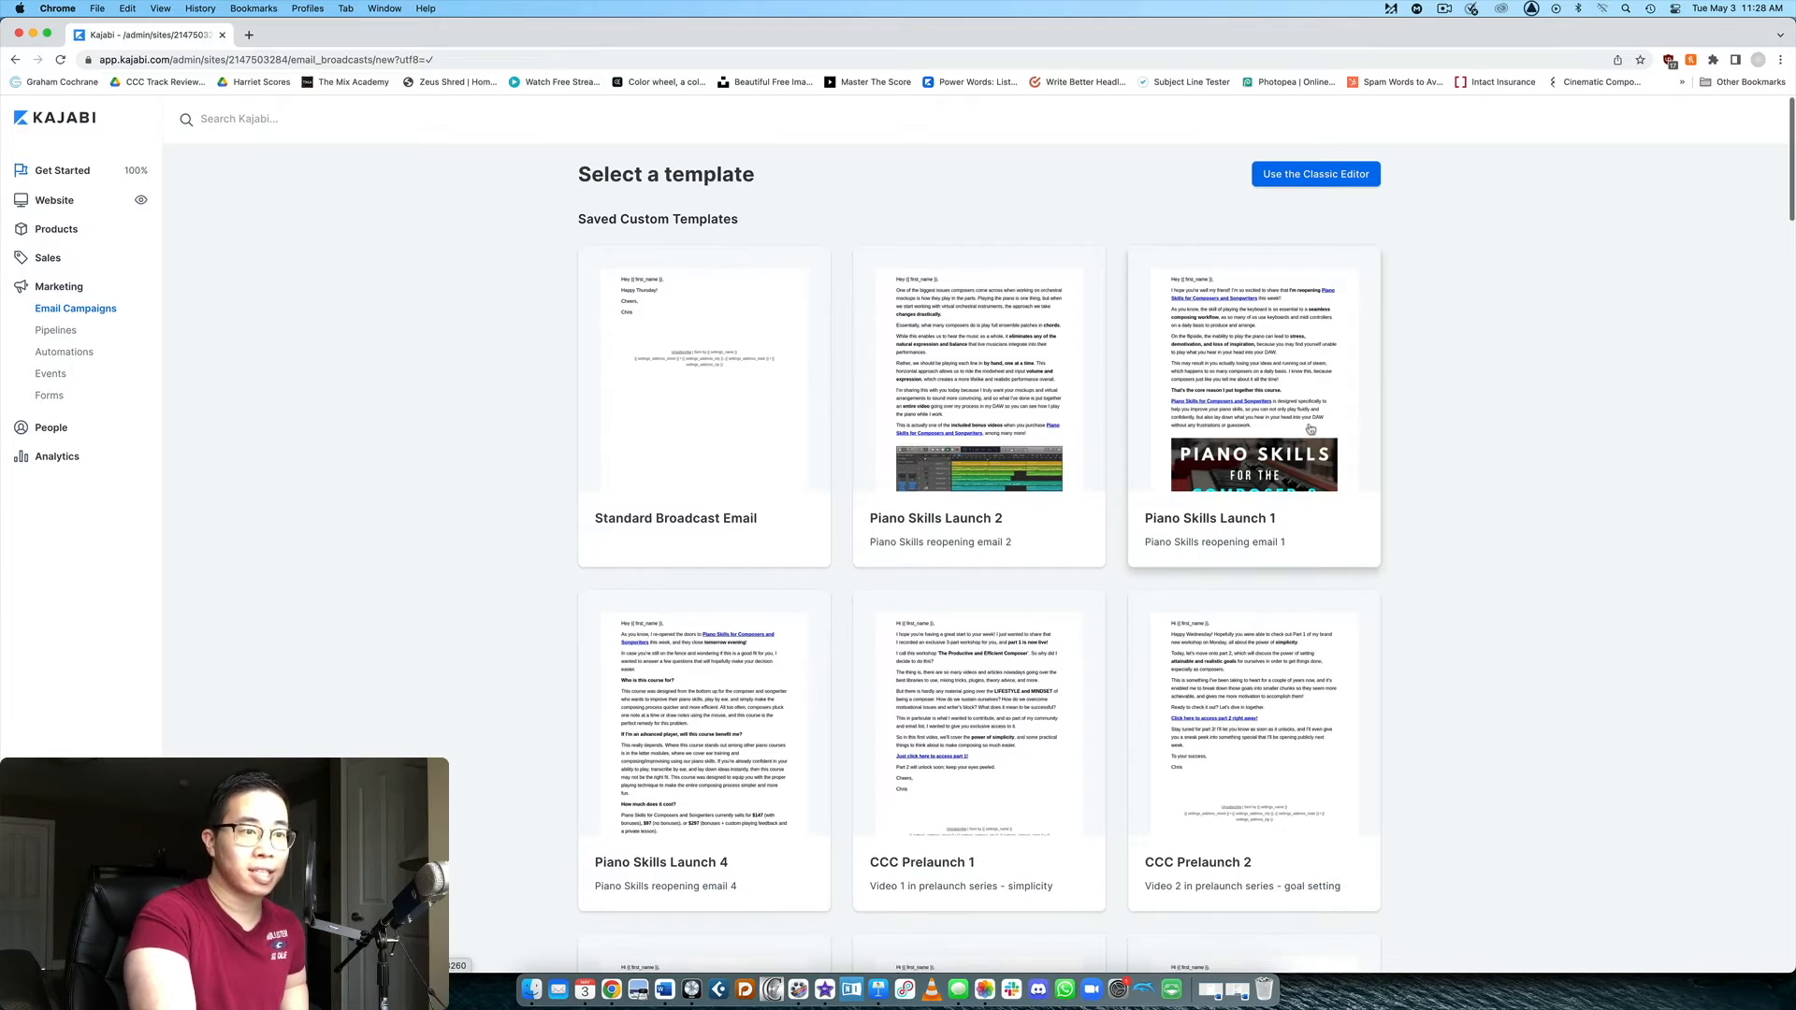
left_click(1318, 438)
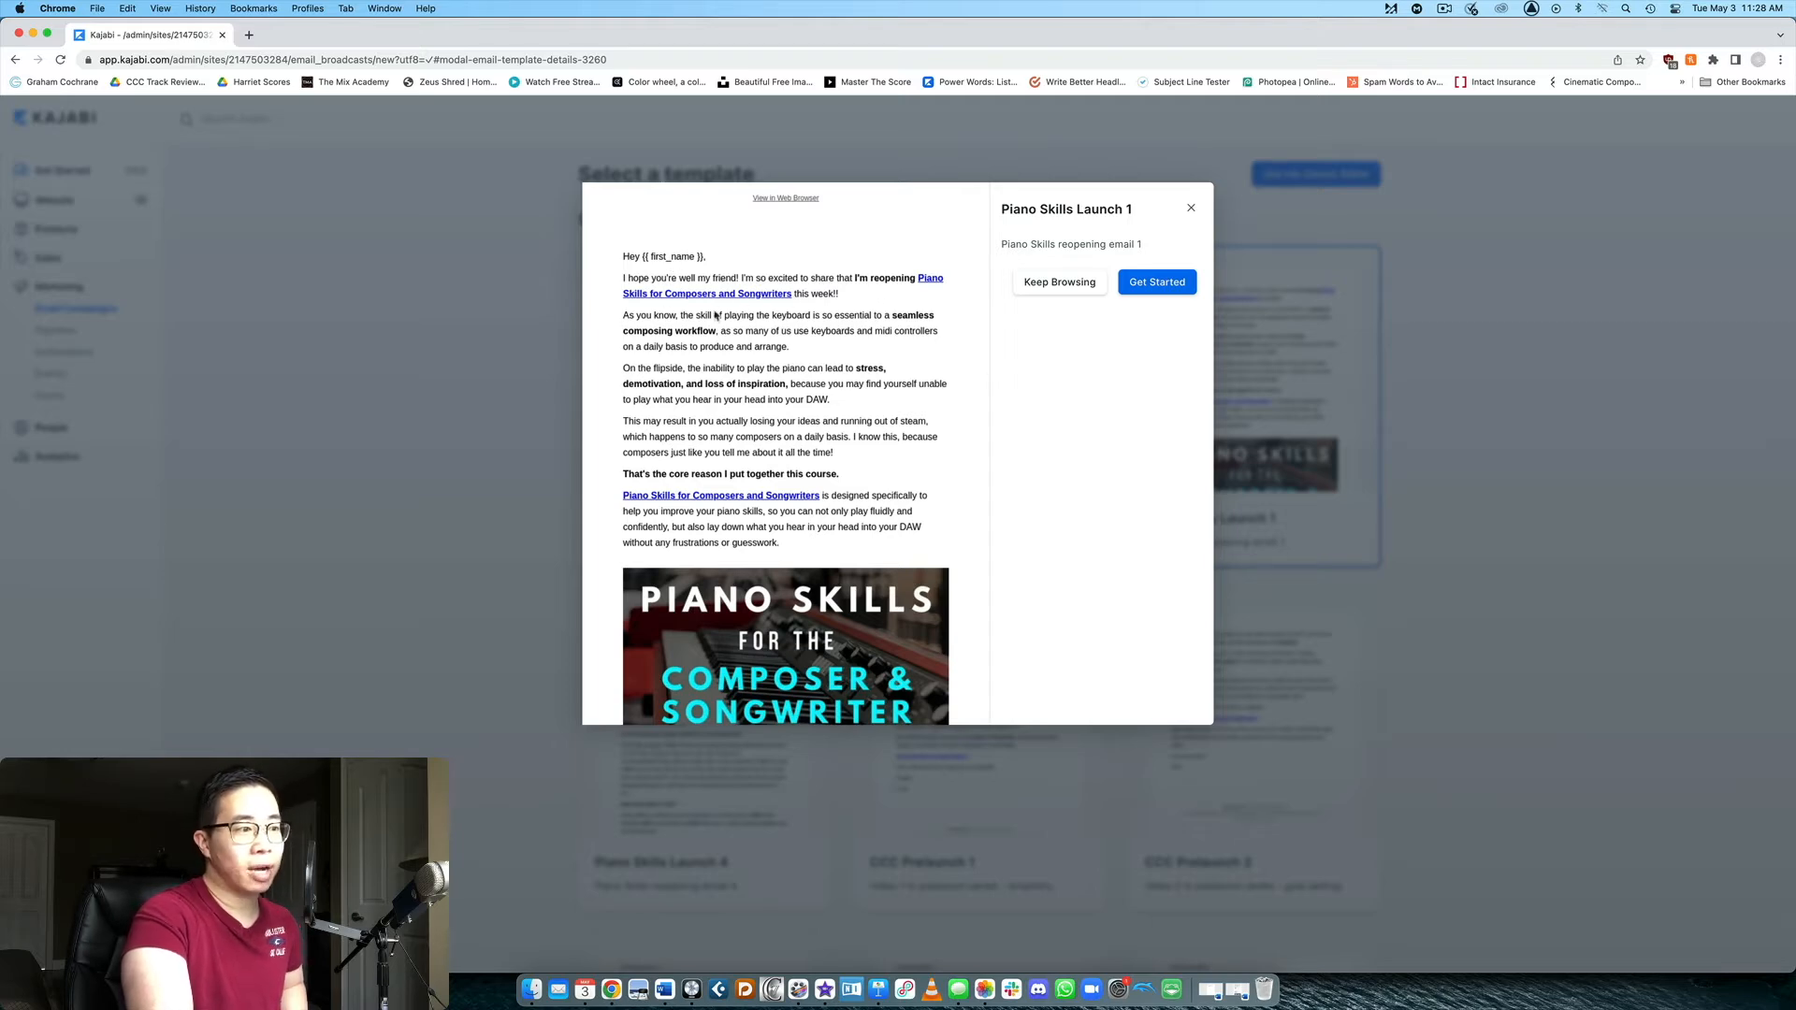
left_click(1357, 400)
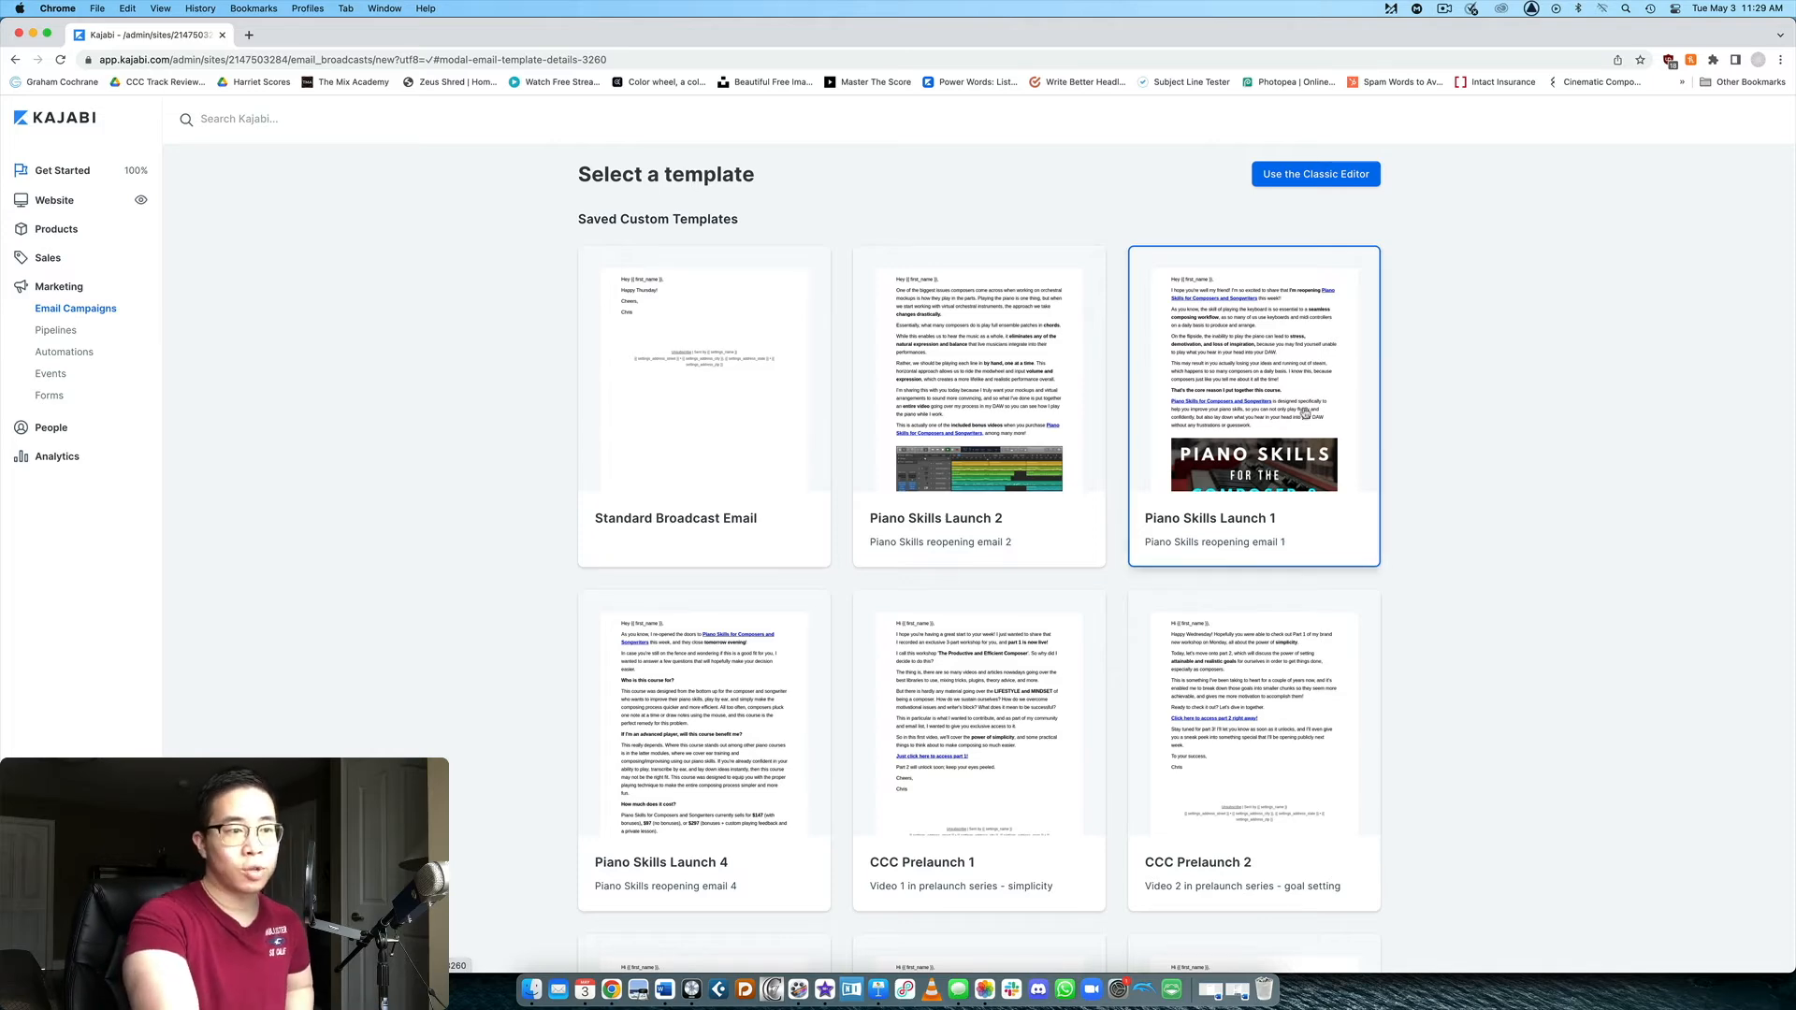
- Compare the saved launch email series for Piano Skills, CCC and SFA among the custom templates
scroll(1345, 392, "down", 5)
scroll(1376, 361, "down", 7)
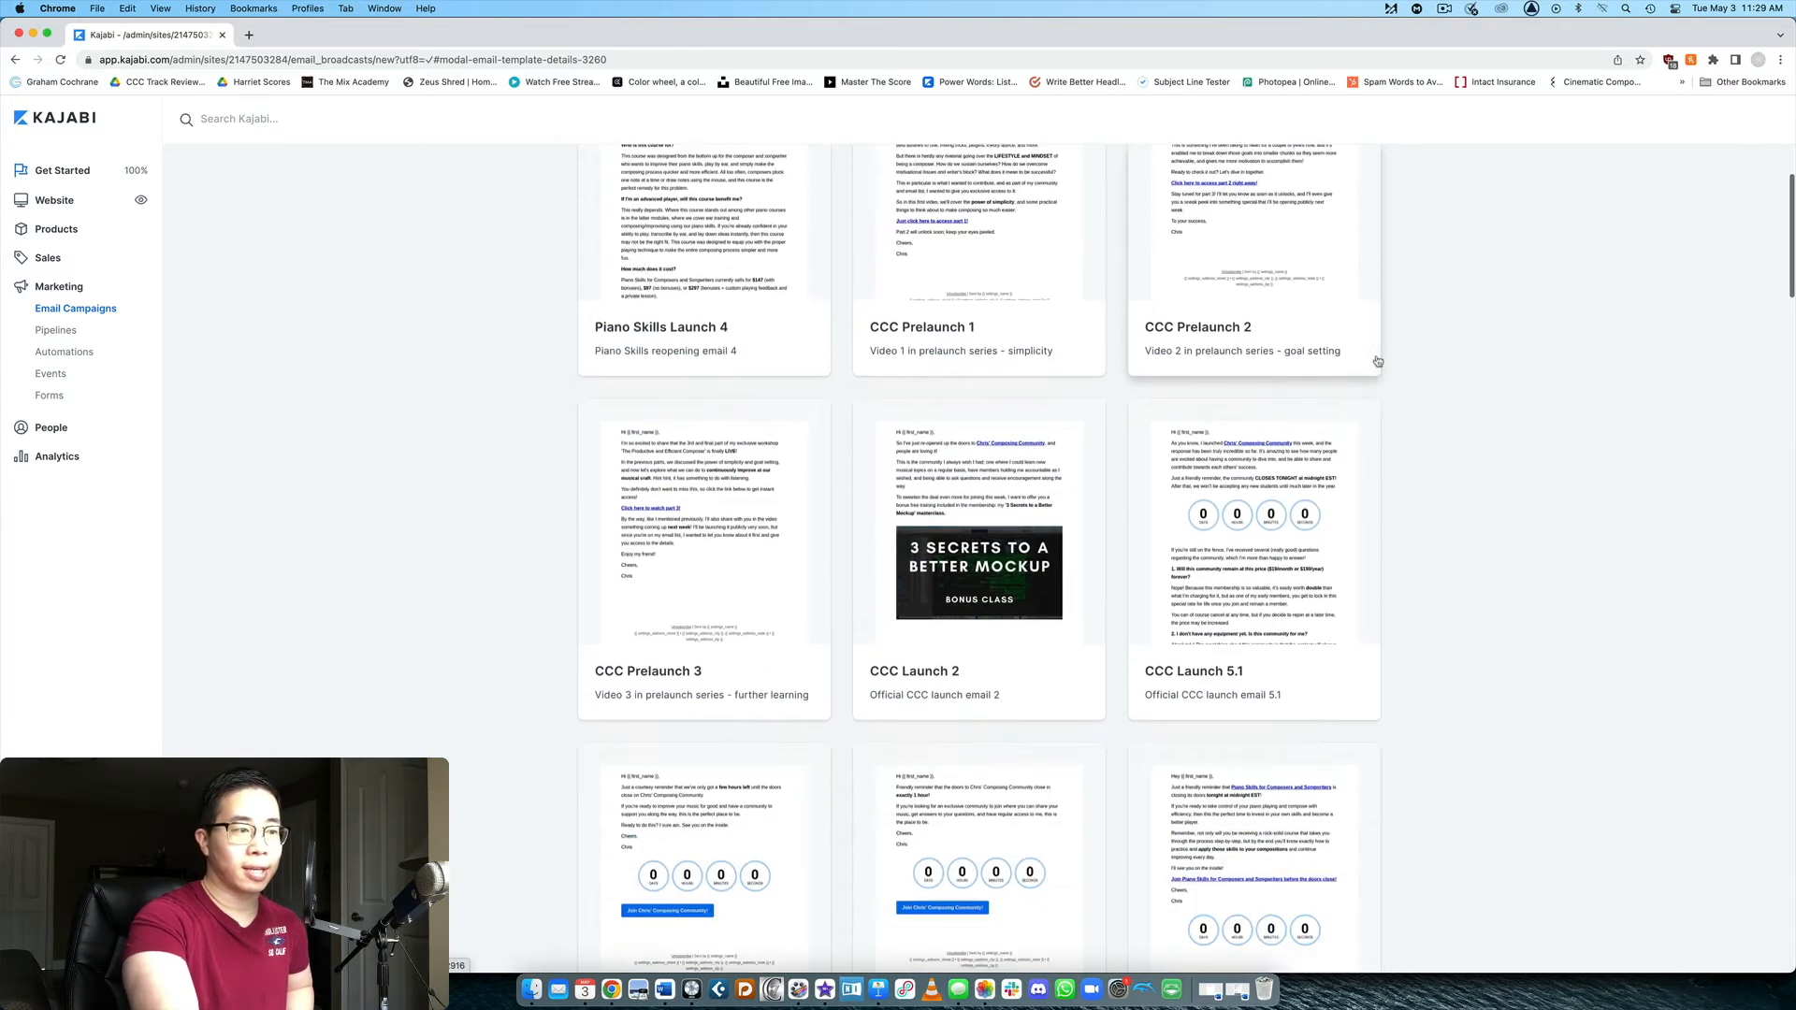
scroll(1428, 355, "down", 5)
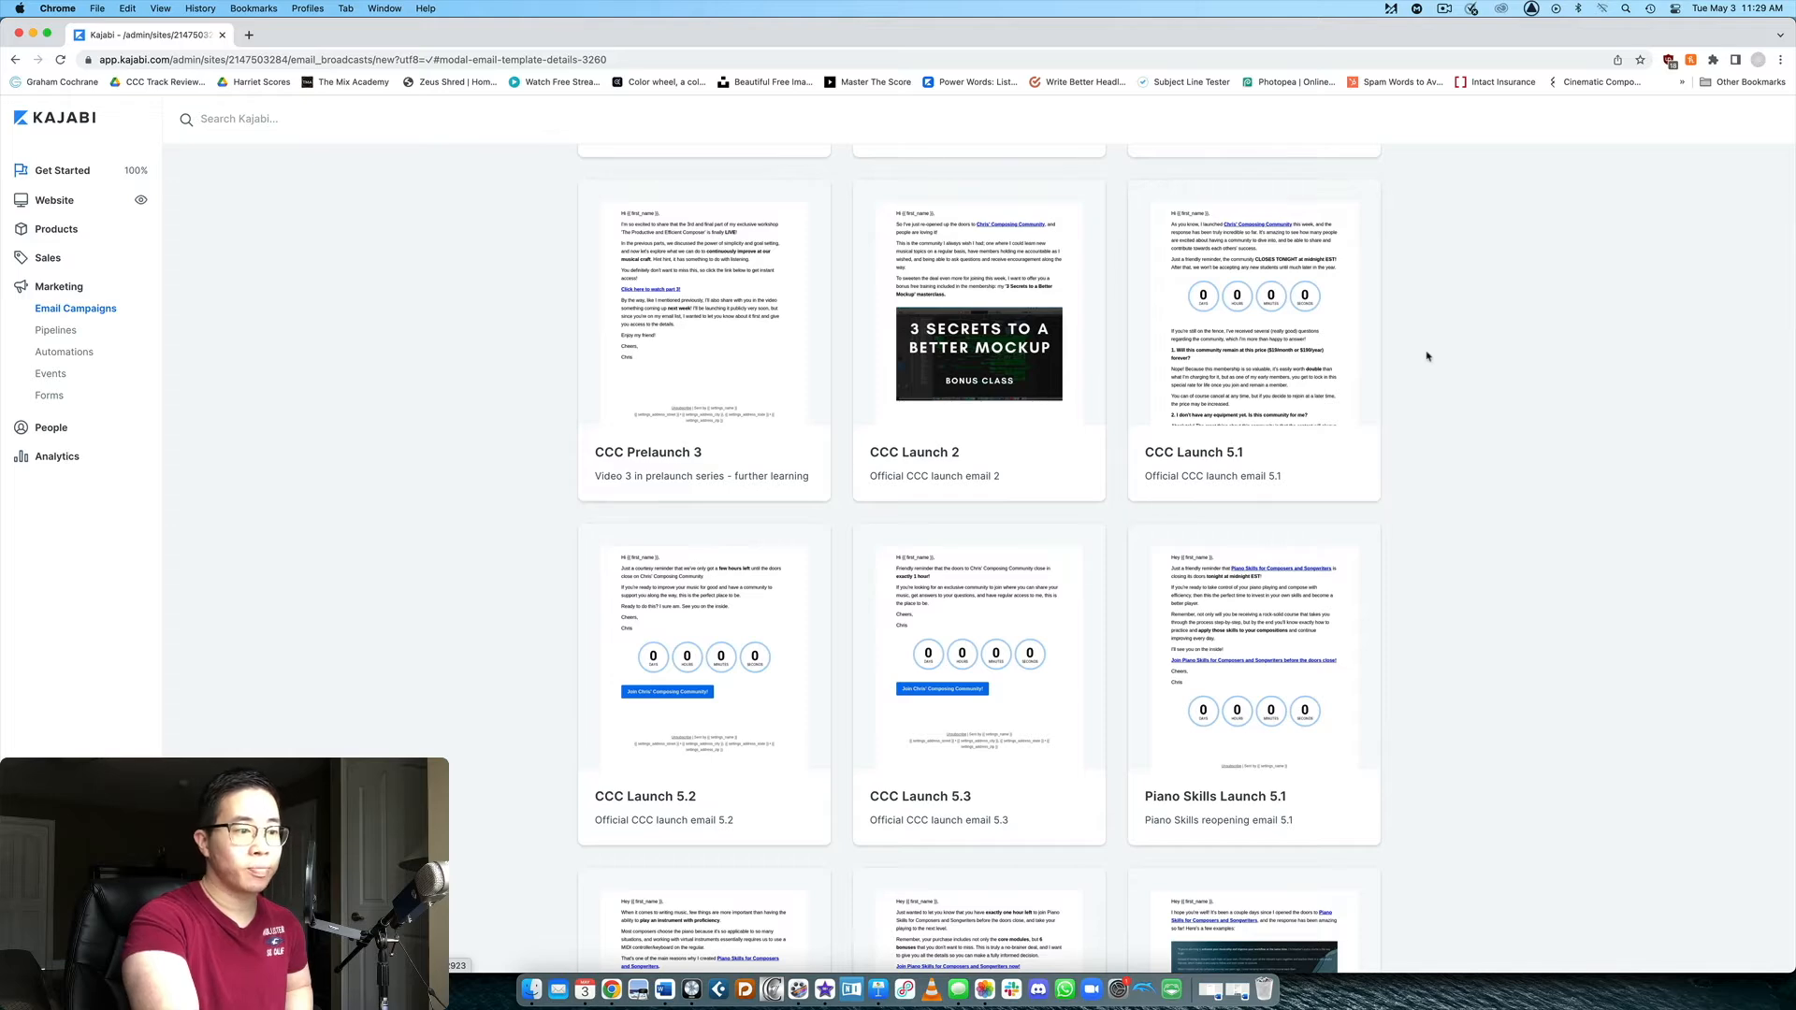
scroll(1427, 355, "up", 4)
scroll(1427, 356, "down", 10)
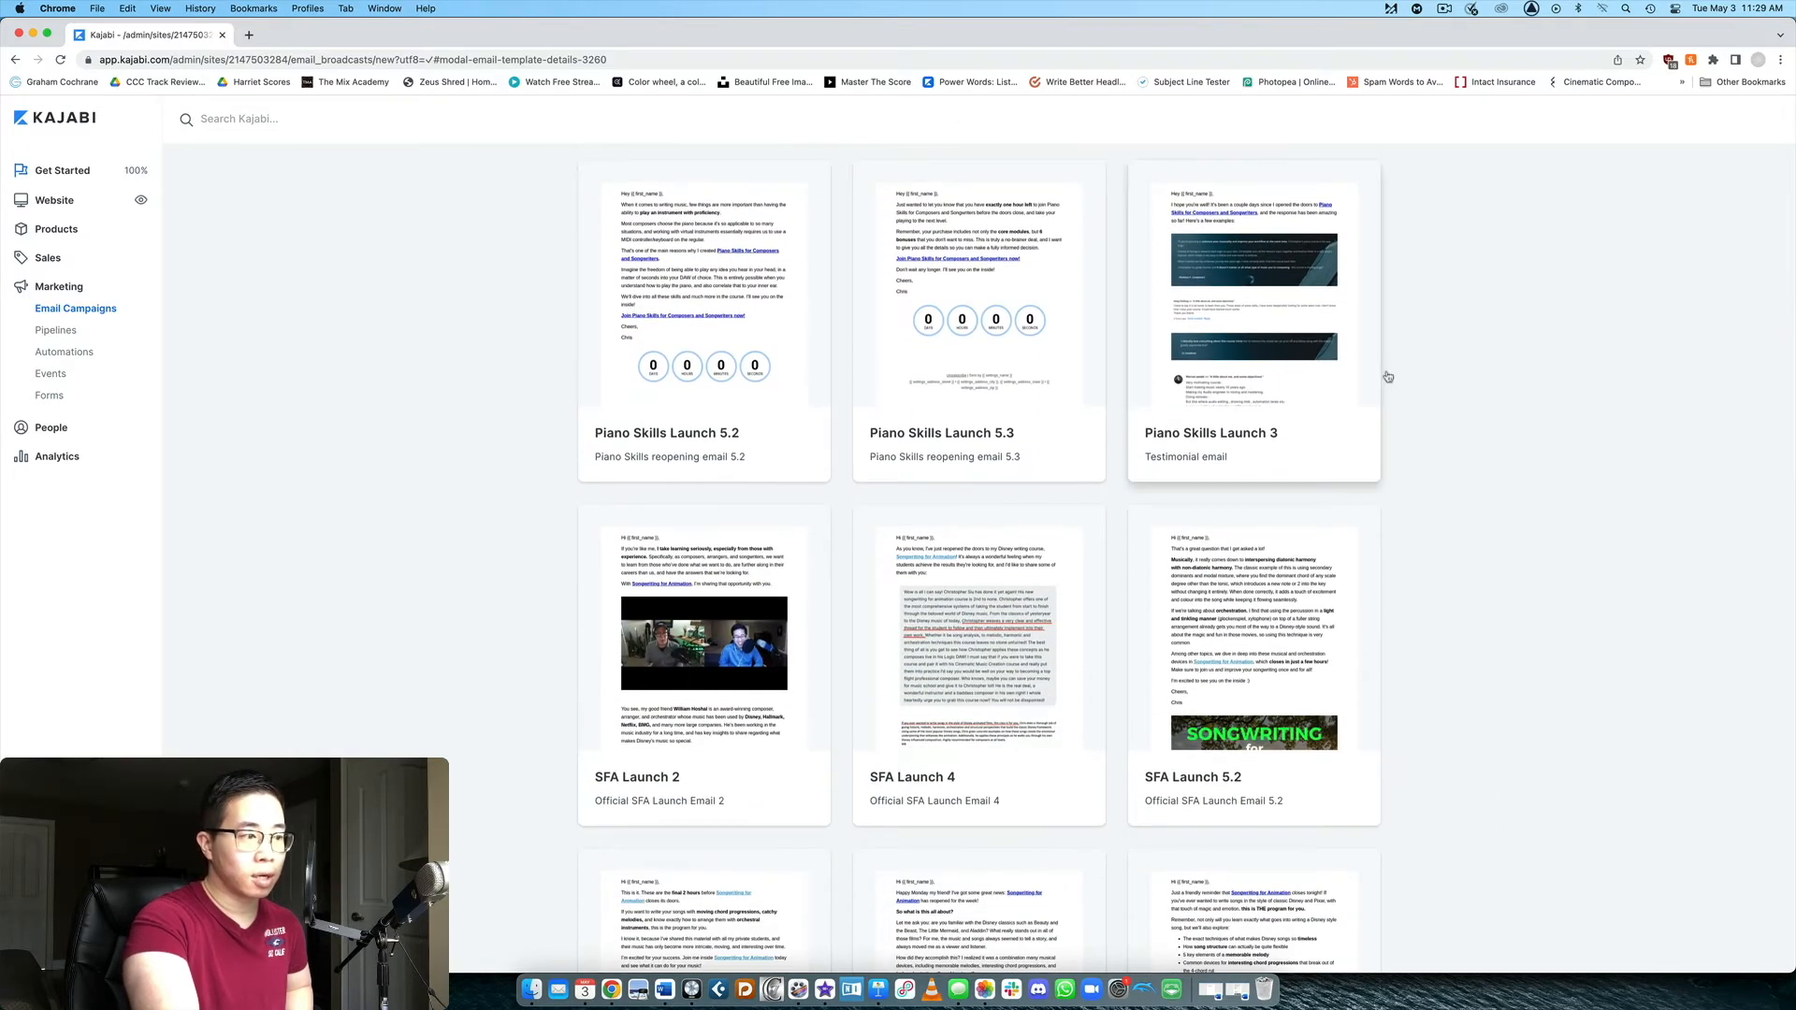
scroll(1398, 380, "down", 12)
scroll(1388, 376, "down", 2)
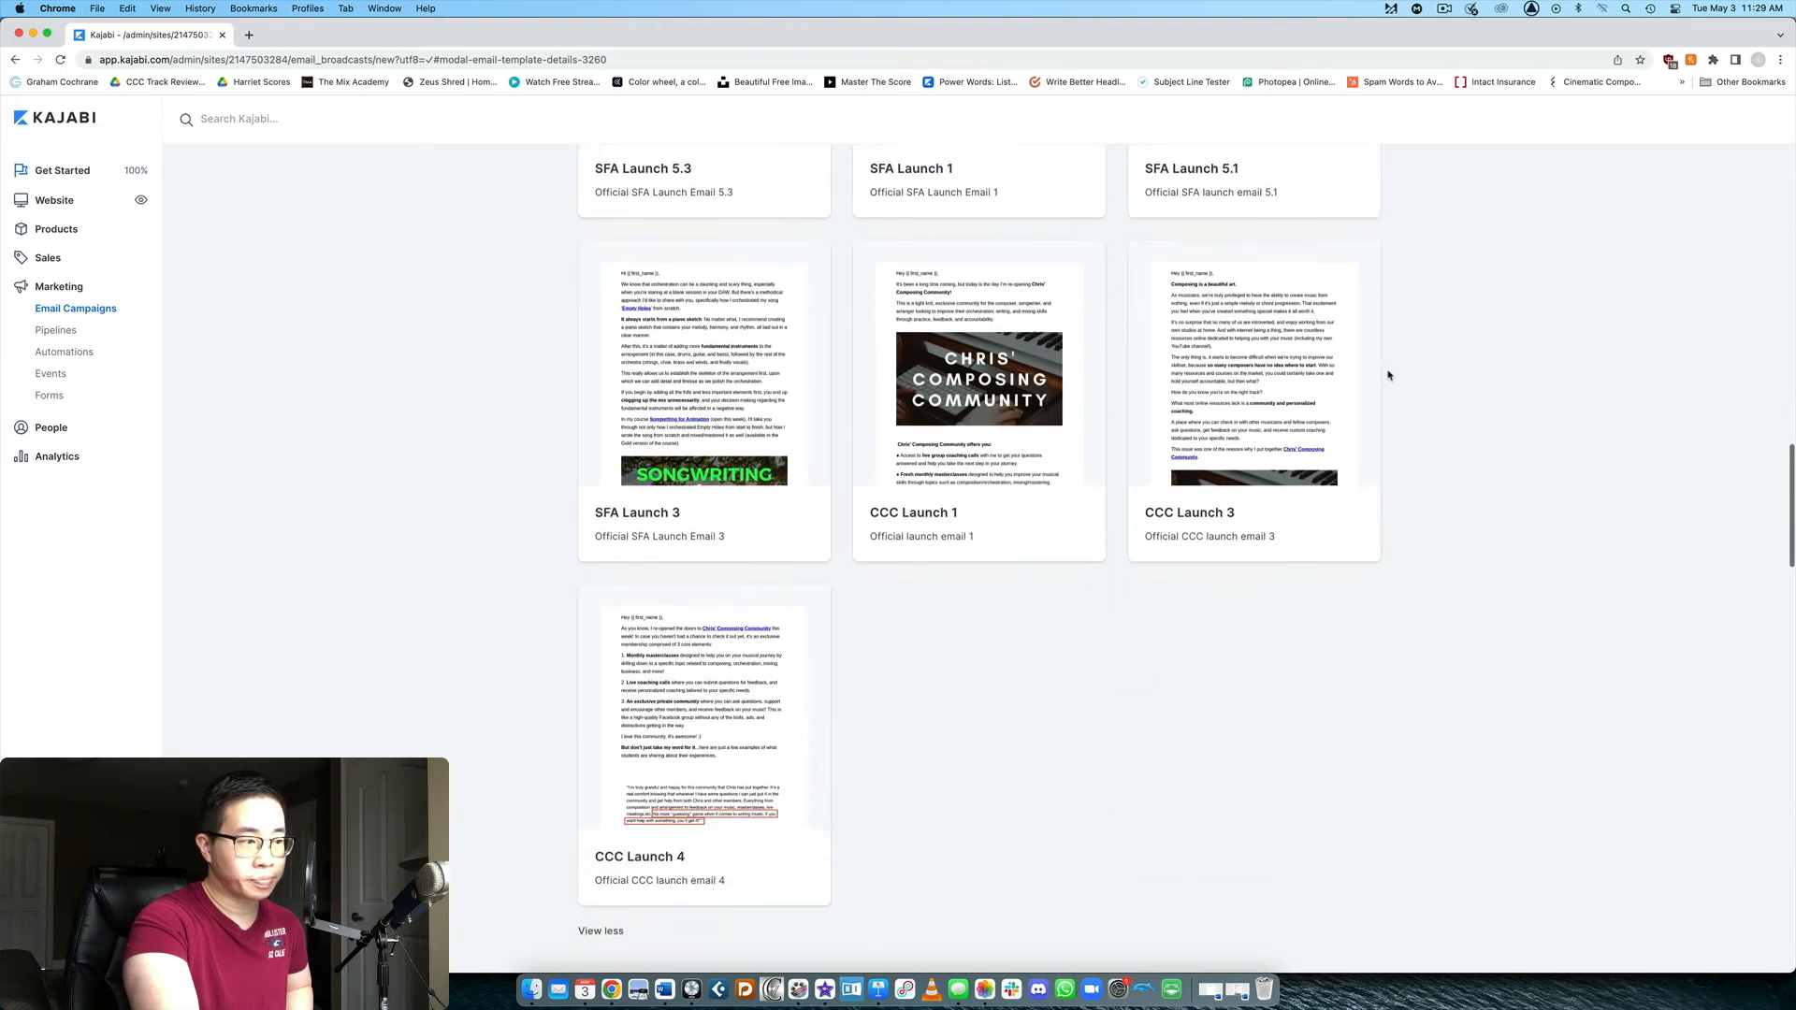
scroll(1388, 375, "up", 10)
scroll(1388, 375, "up", 10)
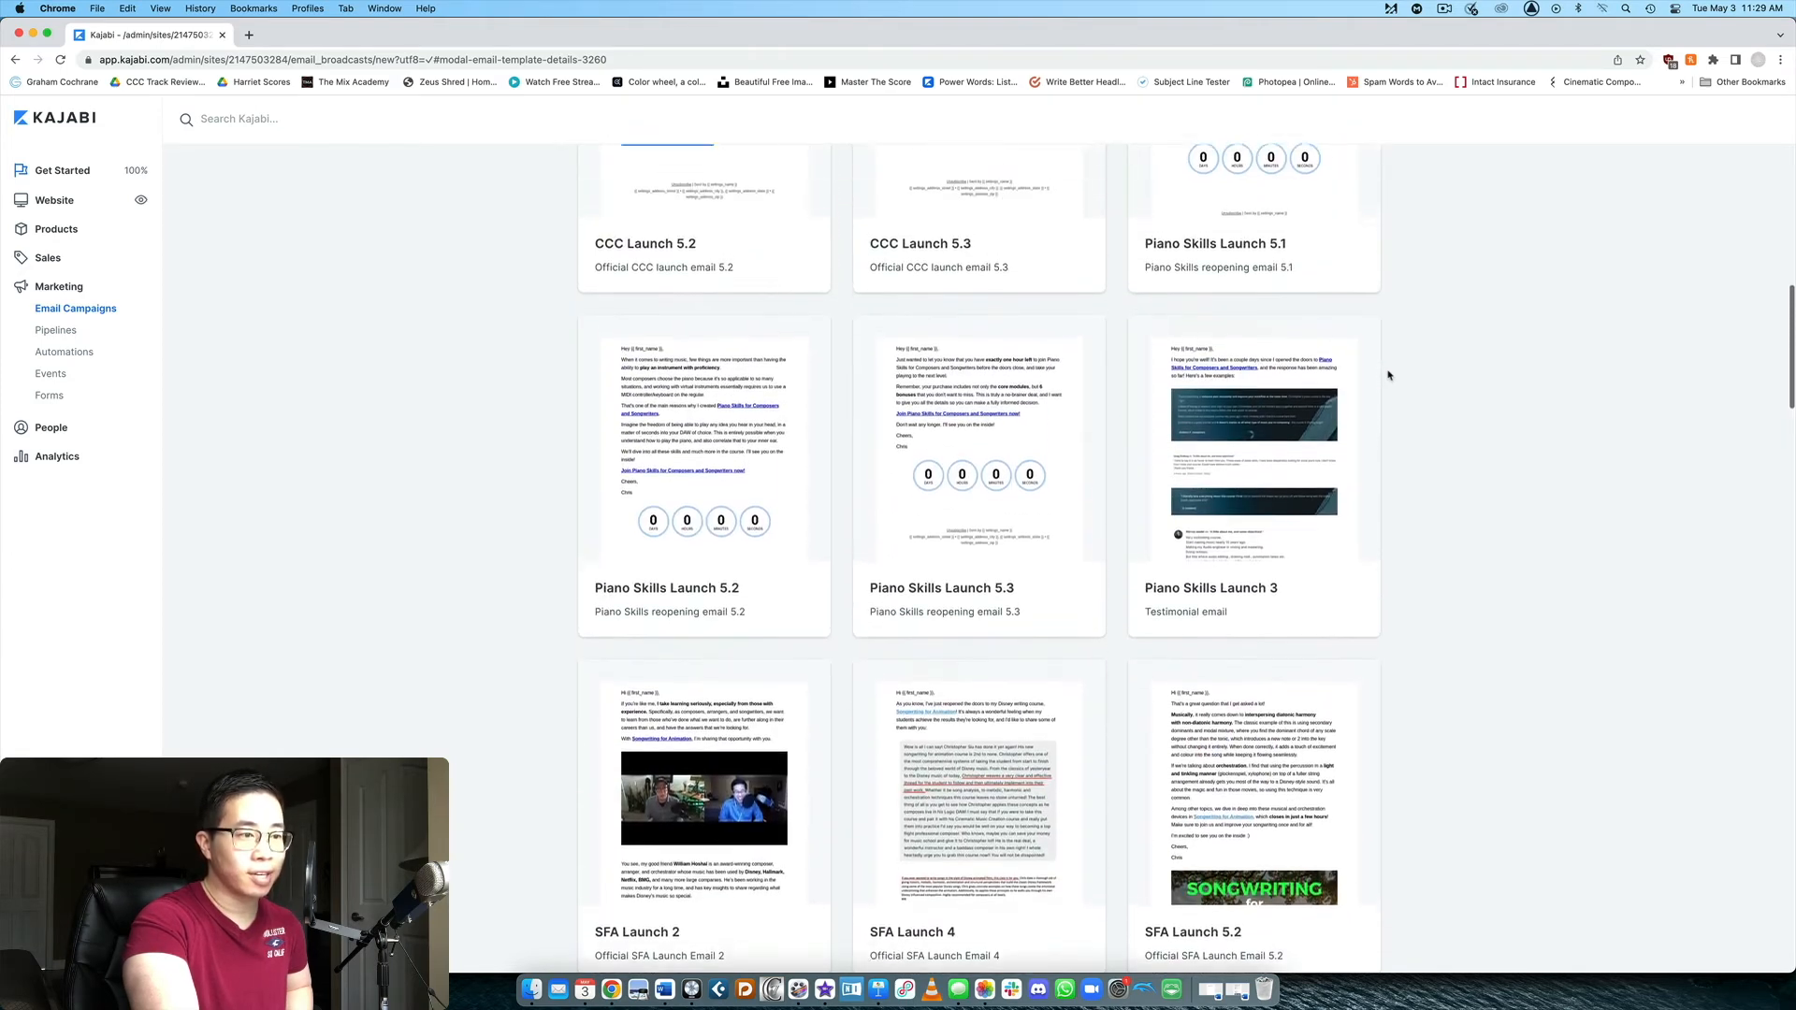
scroll(1393, 377, "up", 5)
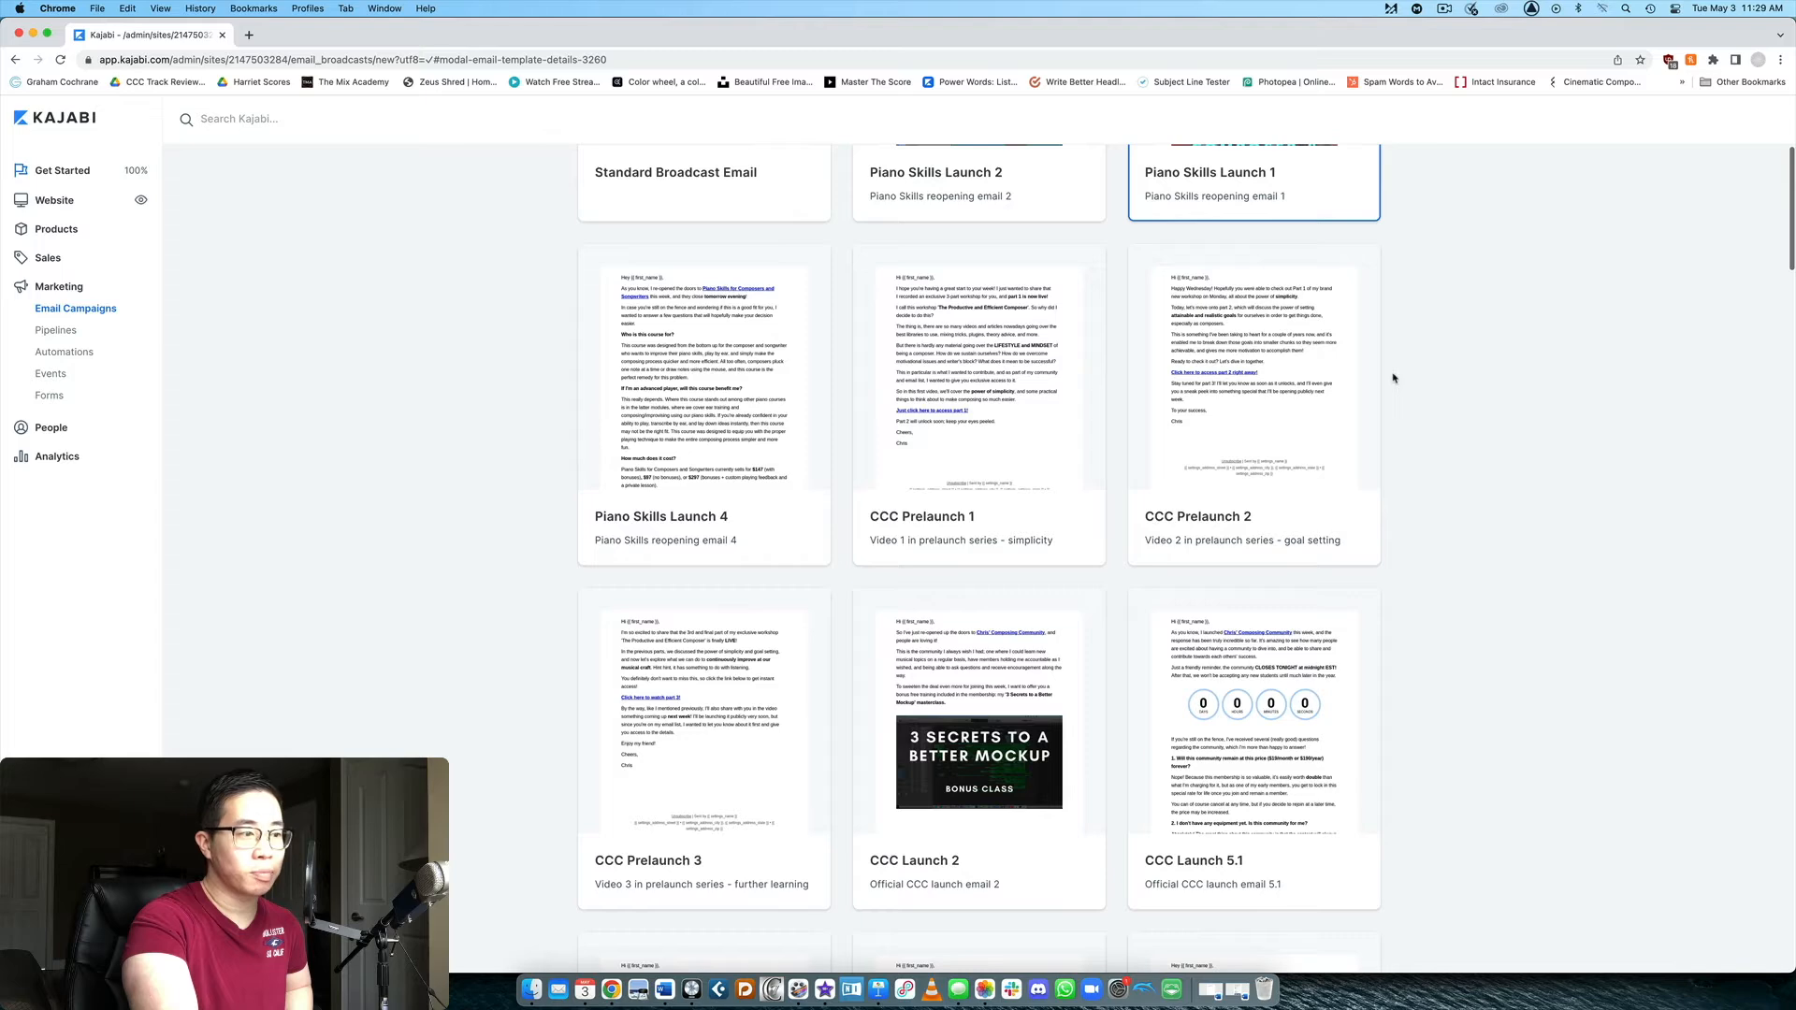
scroll(1393, 377, "up", 3)
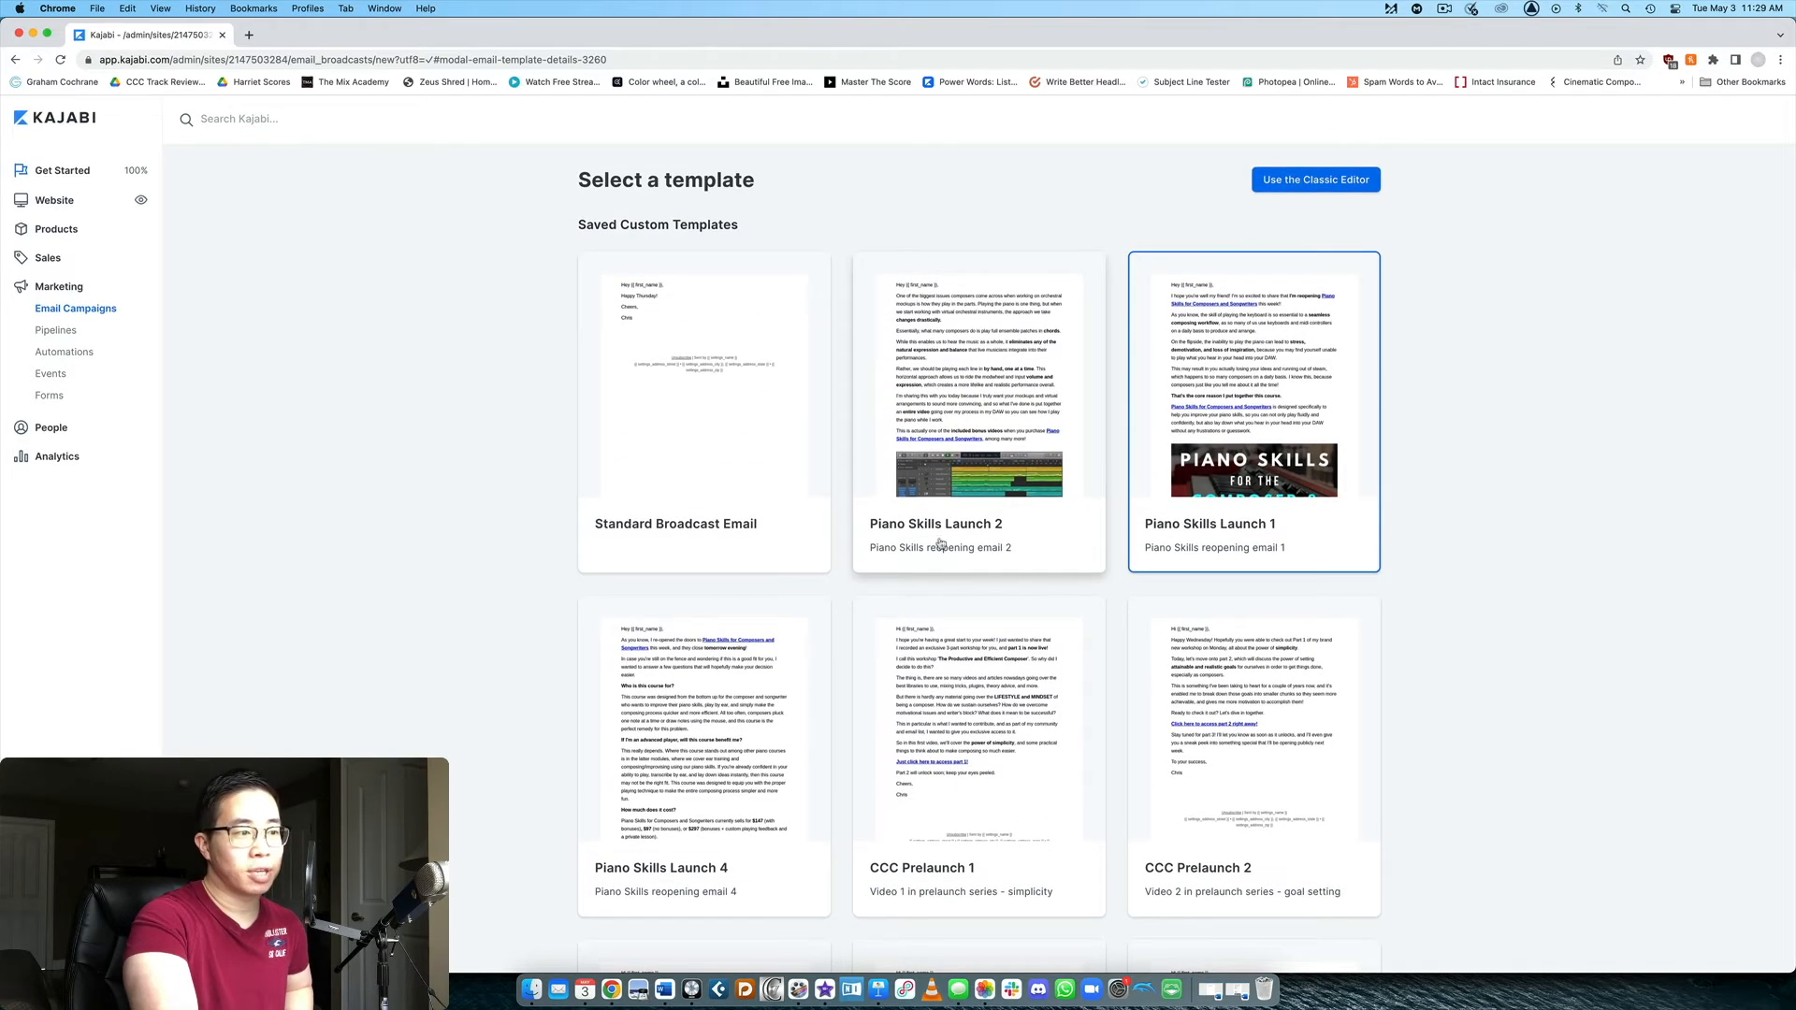
scroll(991, 526, "down", 8)
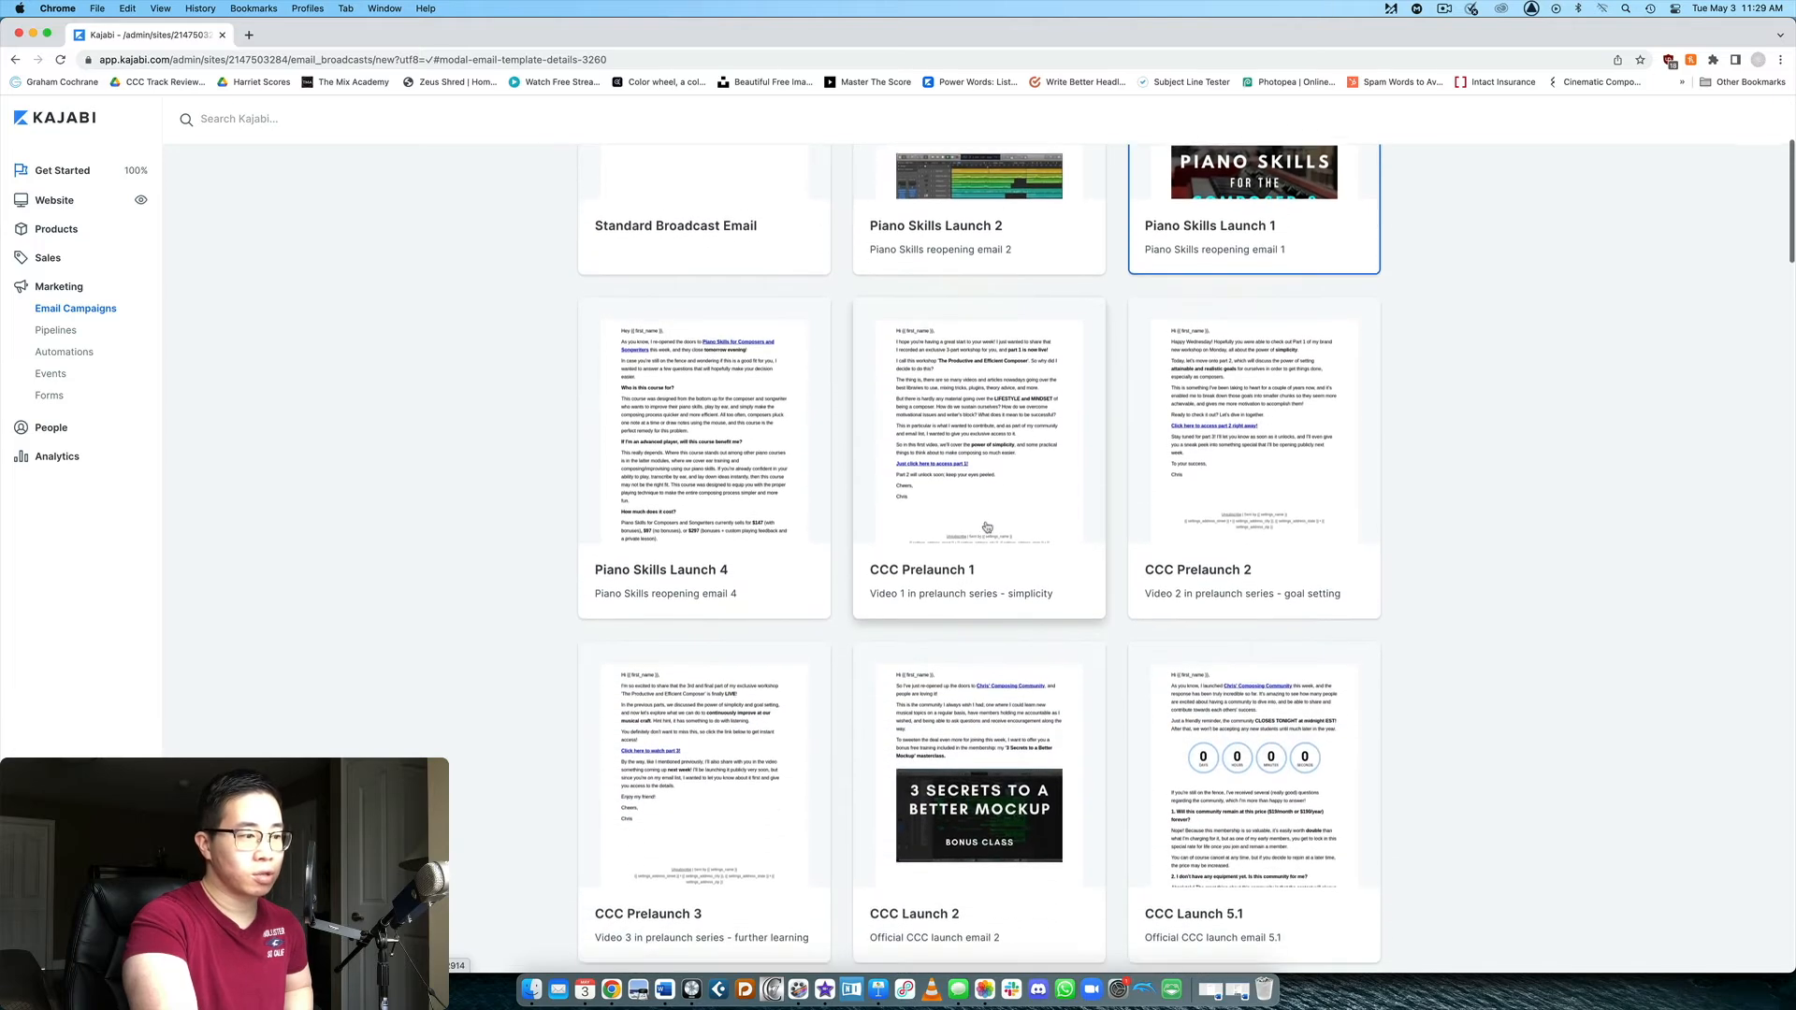
scroll(1355, 675, "down", 5)
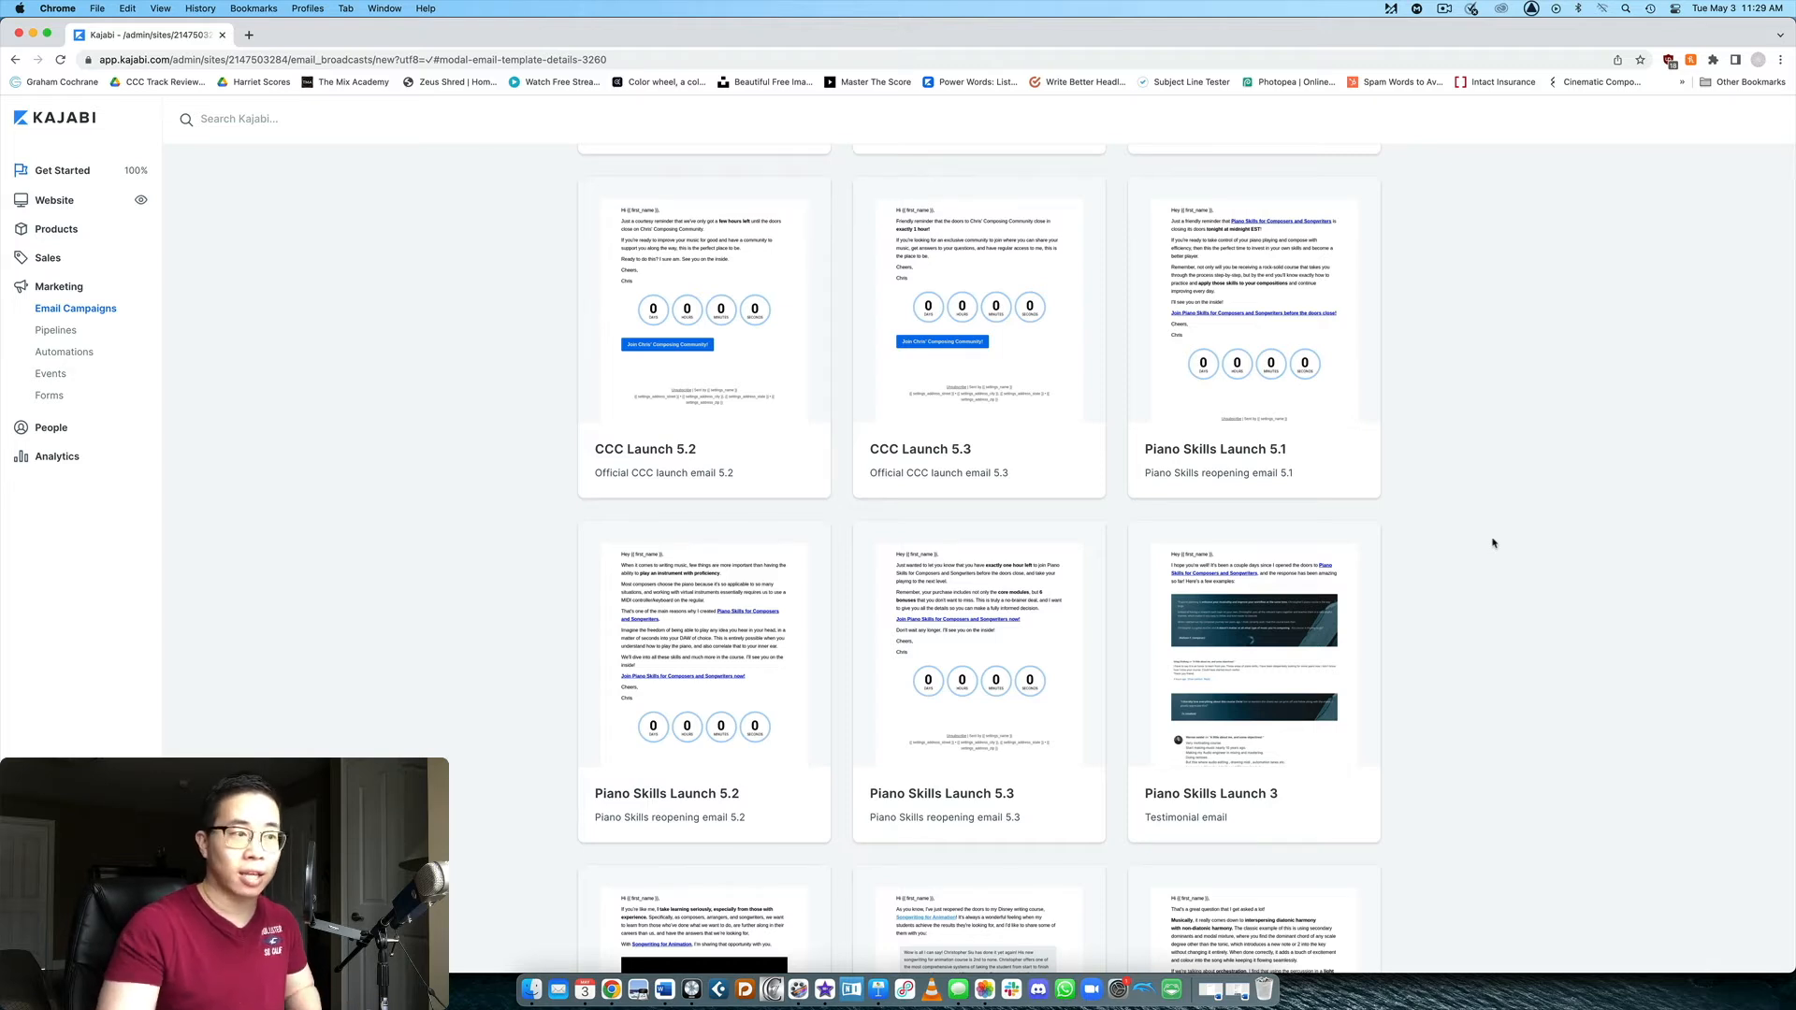
scroll(1493, 543, "up", 2)
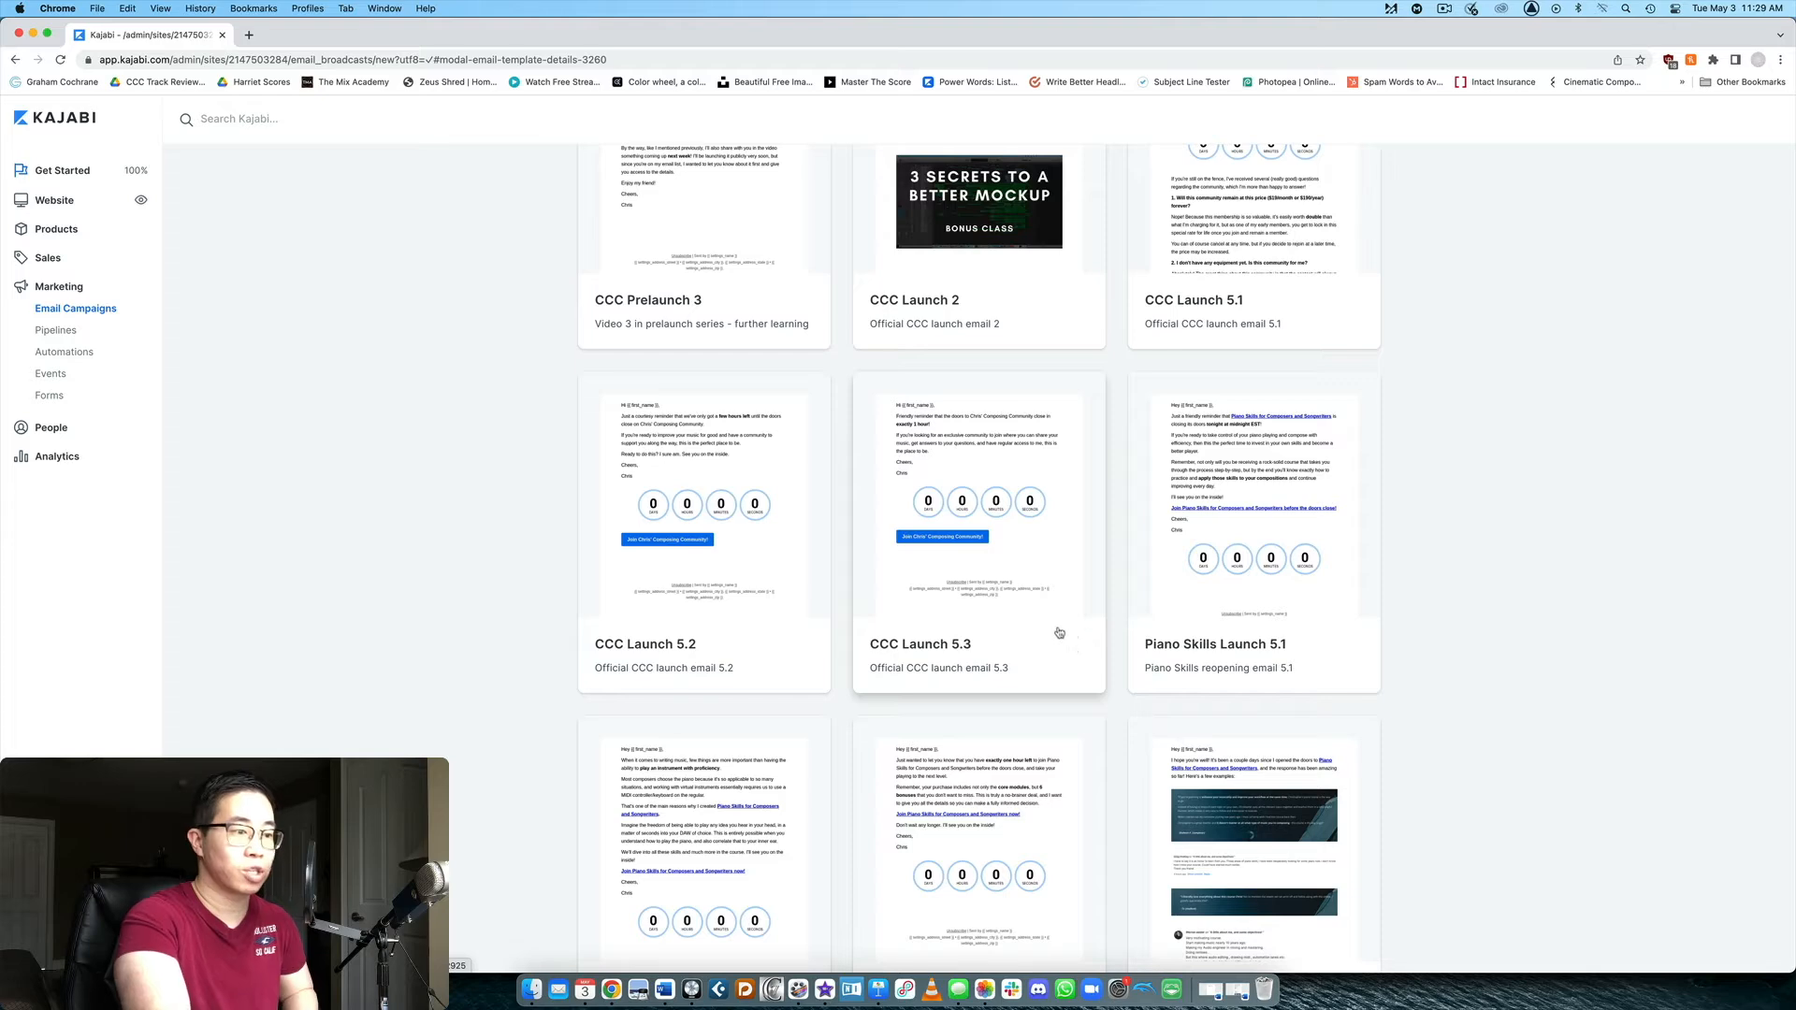
scroll(1522, 546, "up", 3)
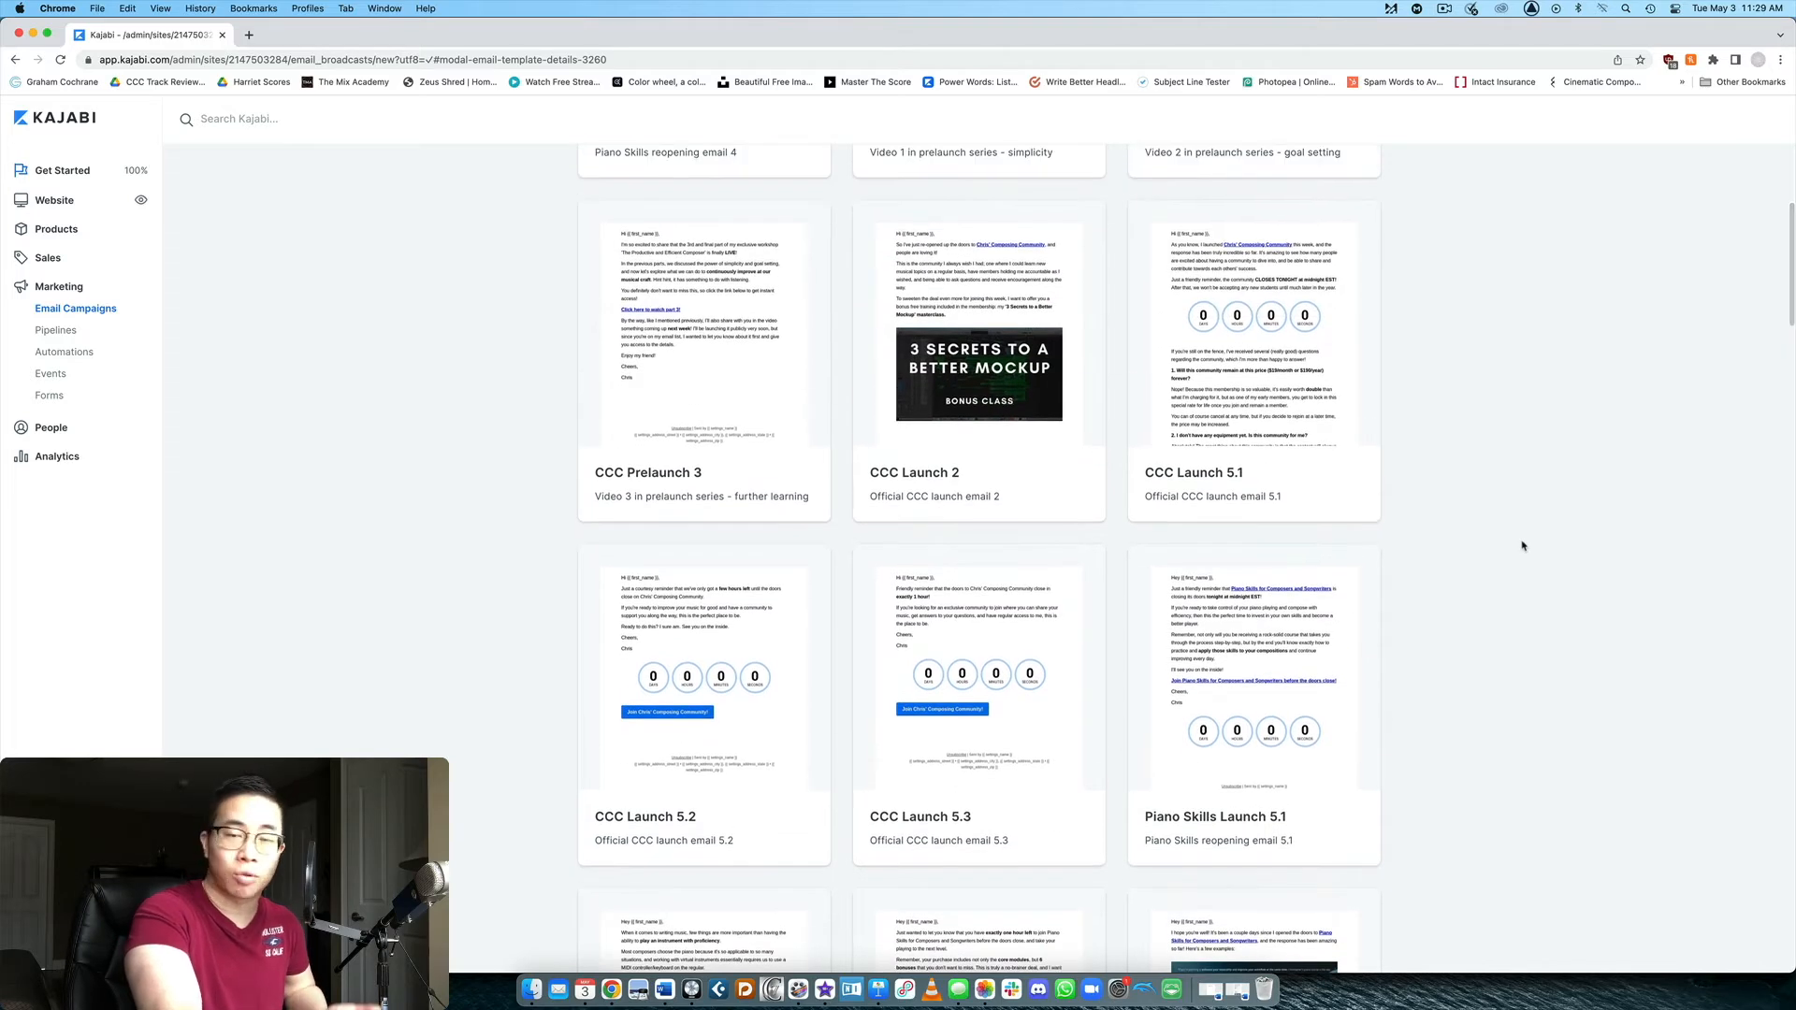
scroll(1522, 546, "up", 6)
scroll(1521, 547, "up", 7)
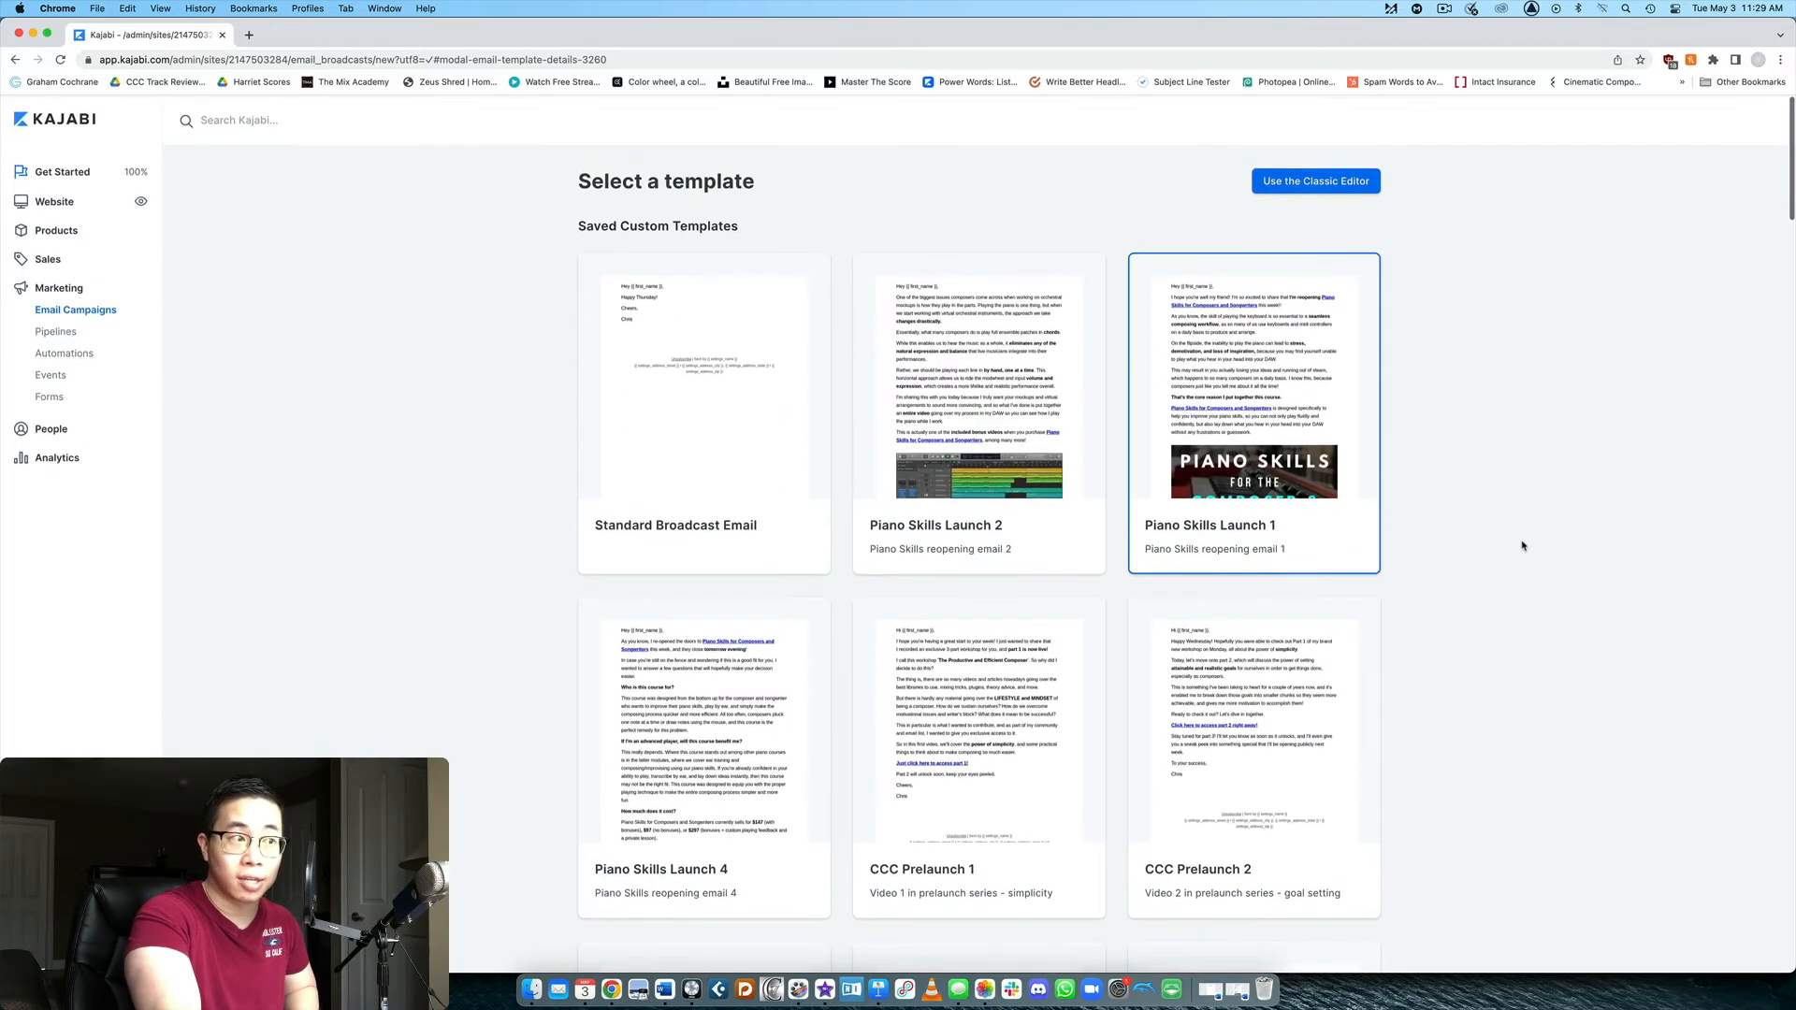
- Leave the broadcast template selection and create an email sequence titled "Business funnel"
left_click(69, 314)
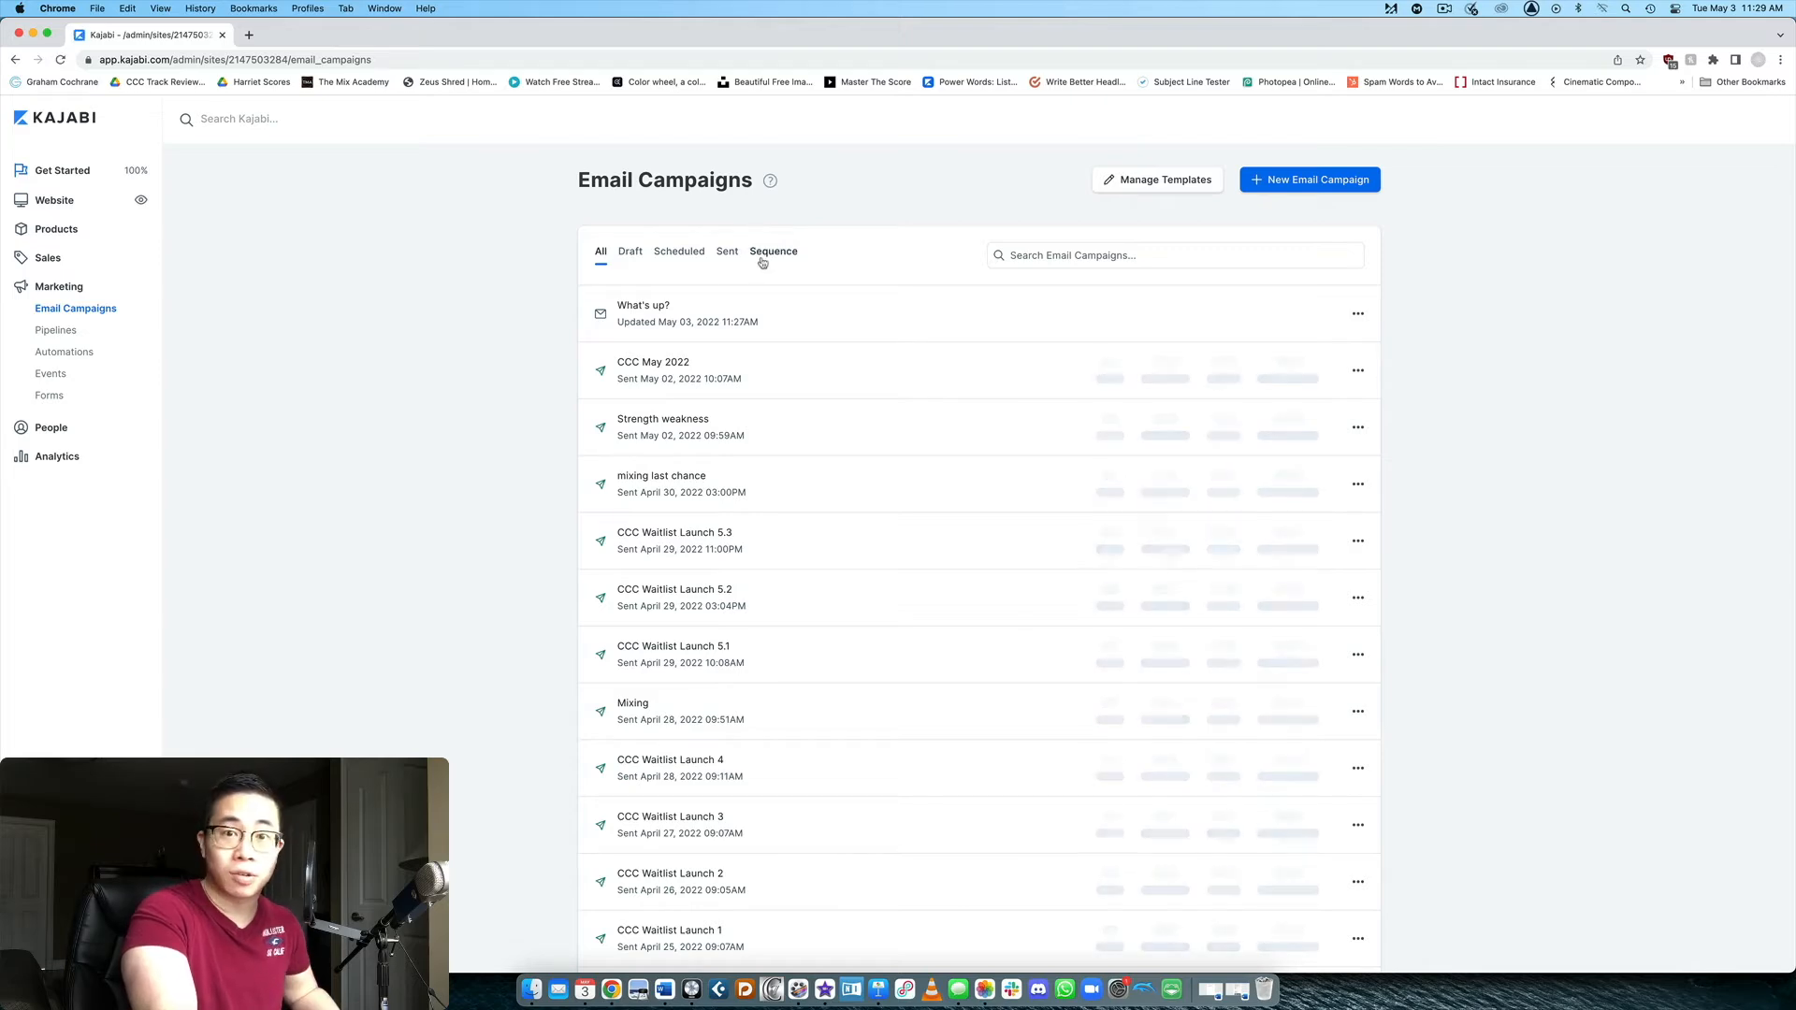
left_click(1314, 180)
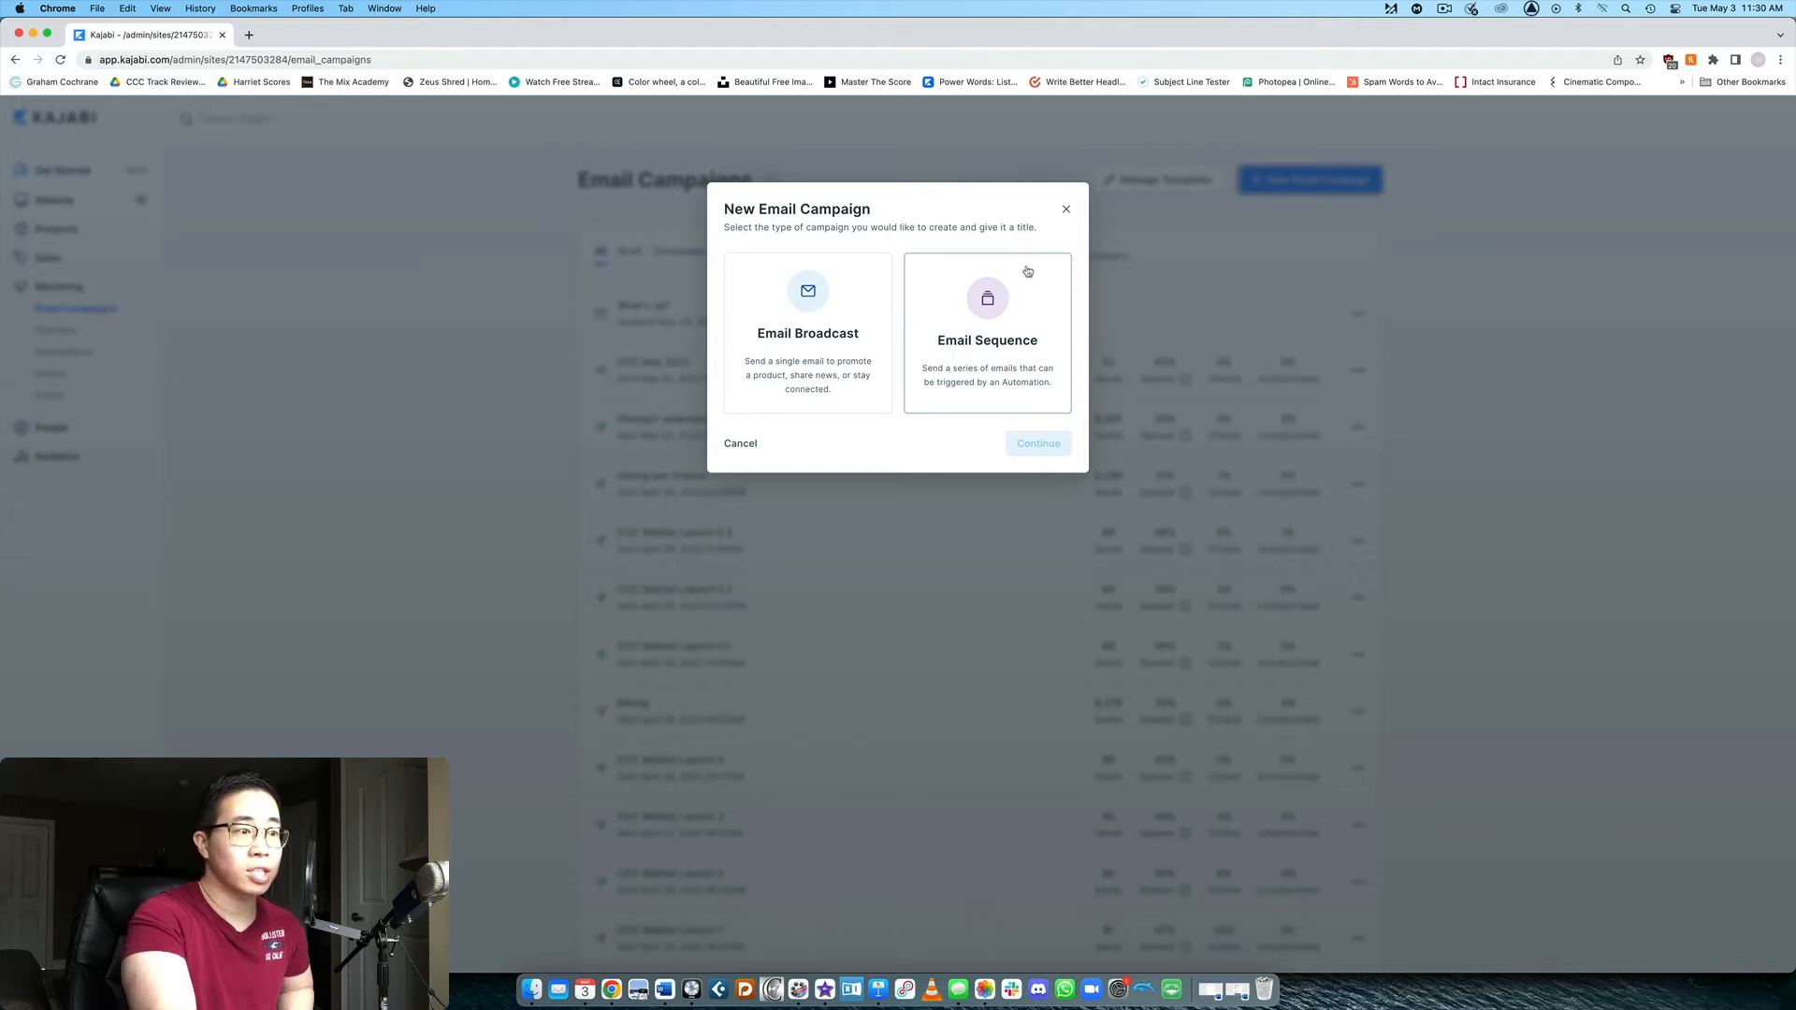
left_click(1017, 348)
left_click(962, 444)
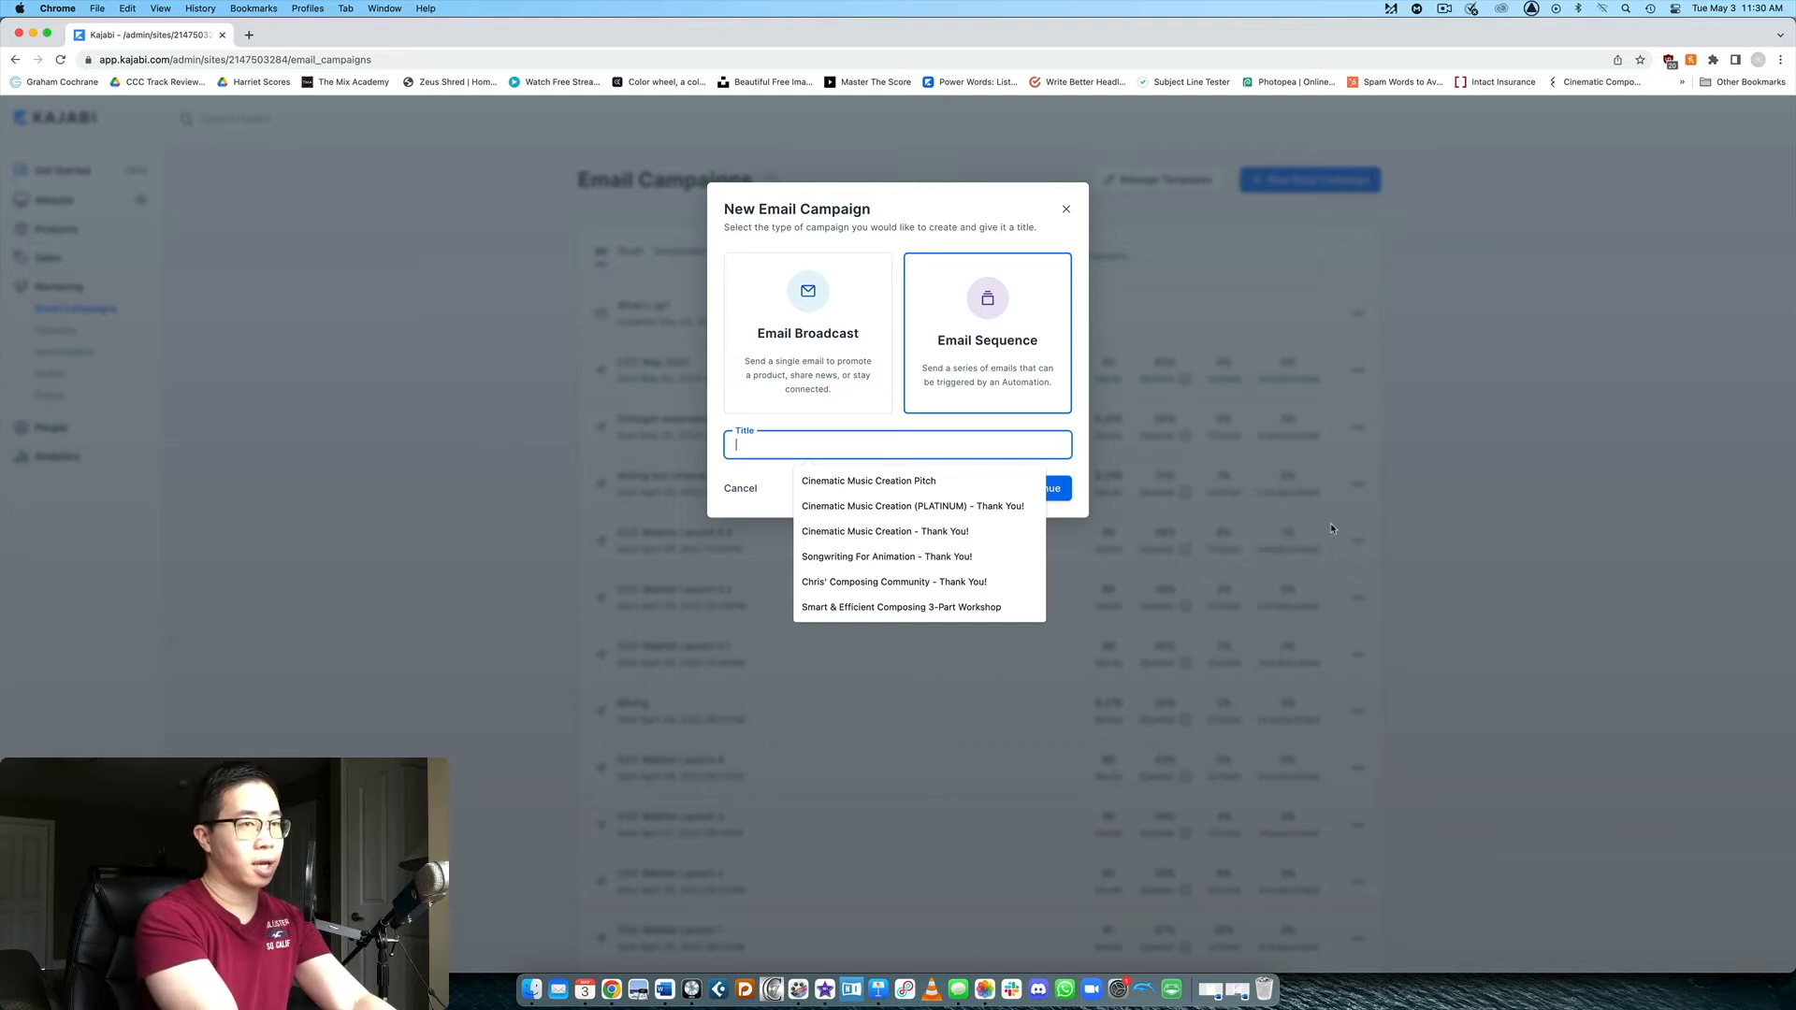
type("Business funnel")
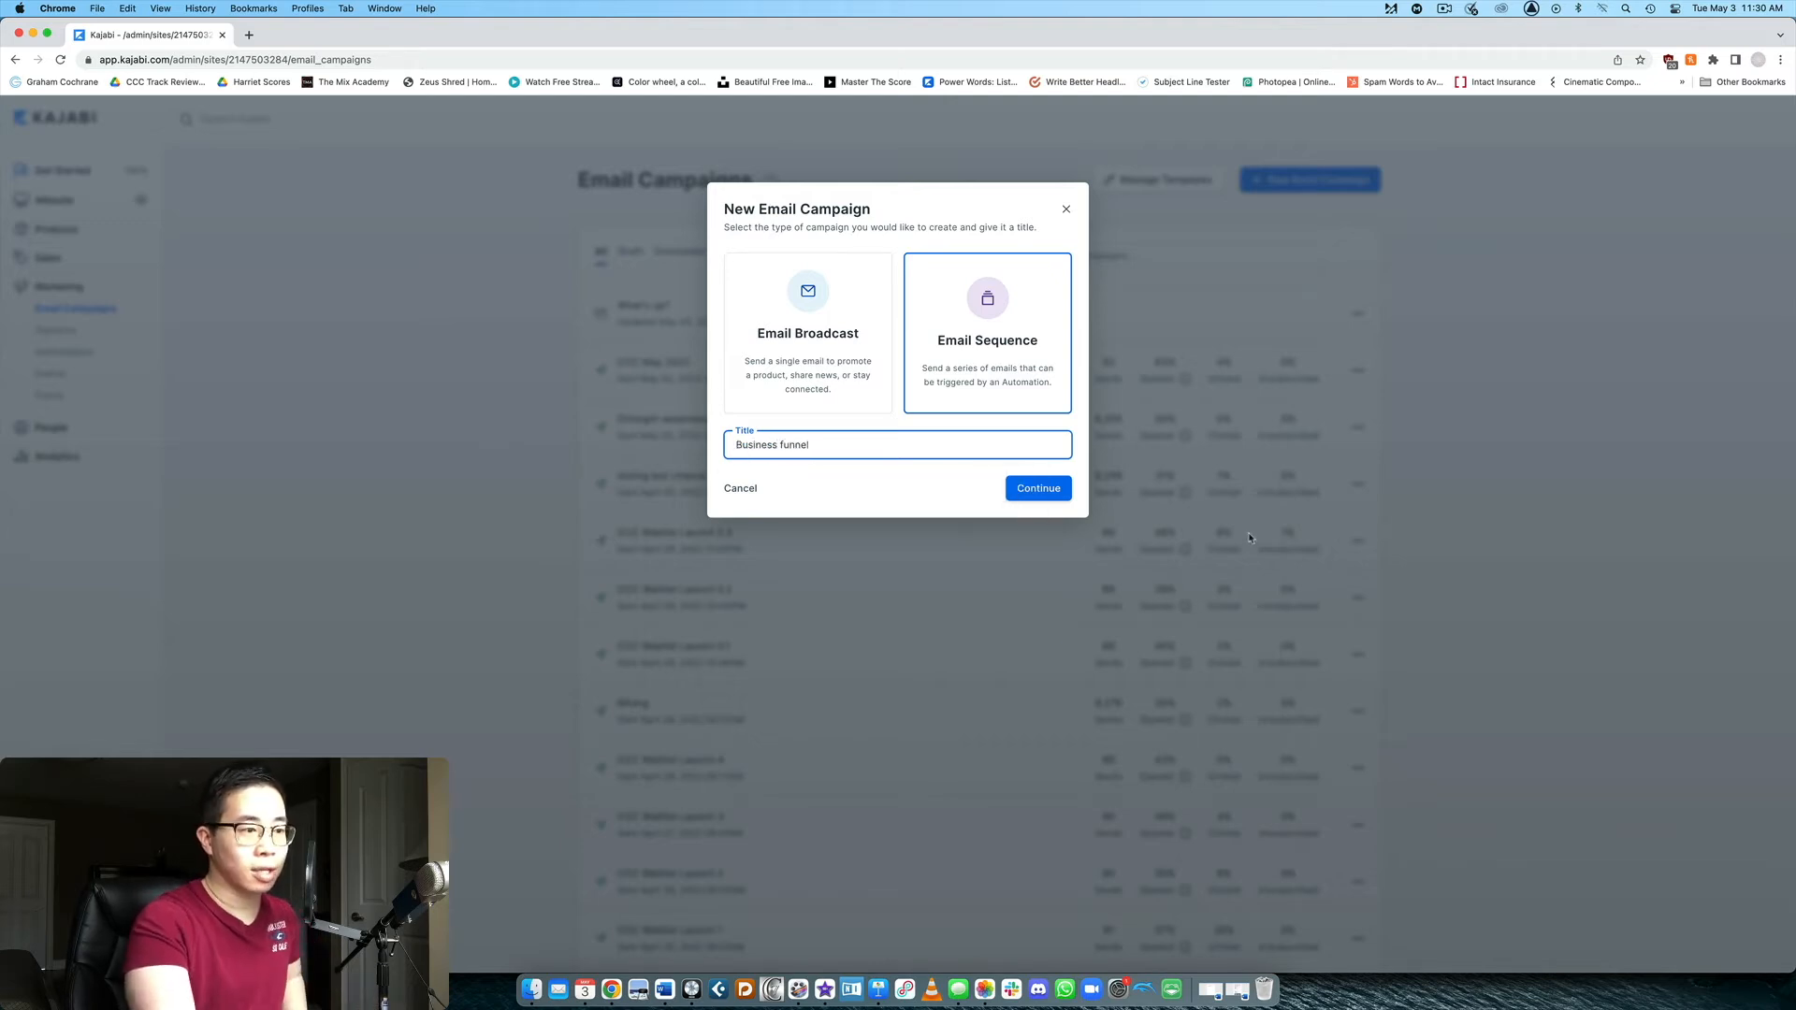
left_click(1038, 487)
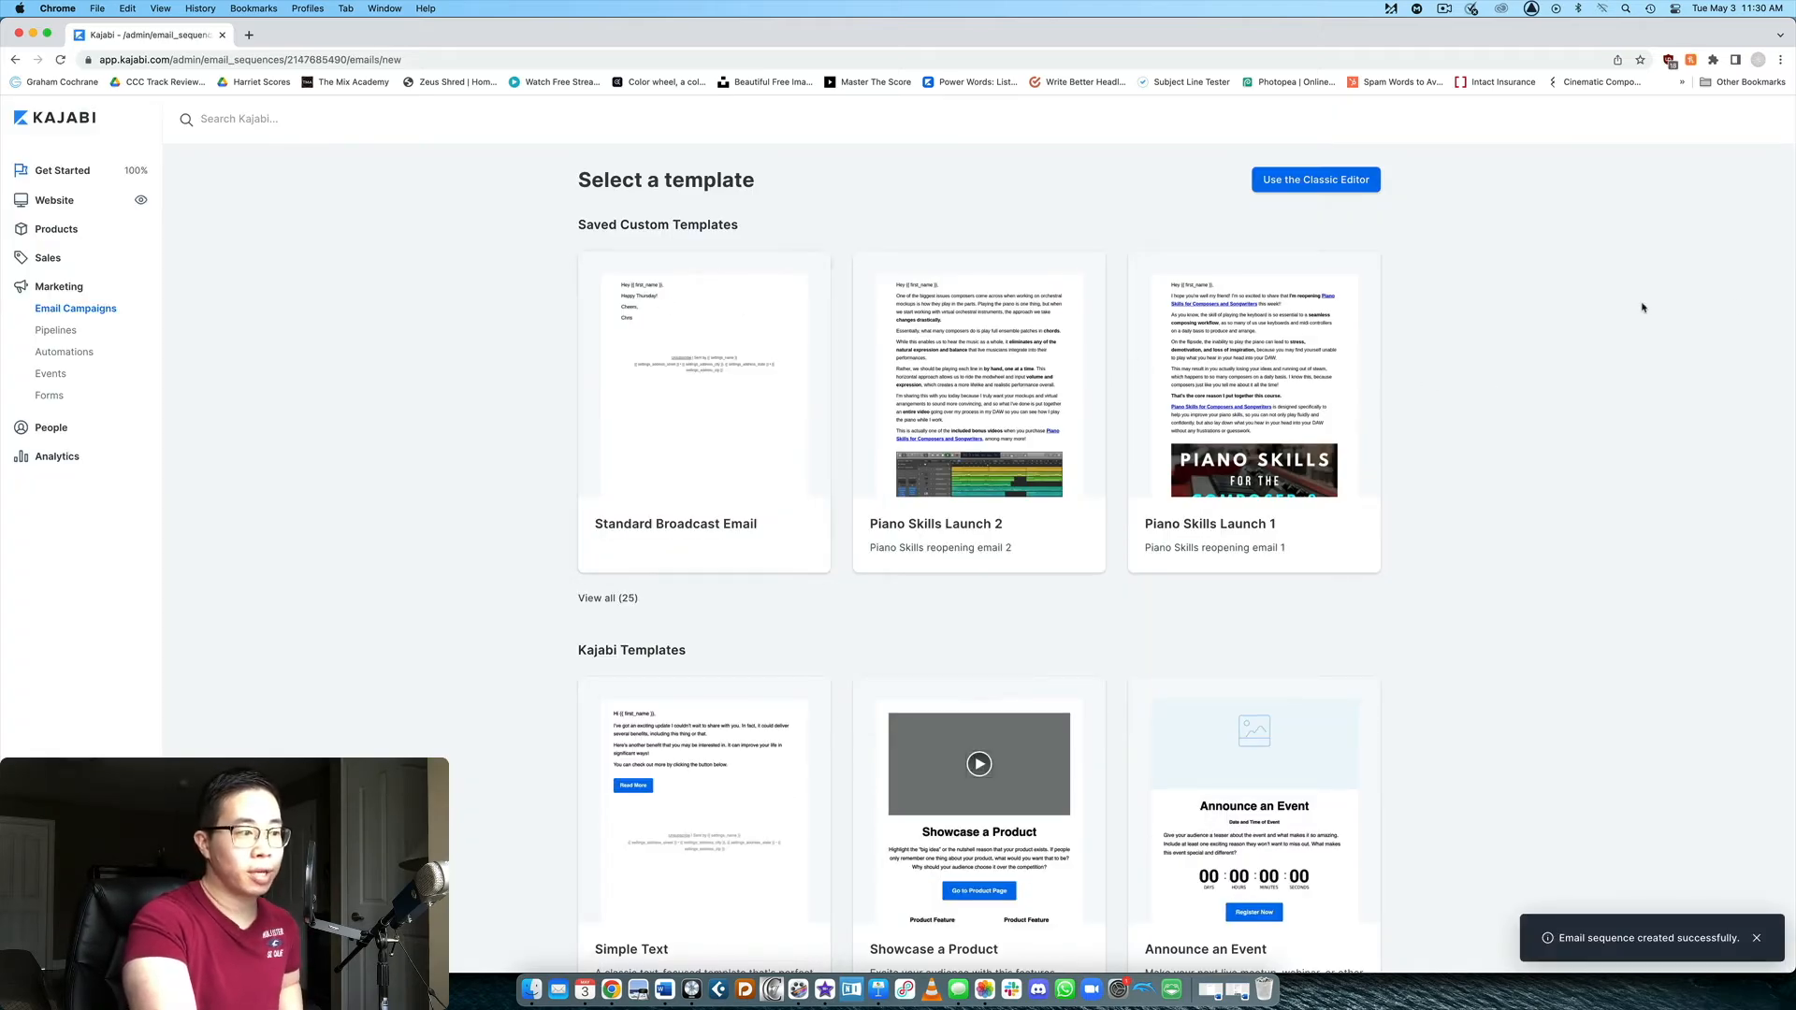
- Create the sequence's first email from the Standard Broadcast Email template with the title "what's up"
scroll(513, 361, "down", 5)
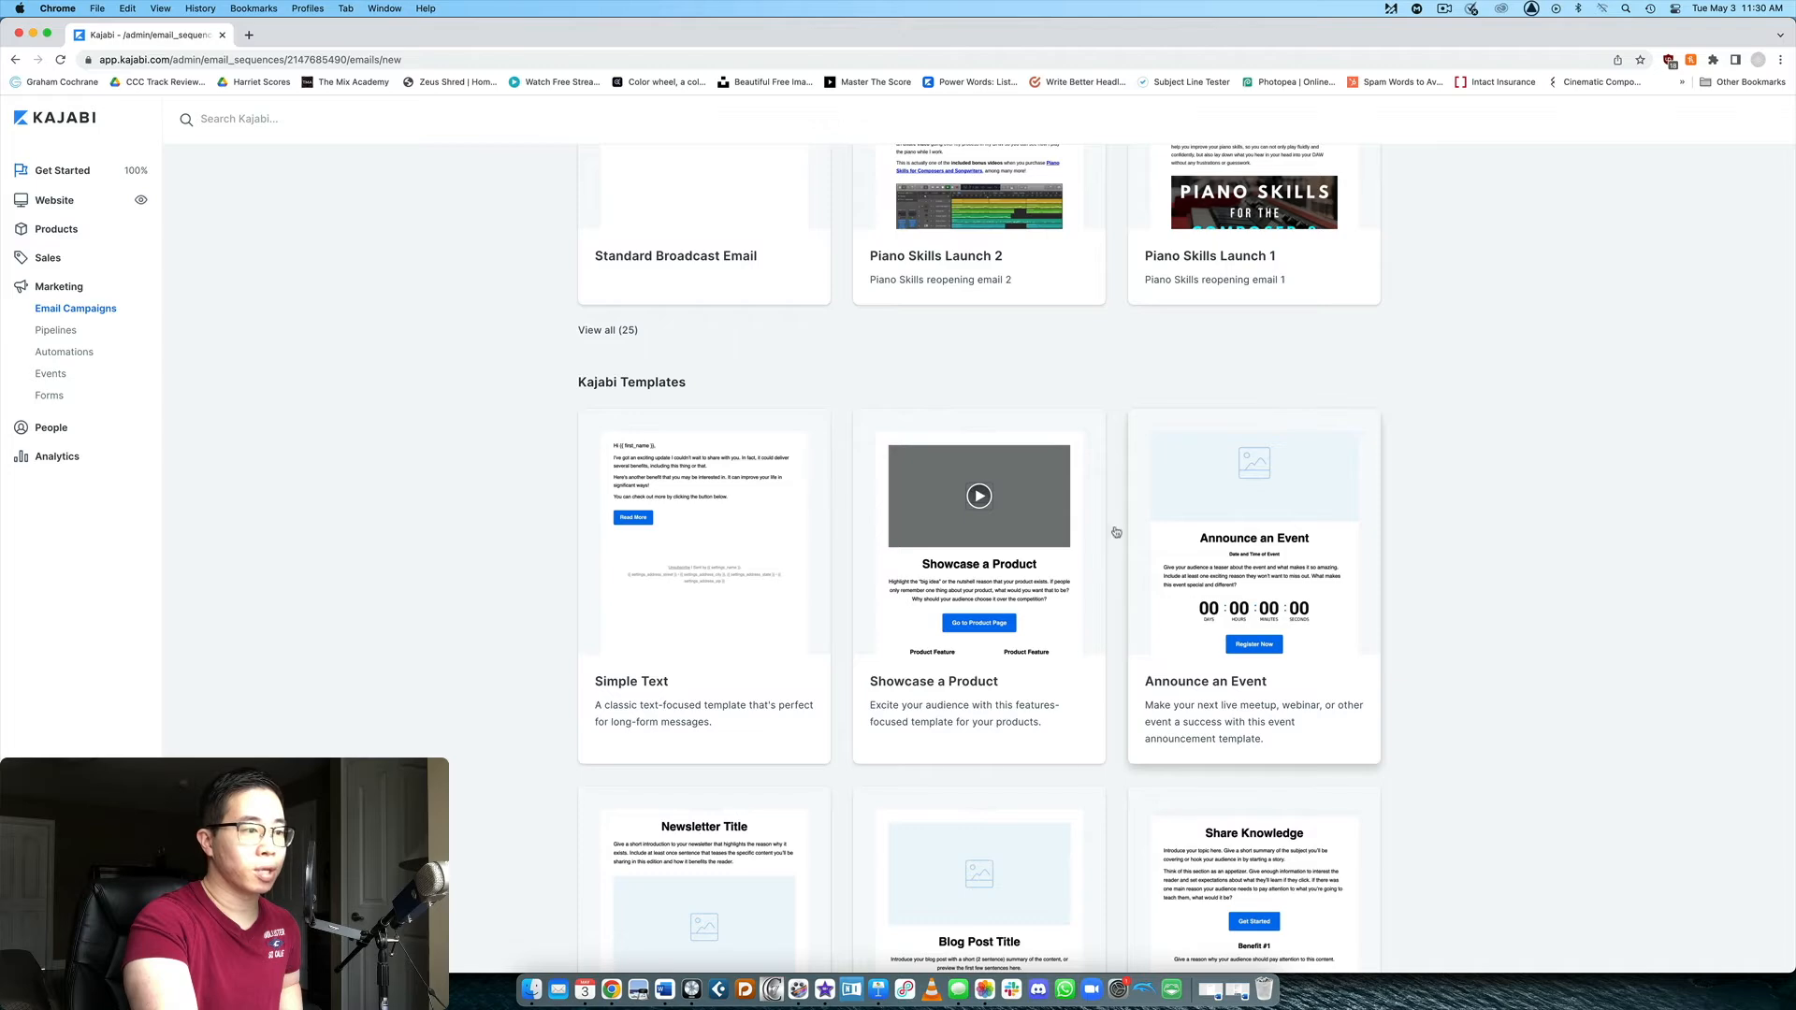
scroll(1148, 595, "down", 4)
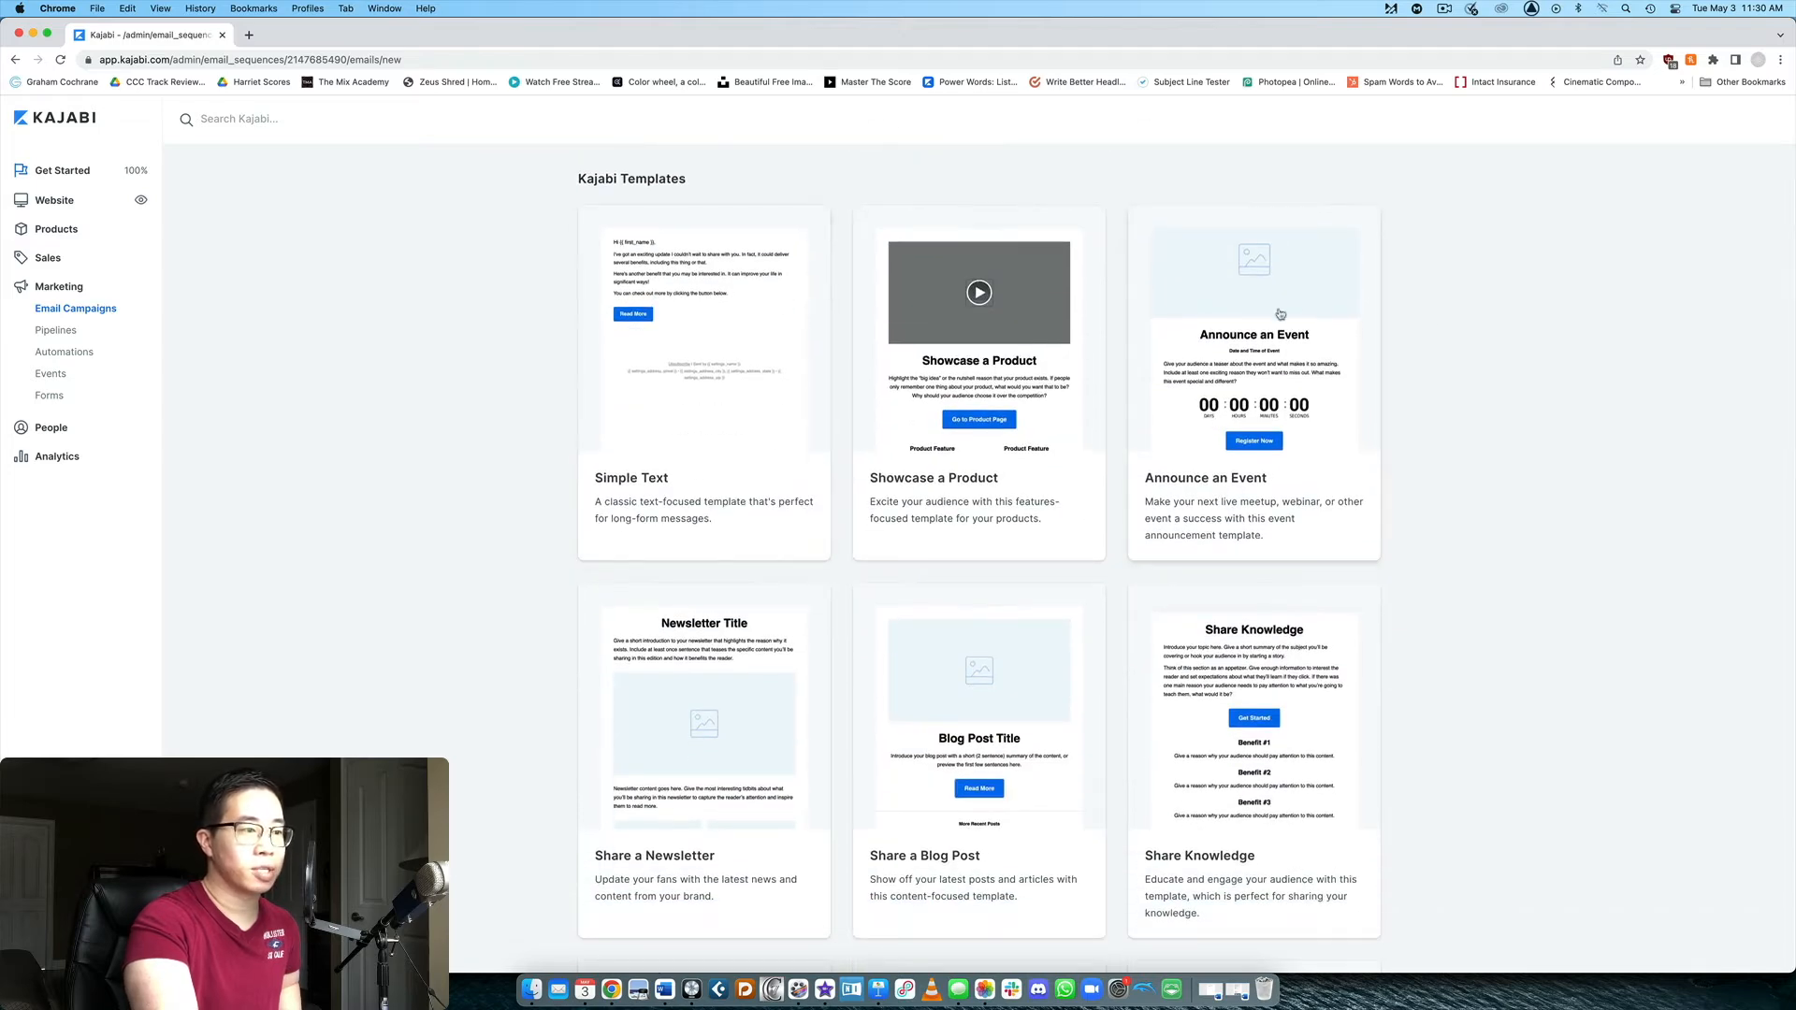
scroll(1455, 328, "up", 7)
left_click(684, 262)
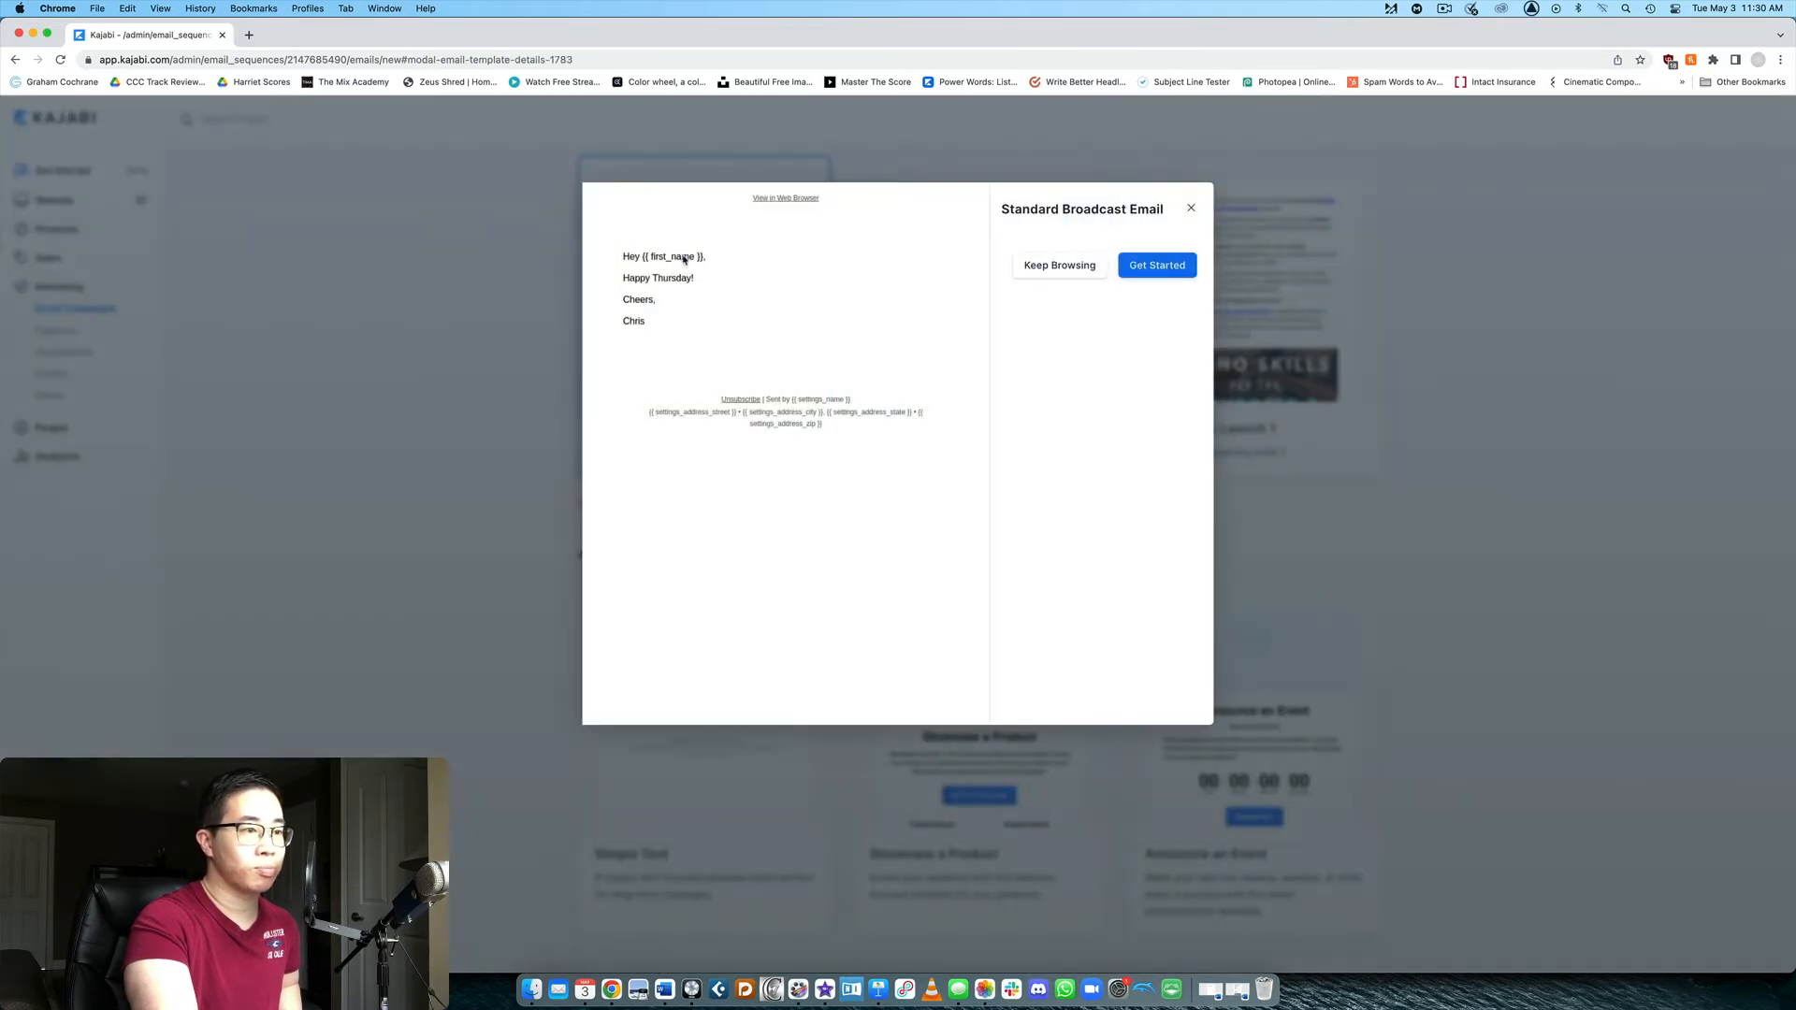
left_click(1156, 265)
left_click(1126, 270)
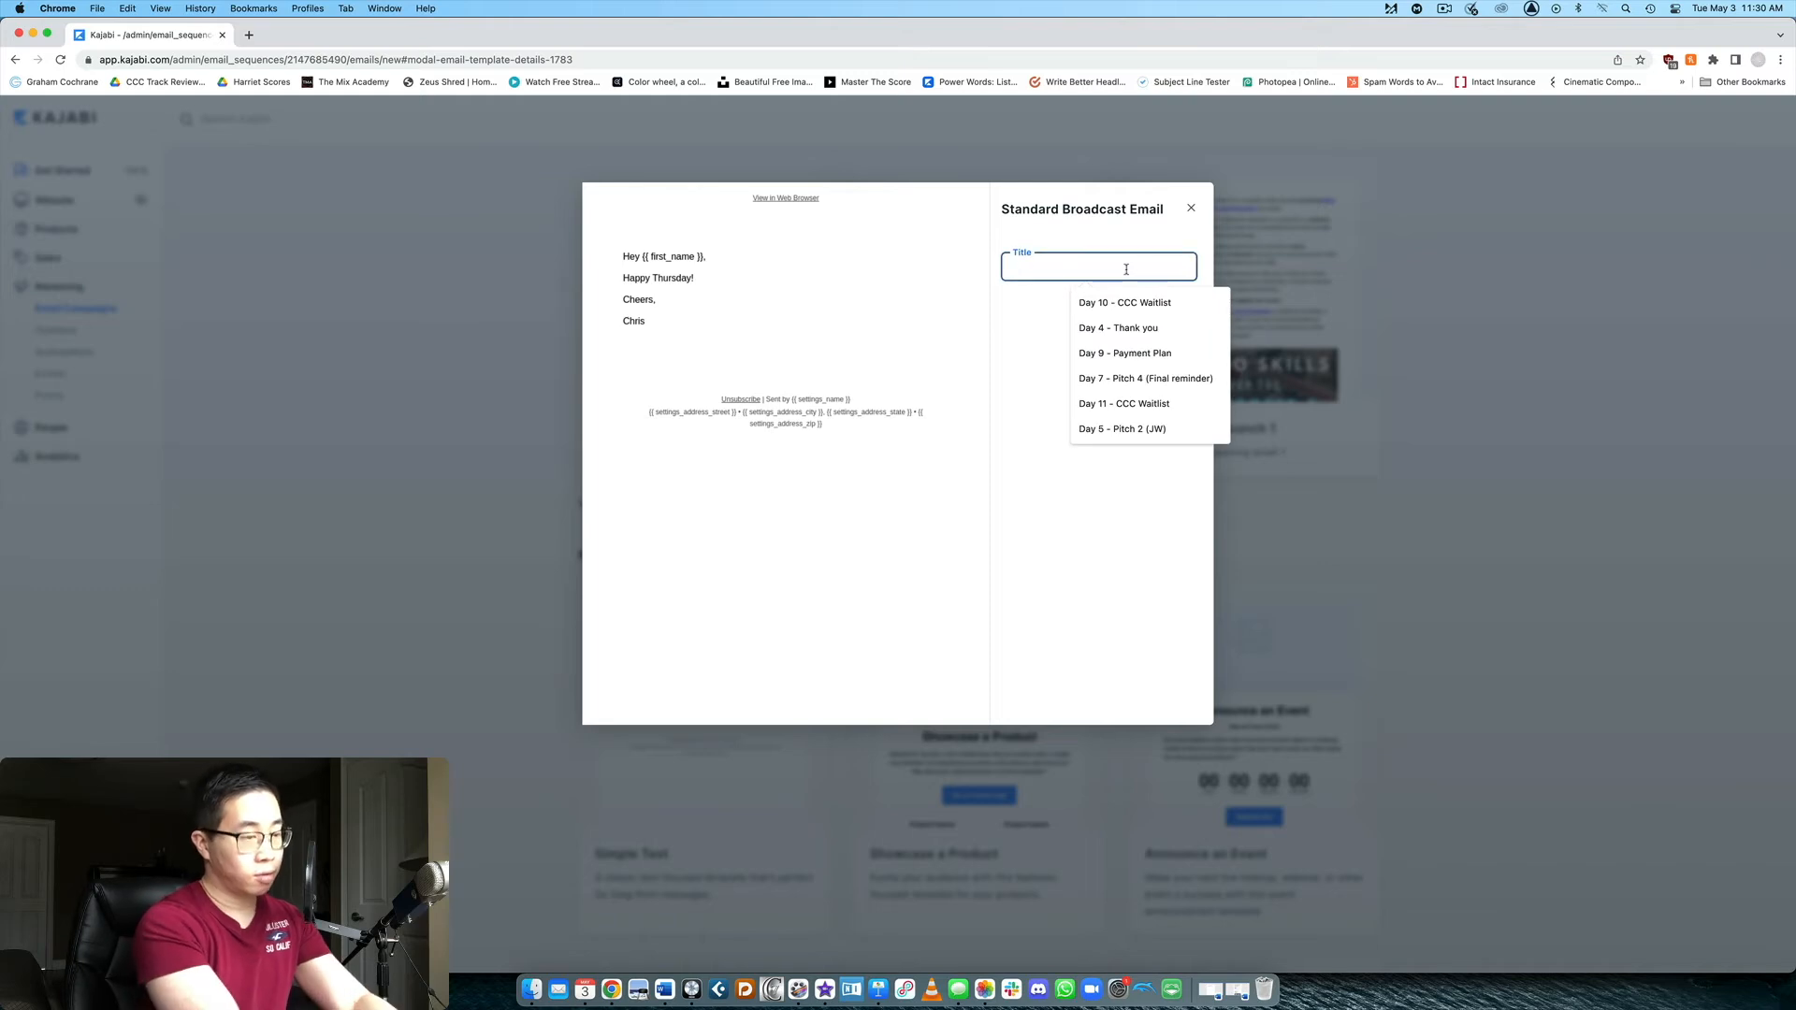
type("what's up")
left_click(1177, 313)
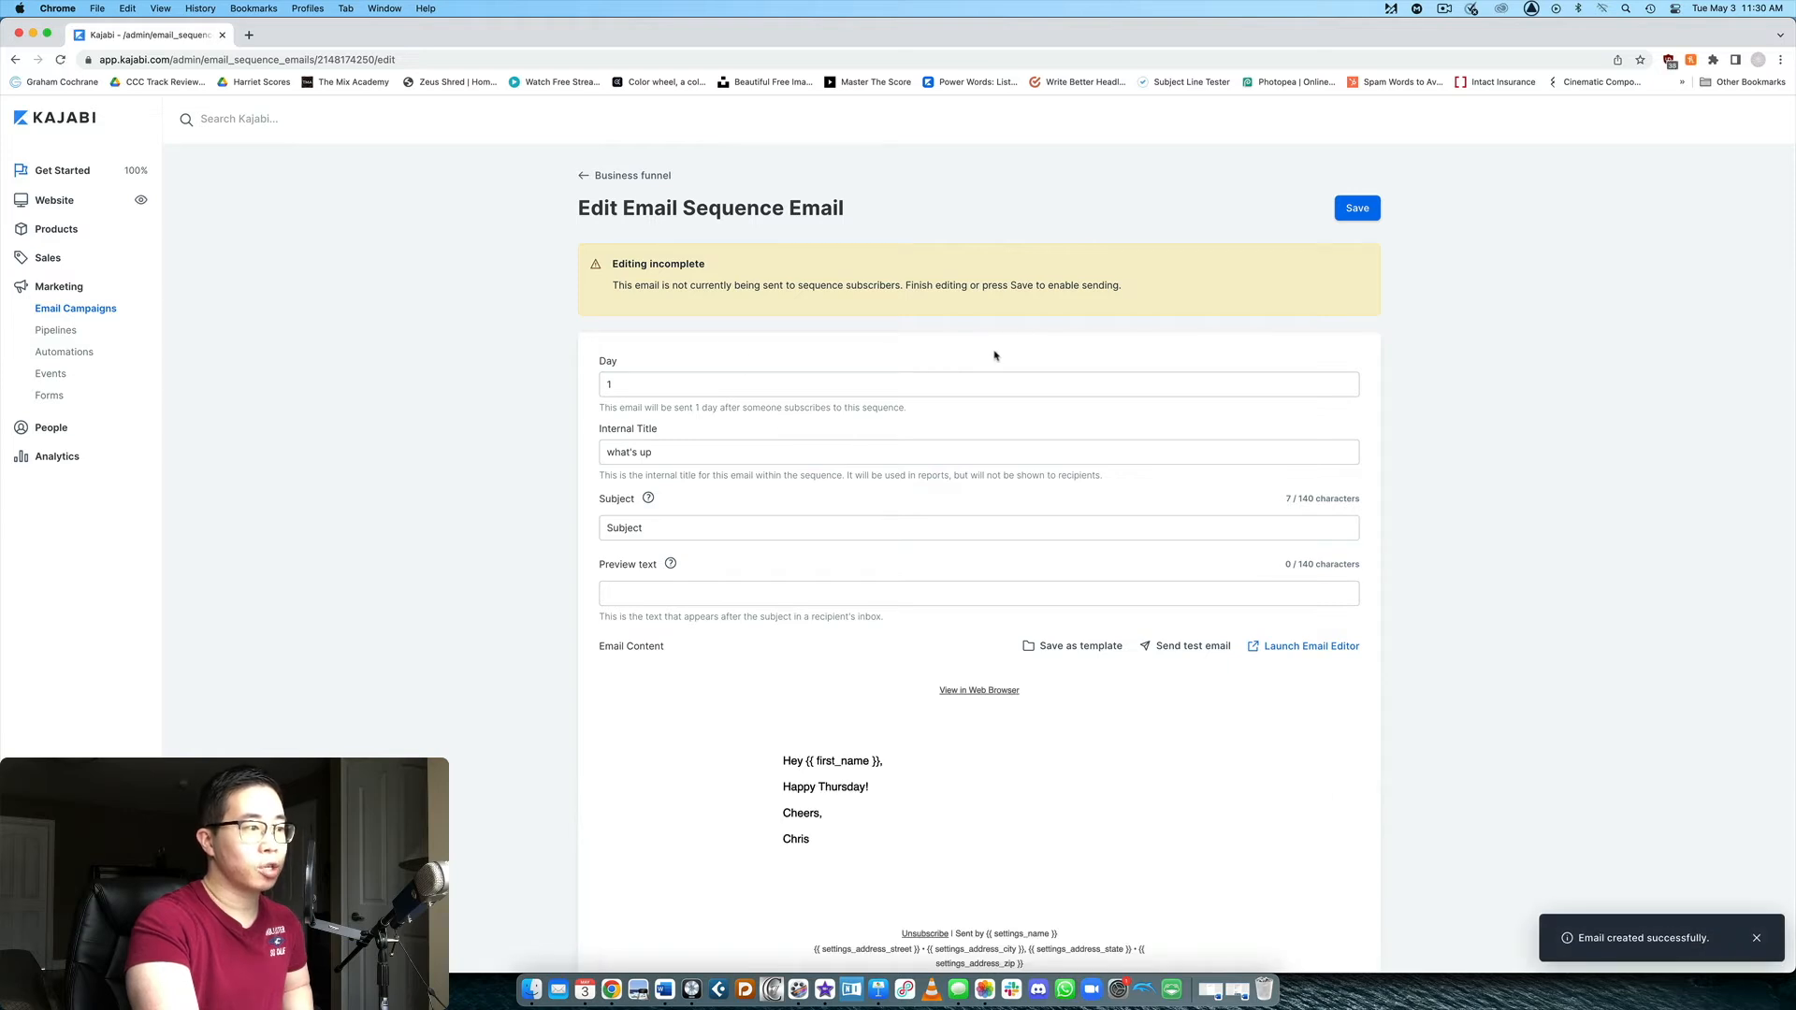
- Review and save the "what's up" email, and return to the Business funnel sequence
scroll(995, 358, "down", 3)
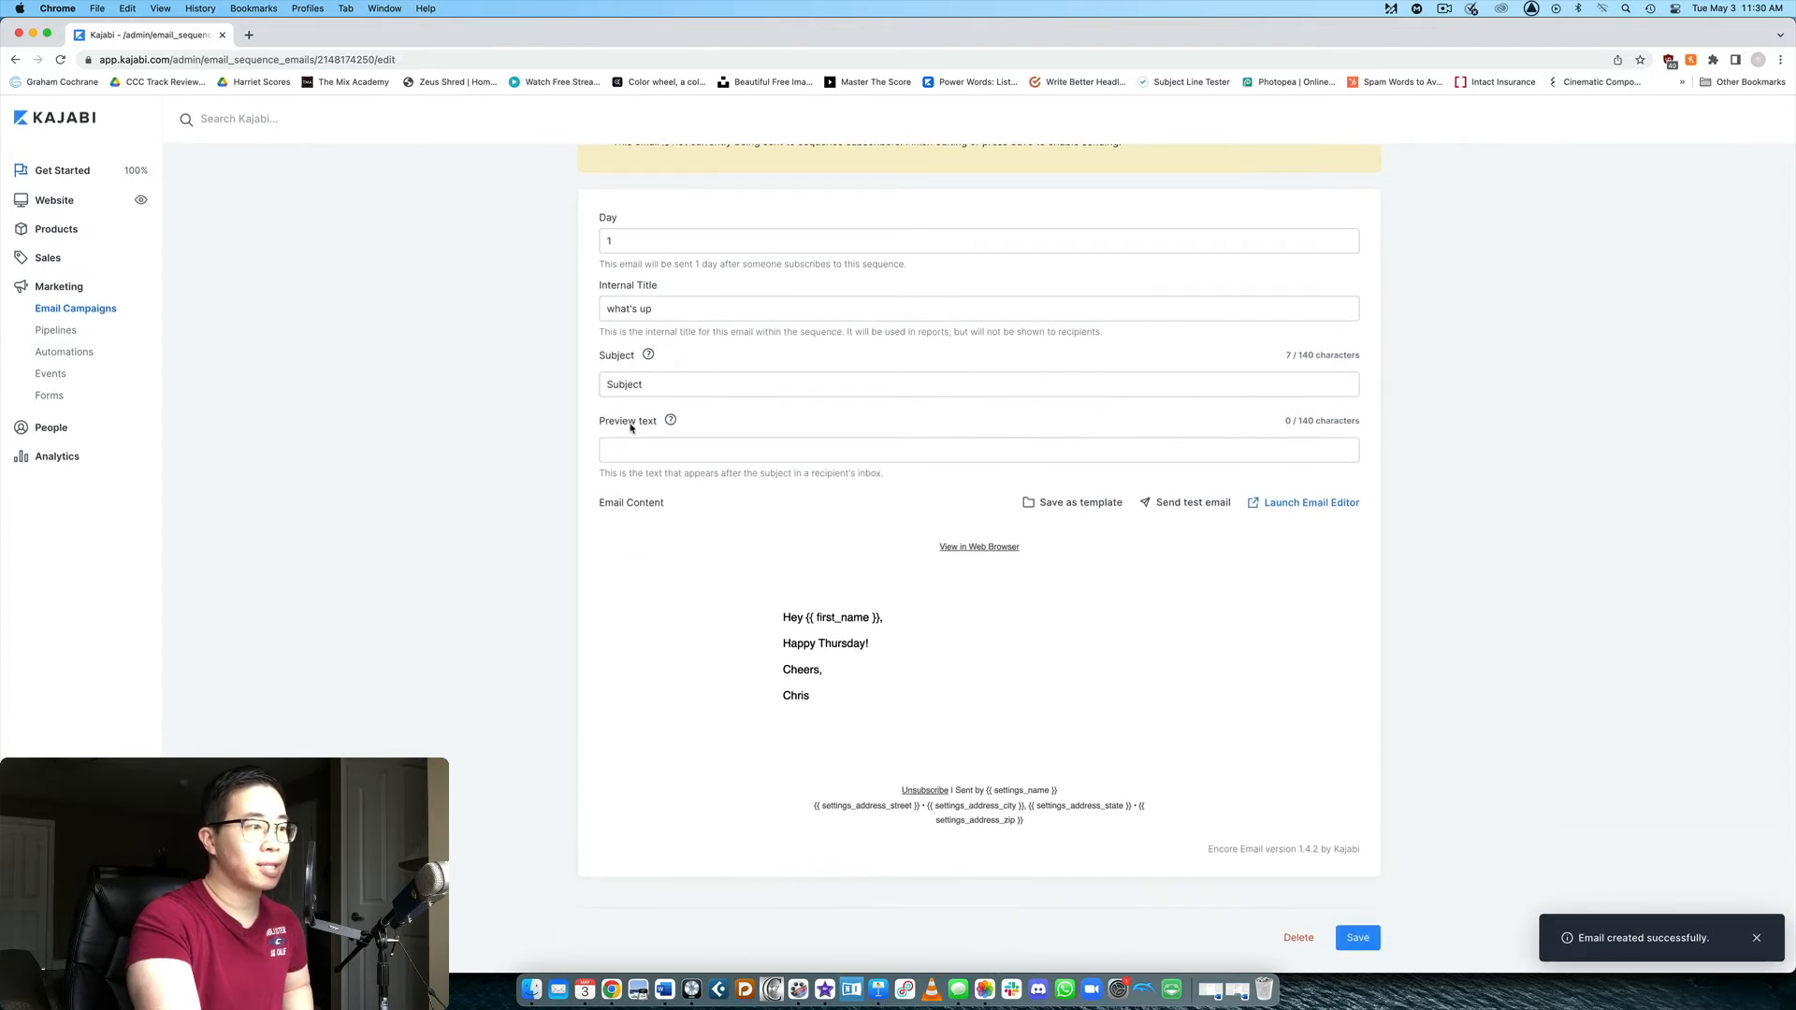
mouse_move(715, 658)
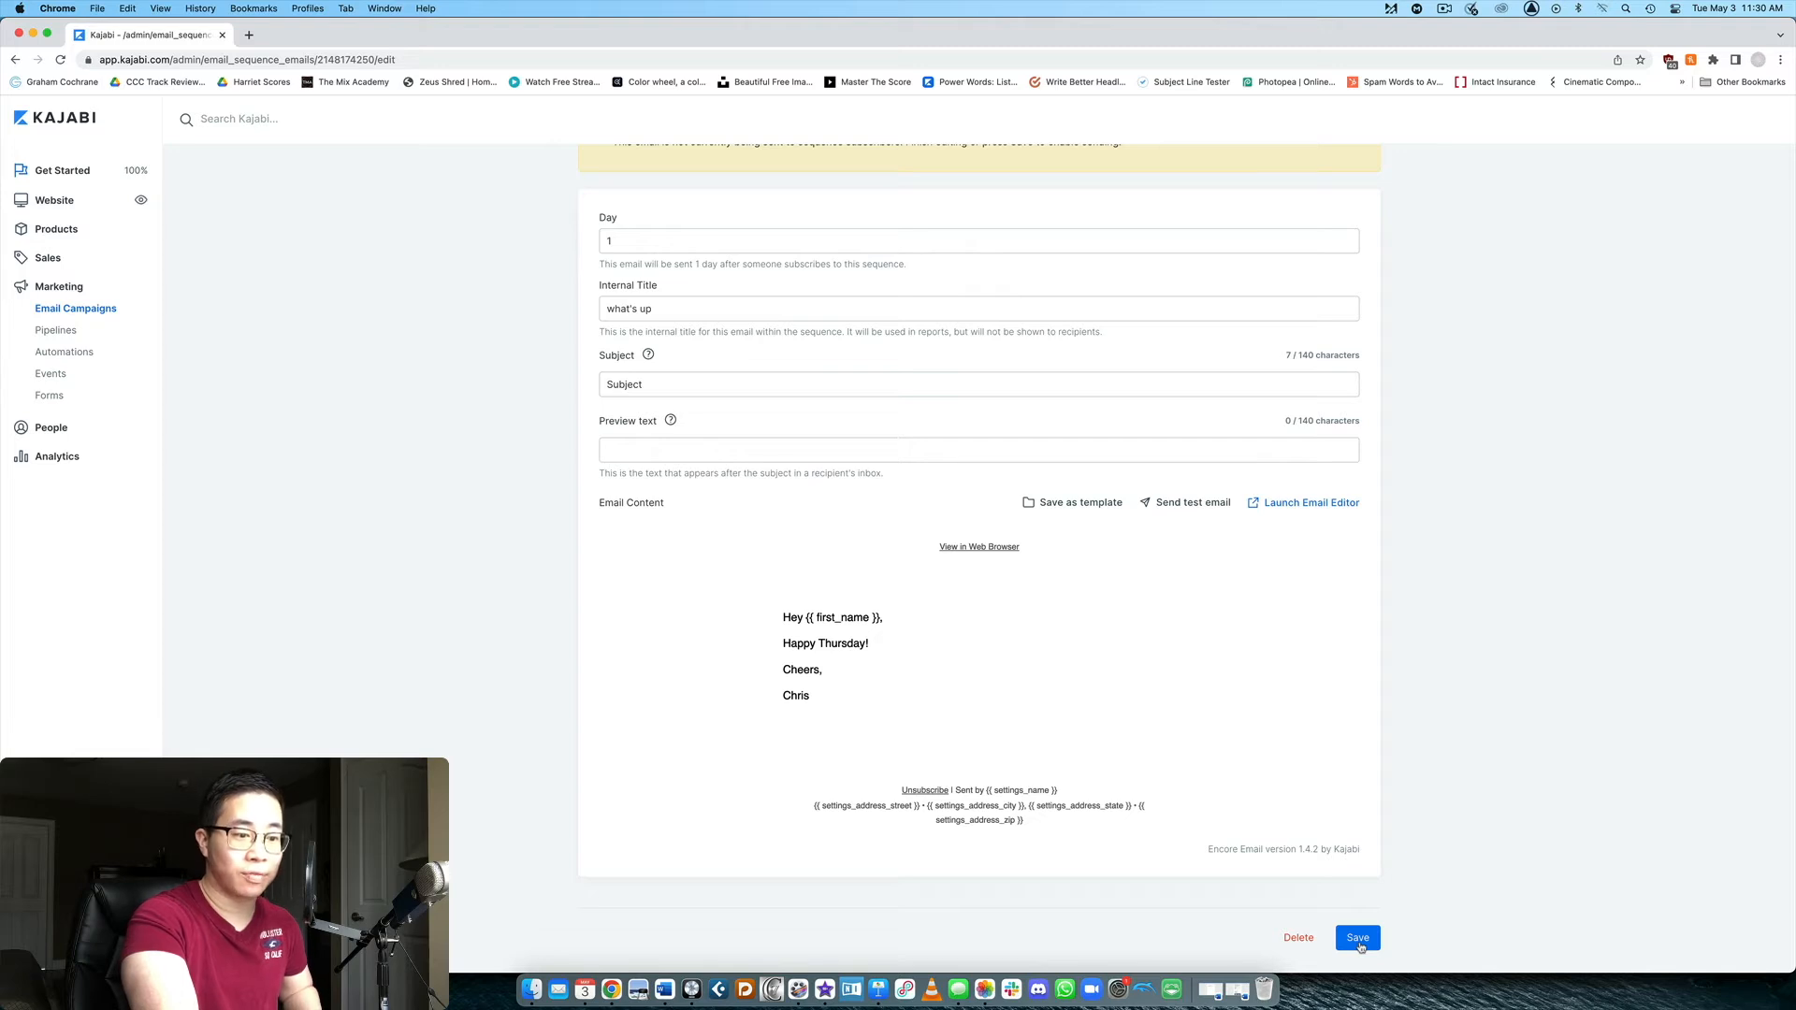
left_click(1359, 938)
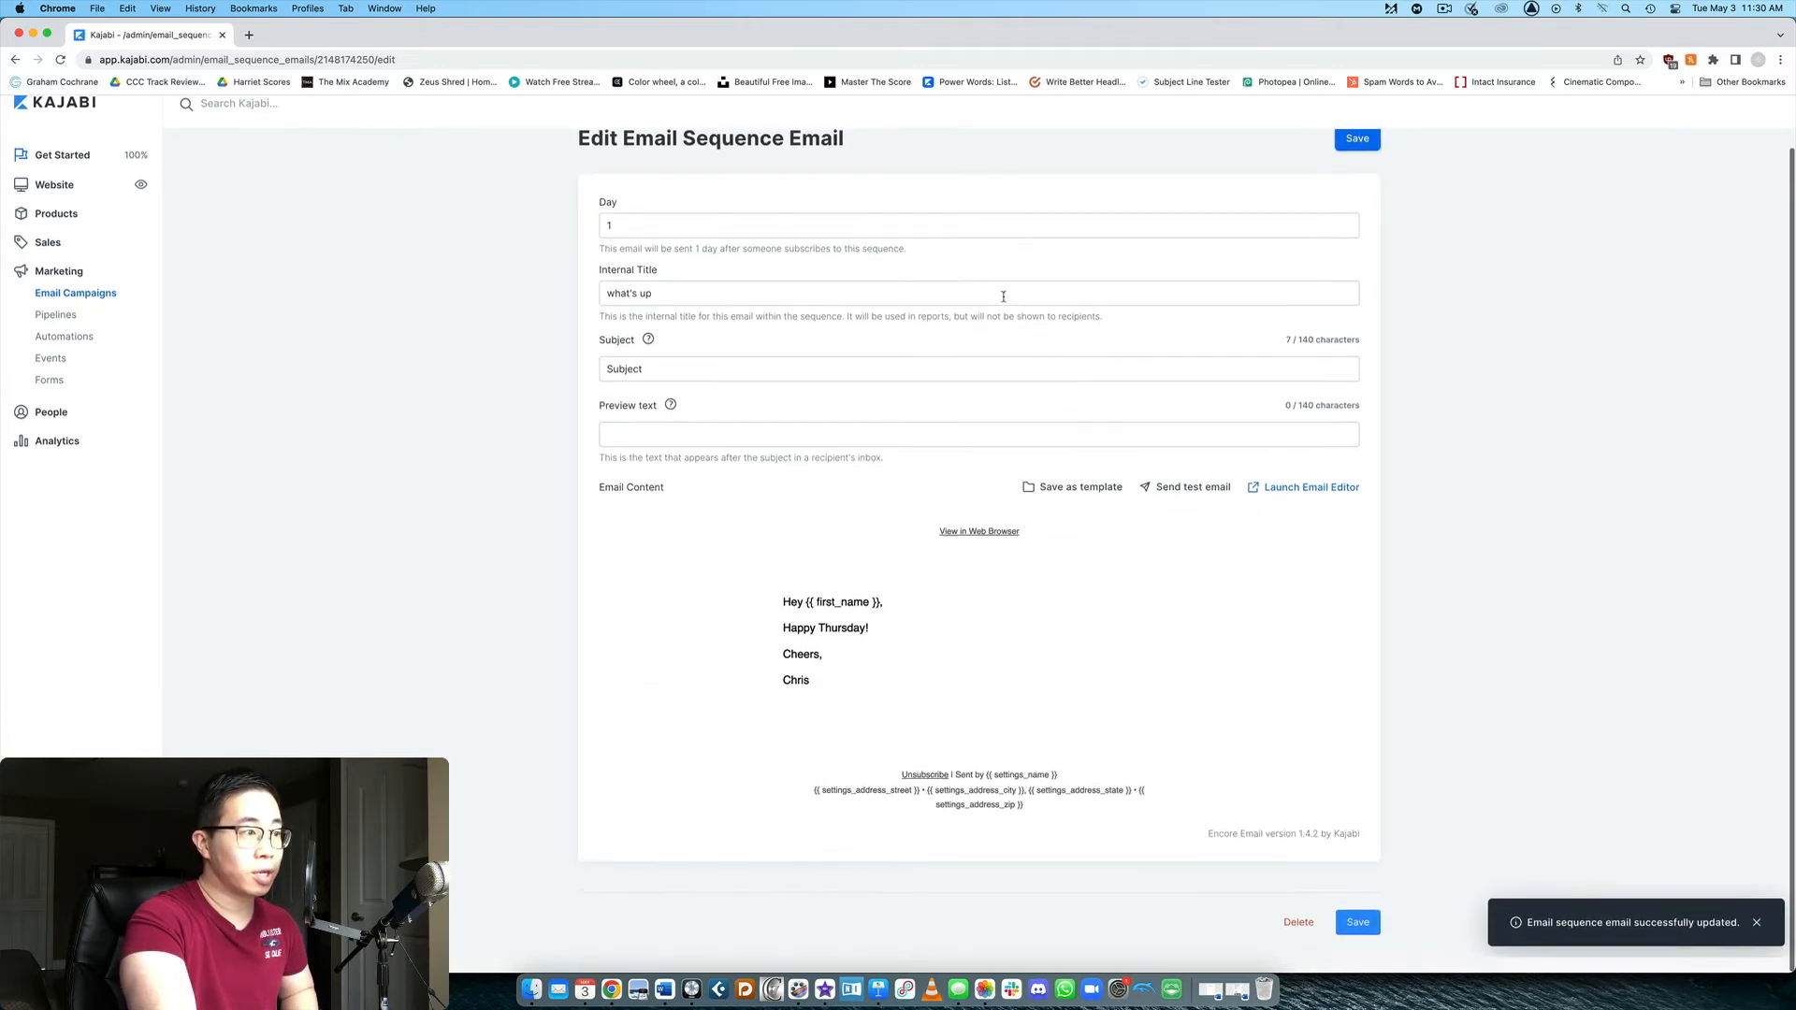
left_click(634, 178)
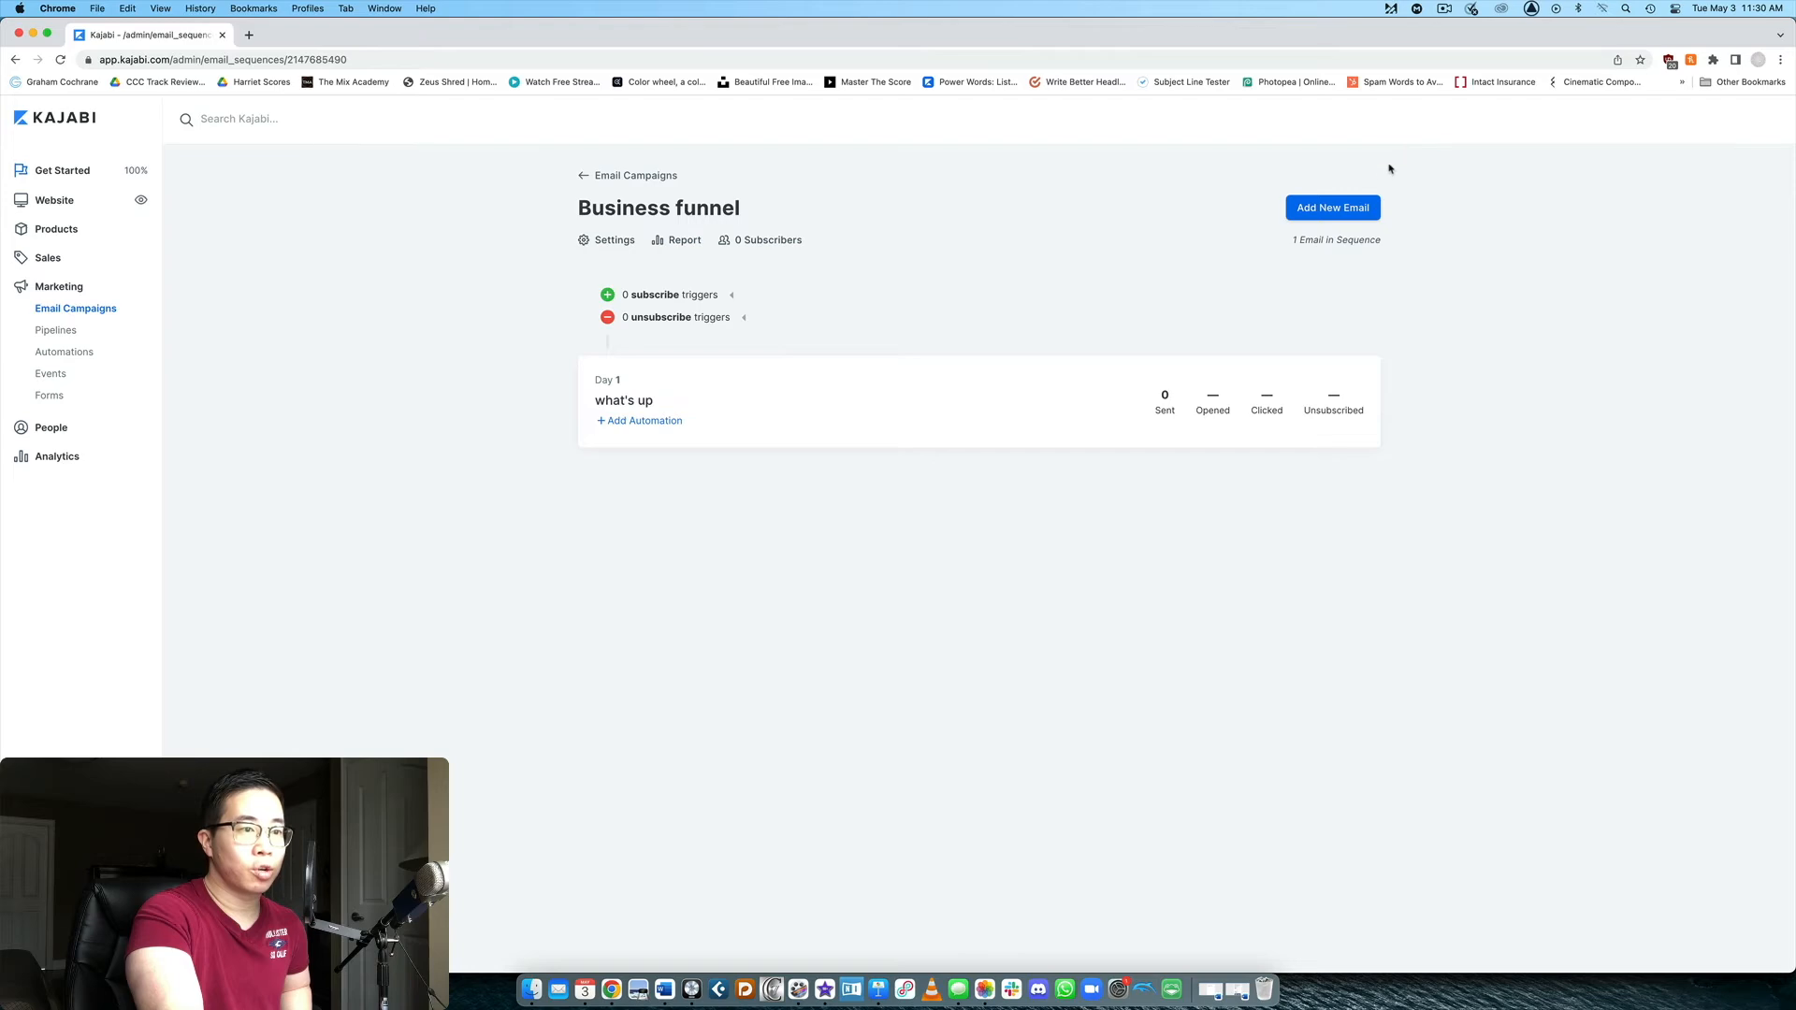
- Add a second email to the sequence from the Standard Broadcast Email template, titled "Day 2 - here's another guide!"
left_click(1342, 214)
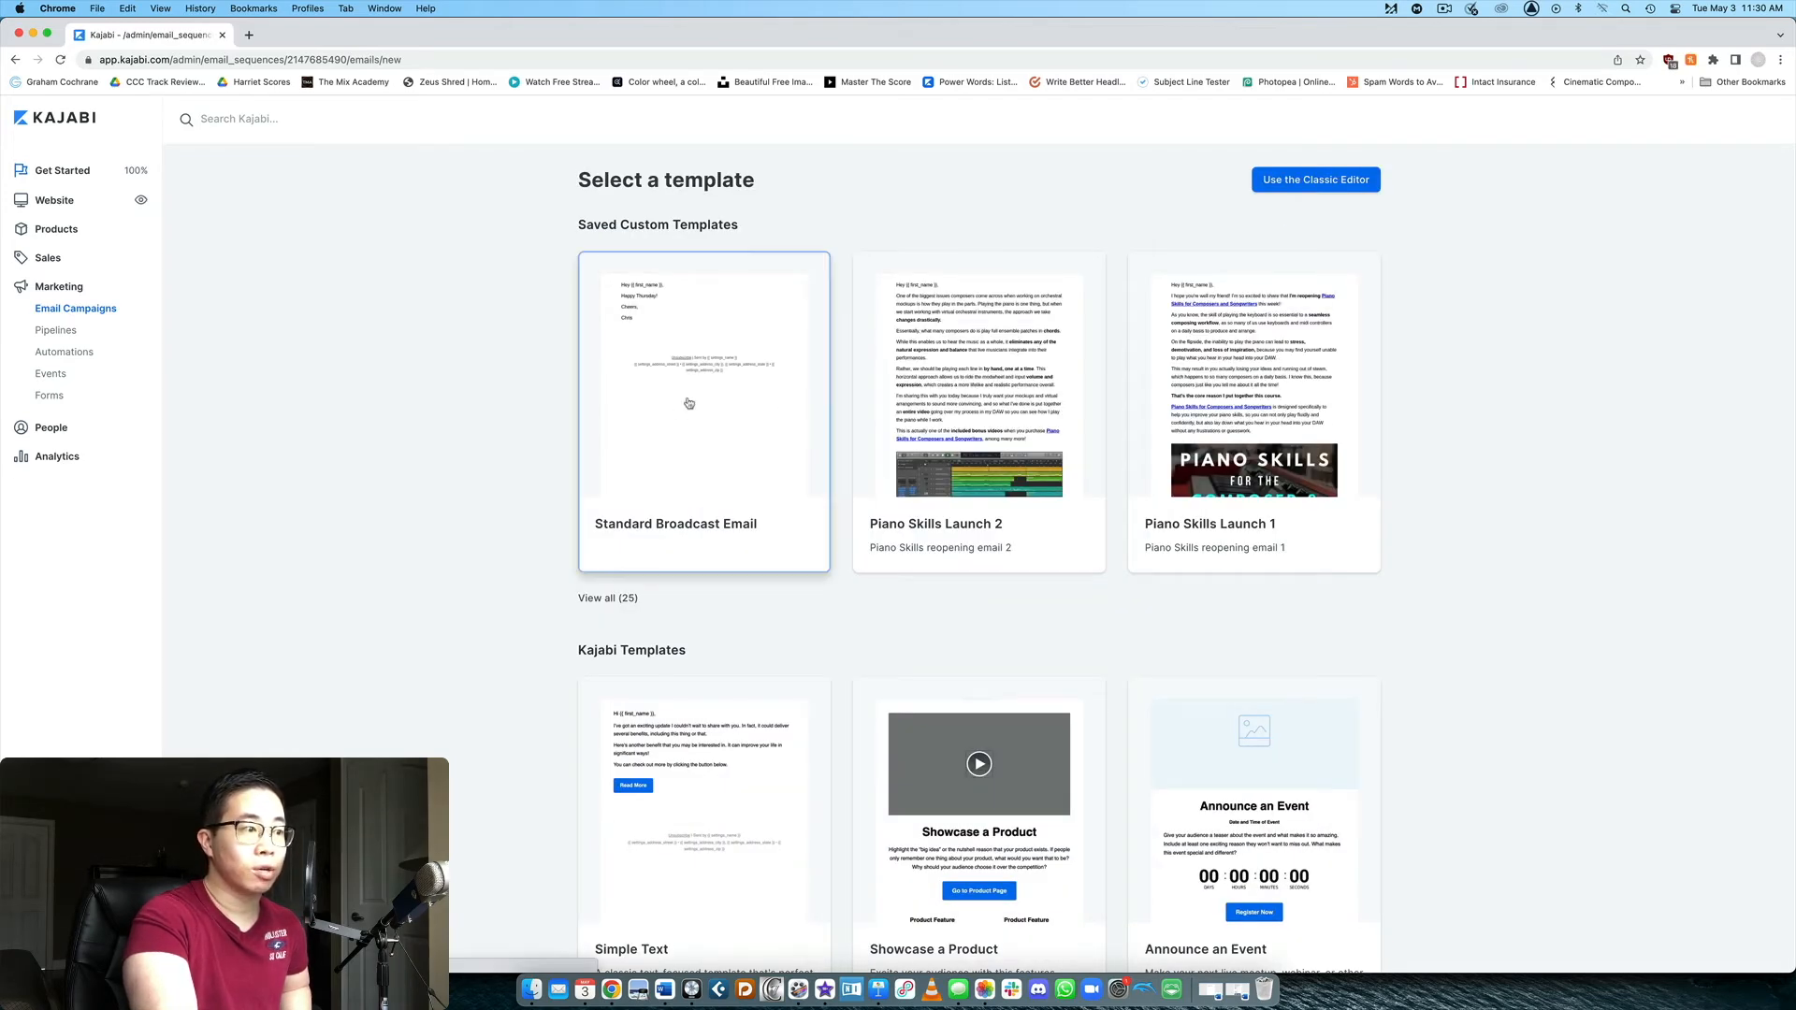
left_click(688, 403)
left_click(1091, 265)
left_click(1120, 266)
type("Day 2 ")
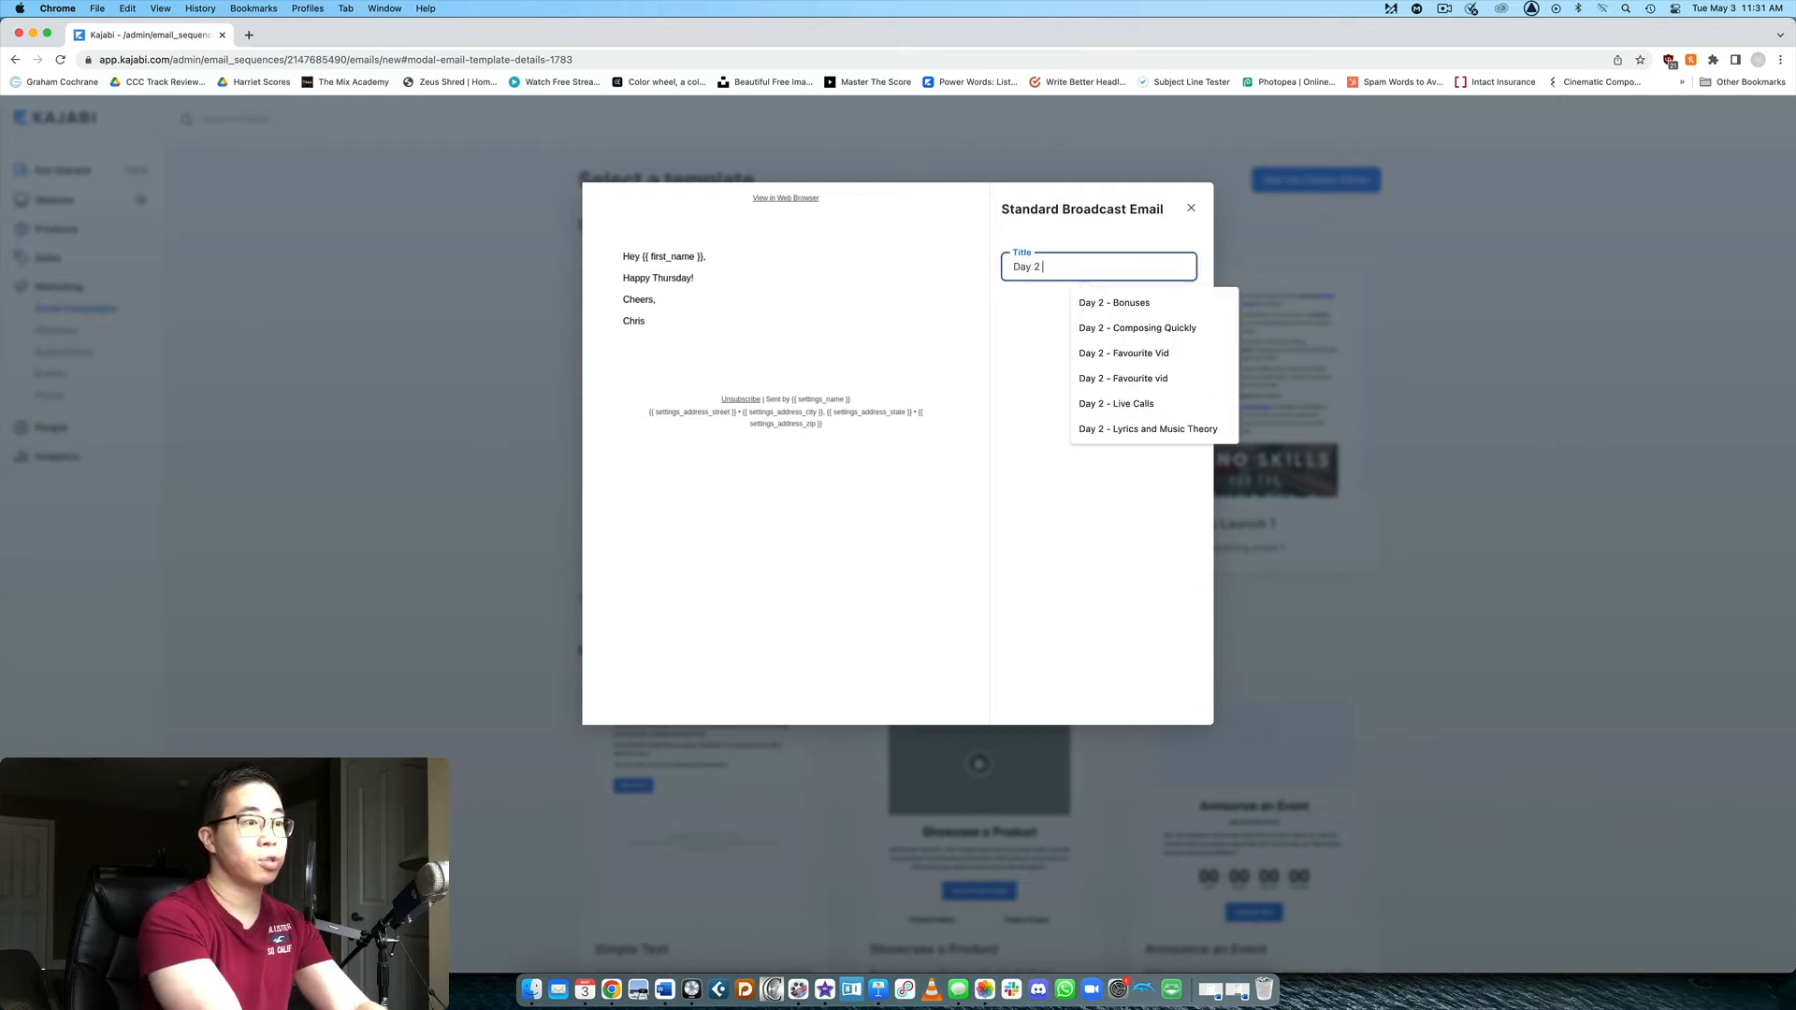
type("-")
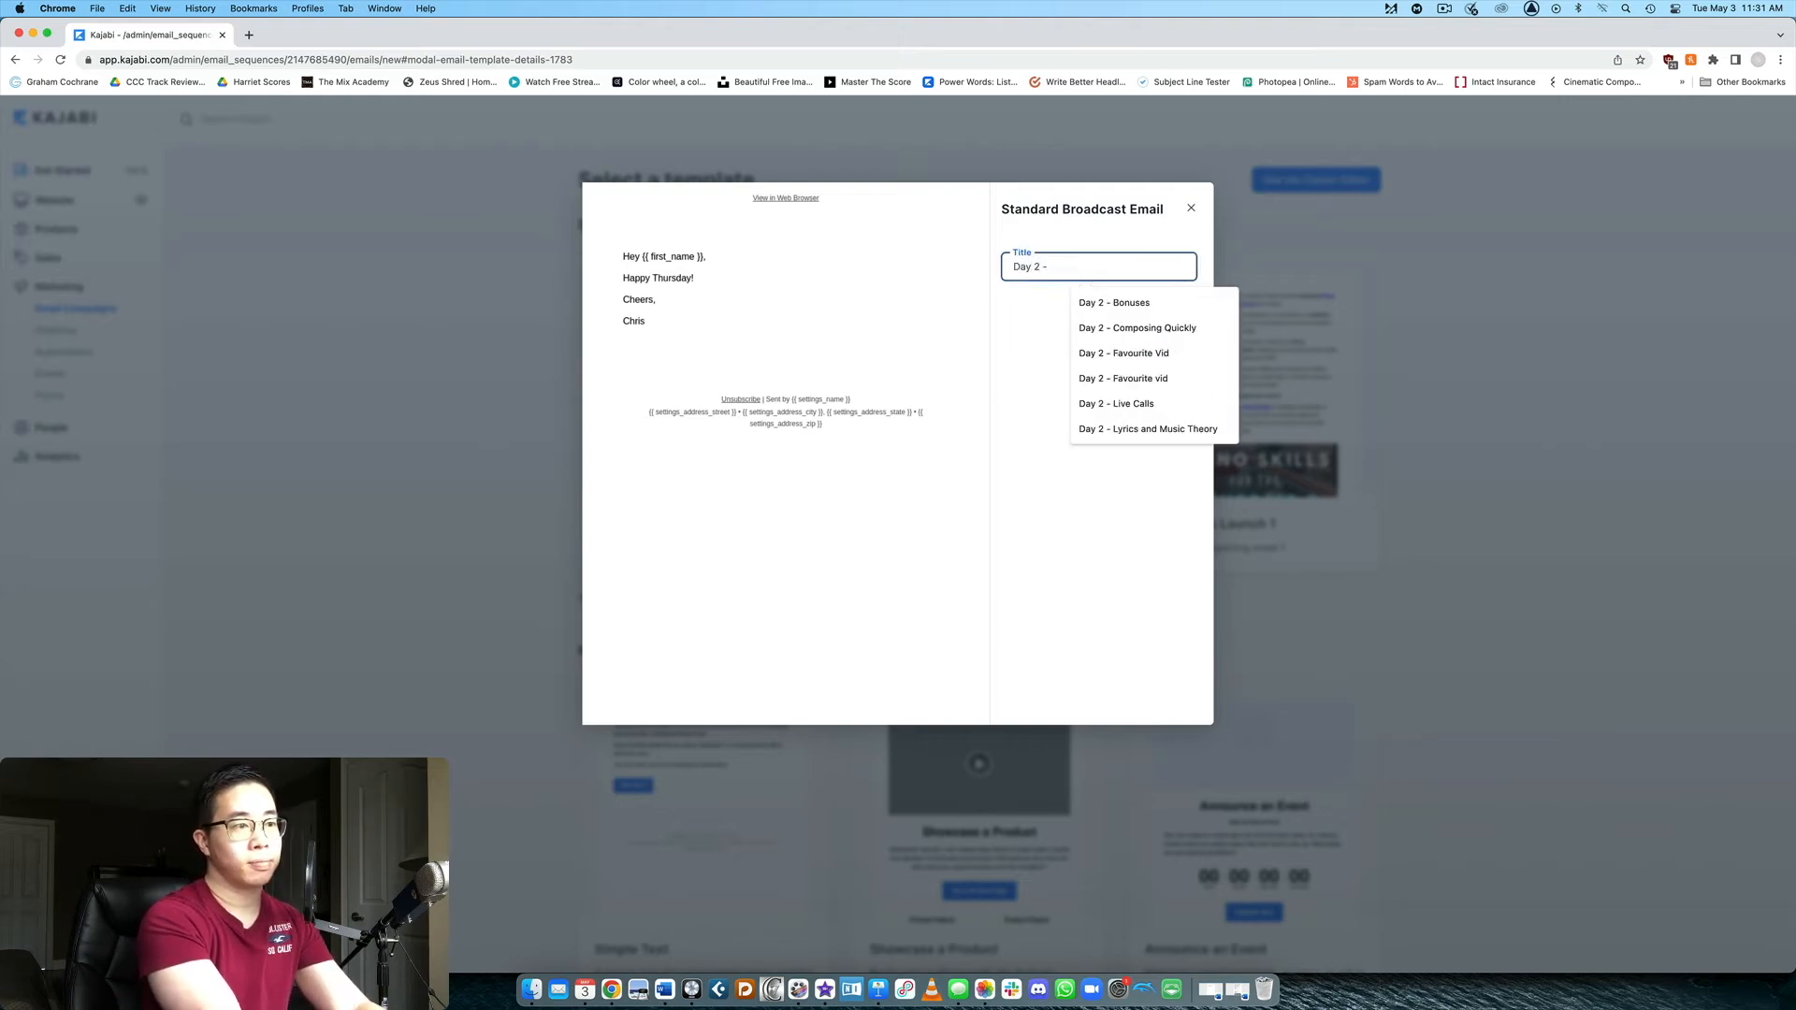
type(" here's another ")
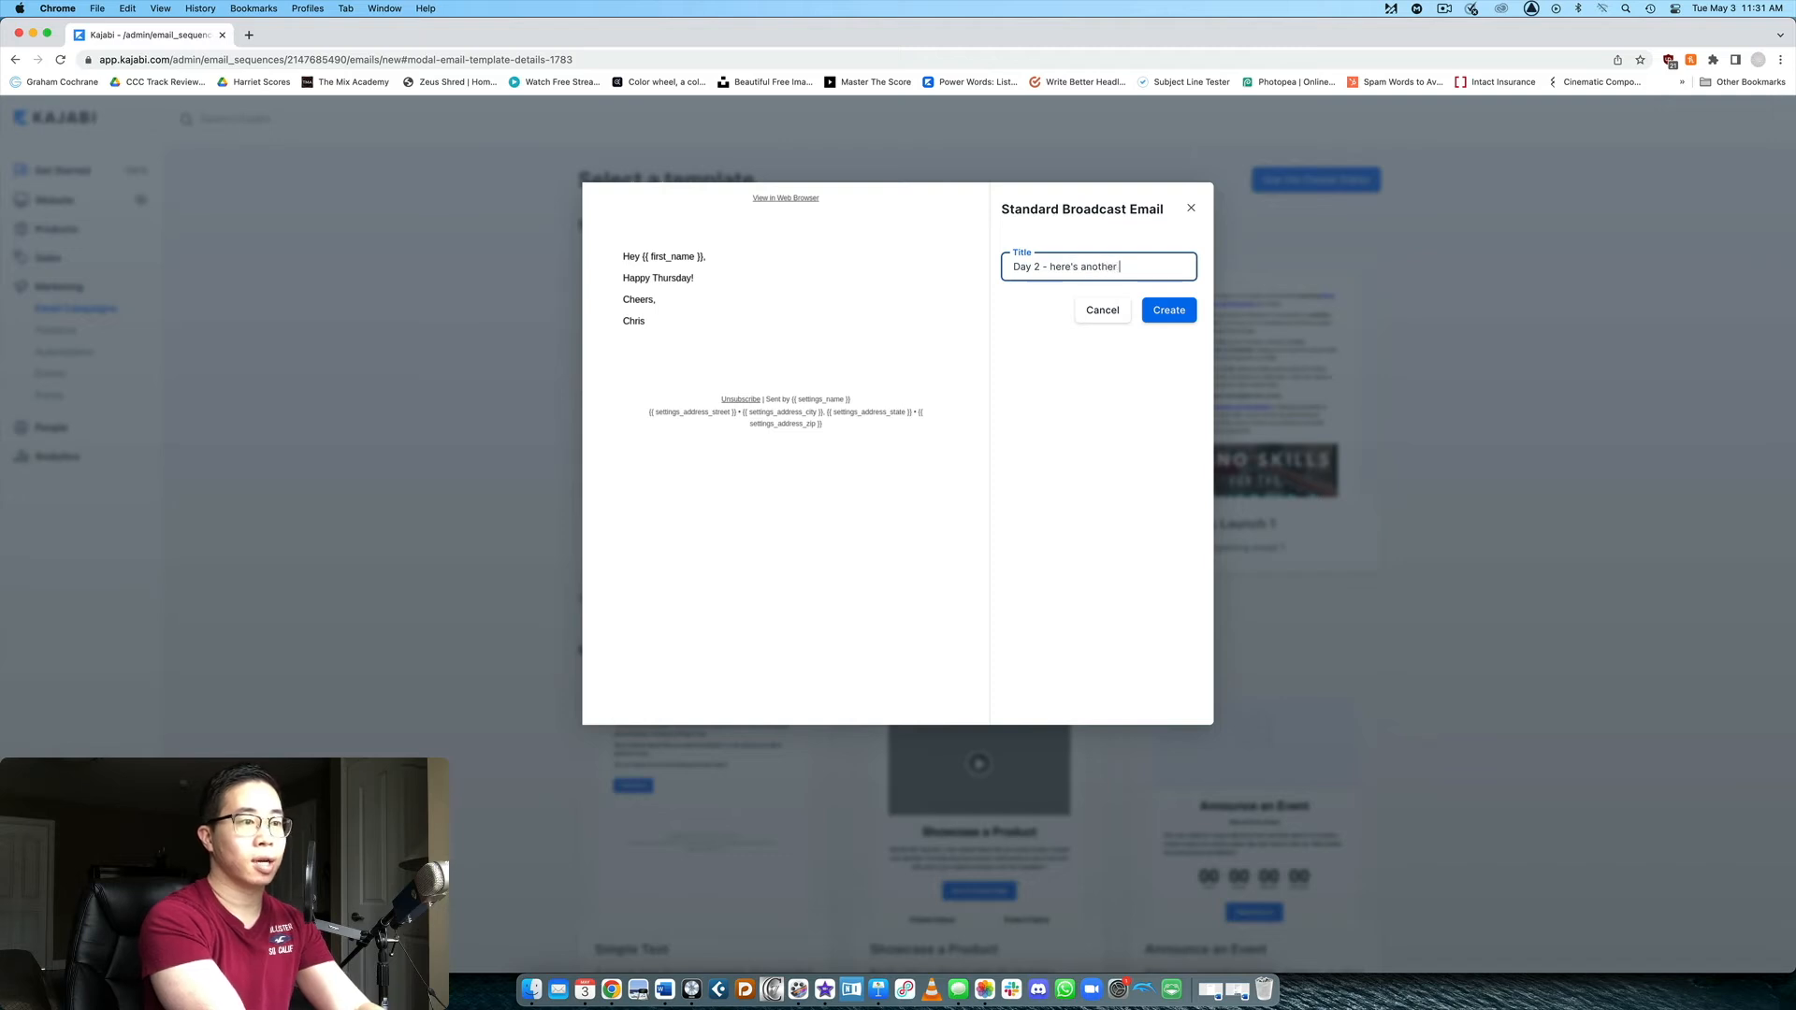
type("guide")
left_click(1169, 310)
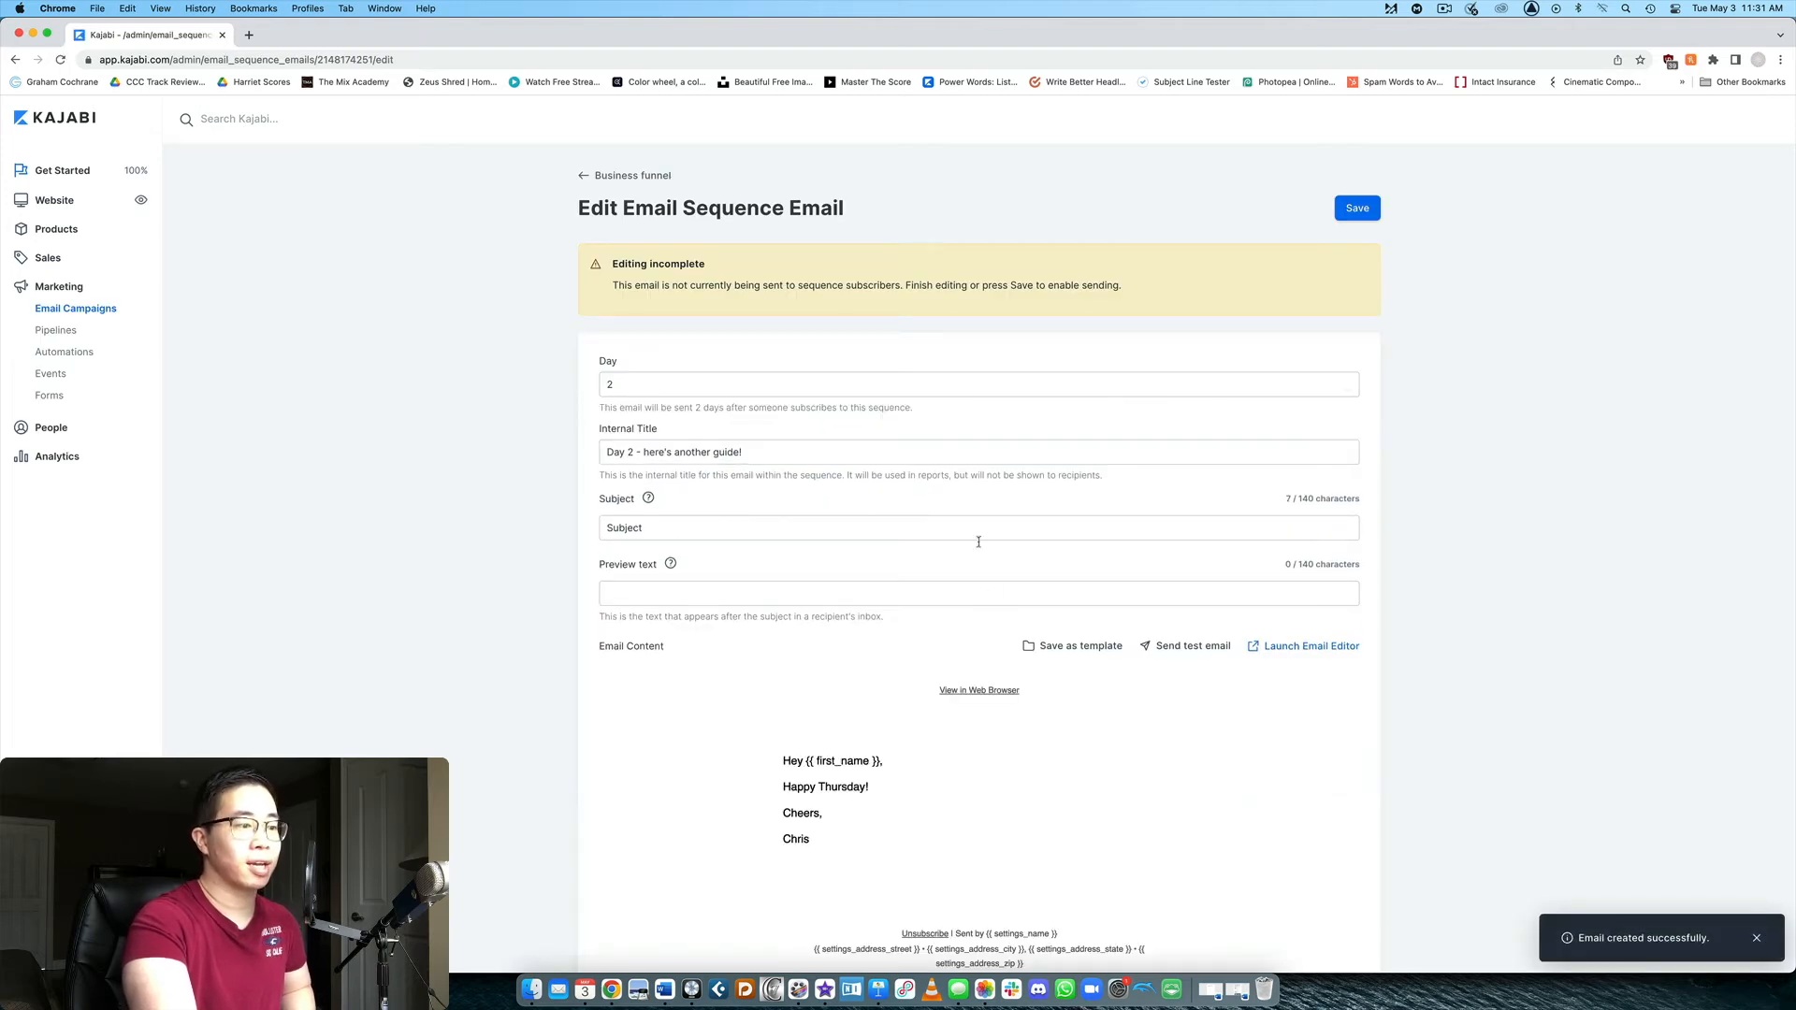
- Save the Day 2 email and return to the Business funnel sequence overview
scroll(925, 526, "down", 3)
left_click(1352, 938)
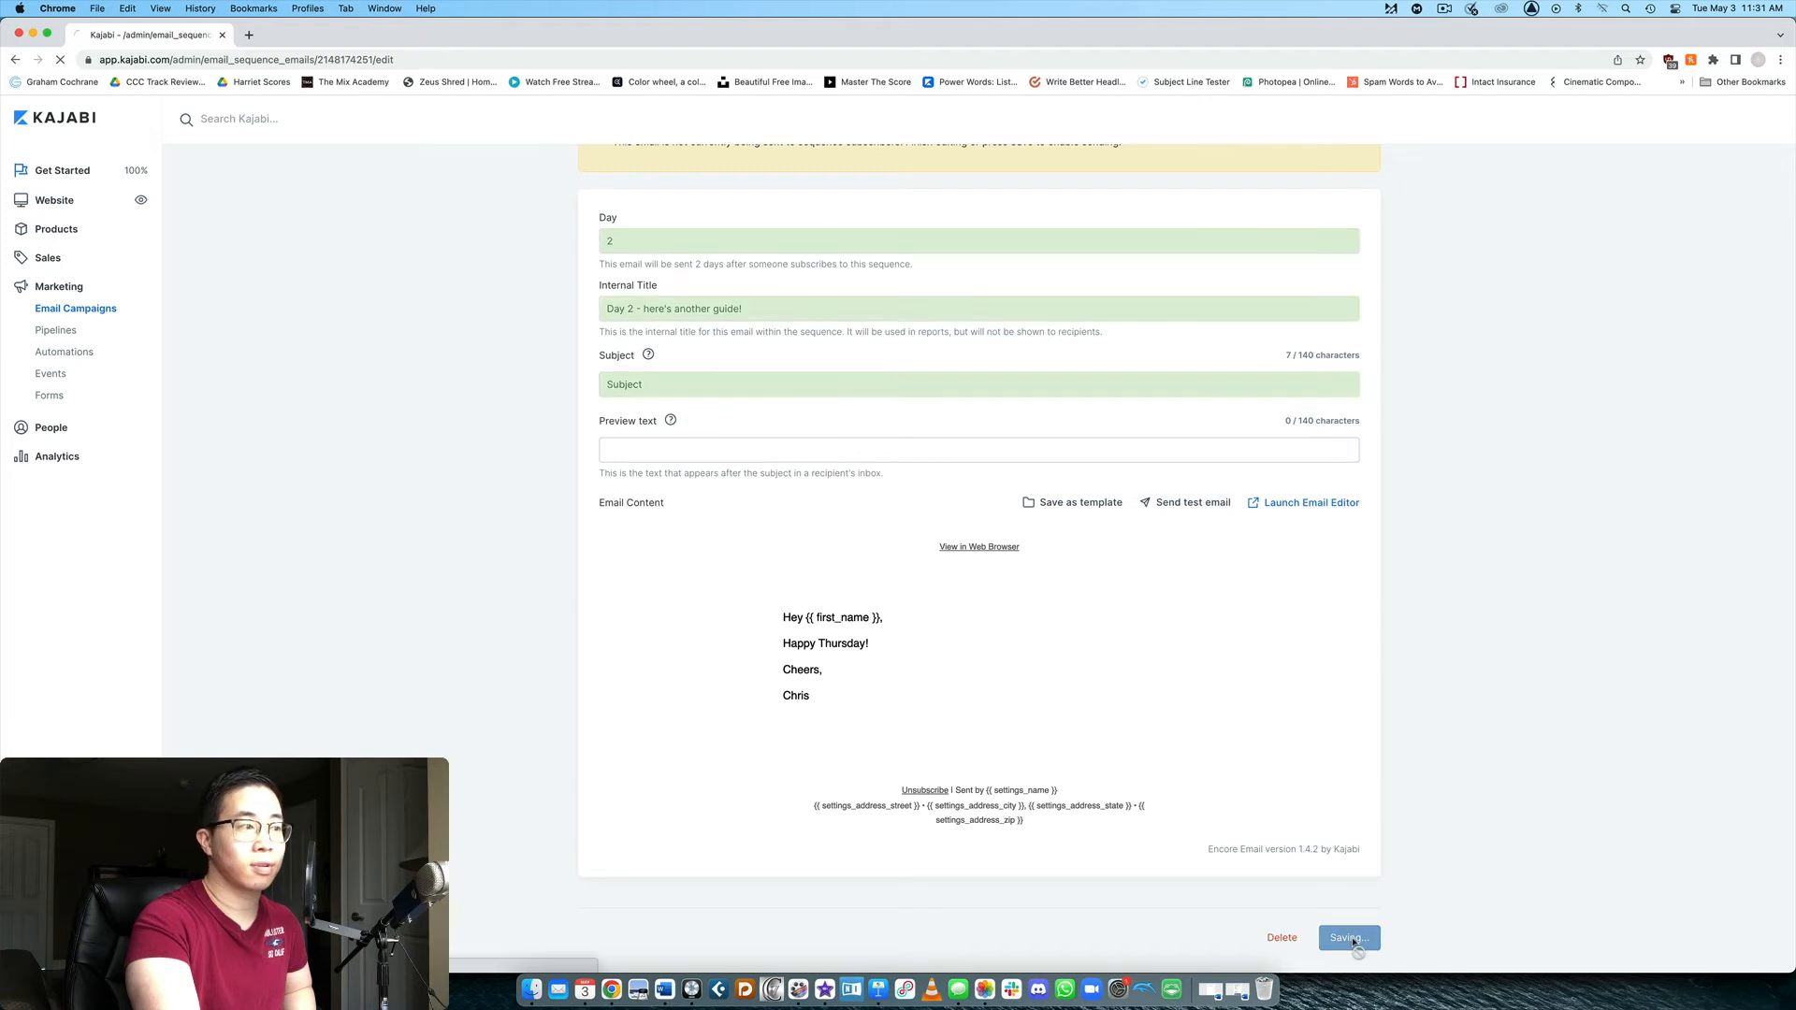
left_click(644, 177)
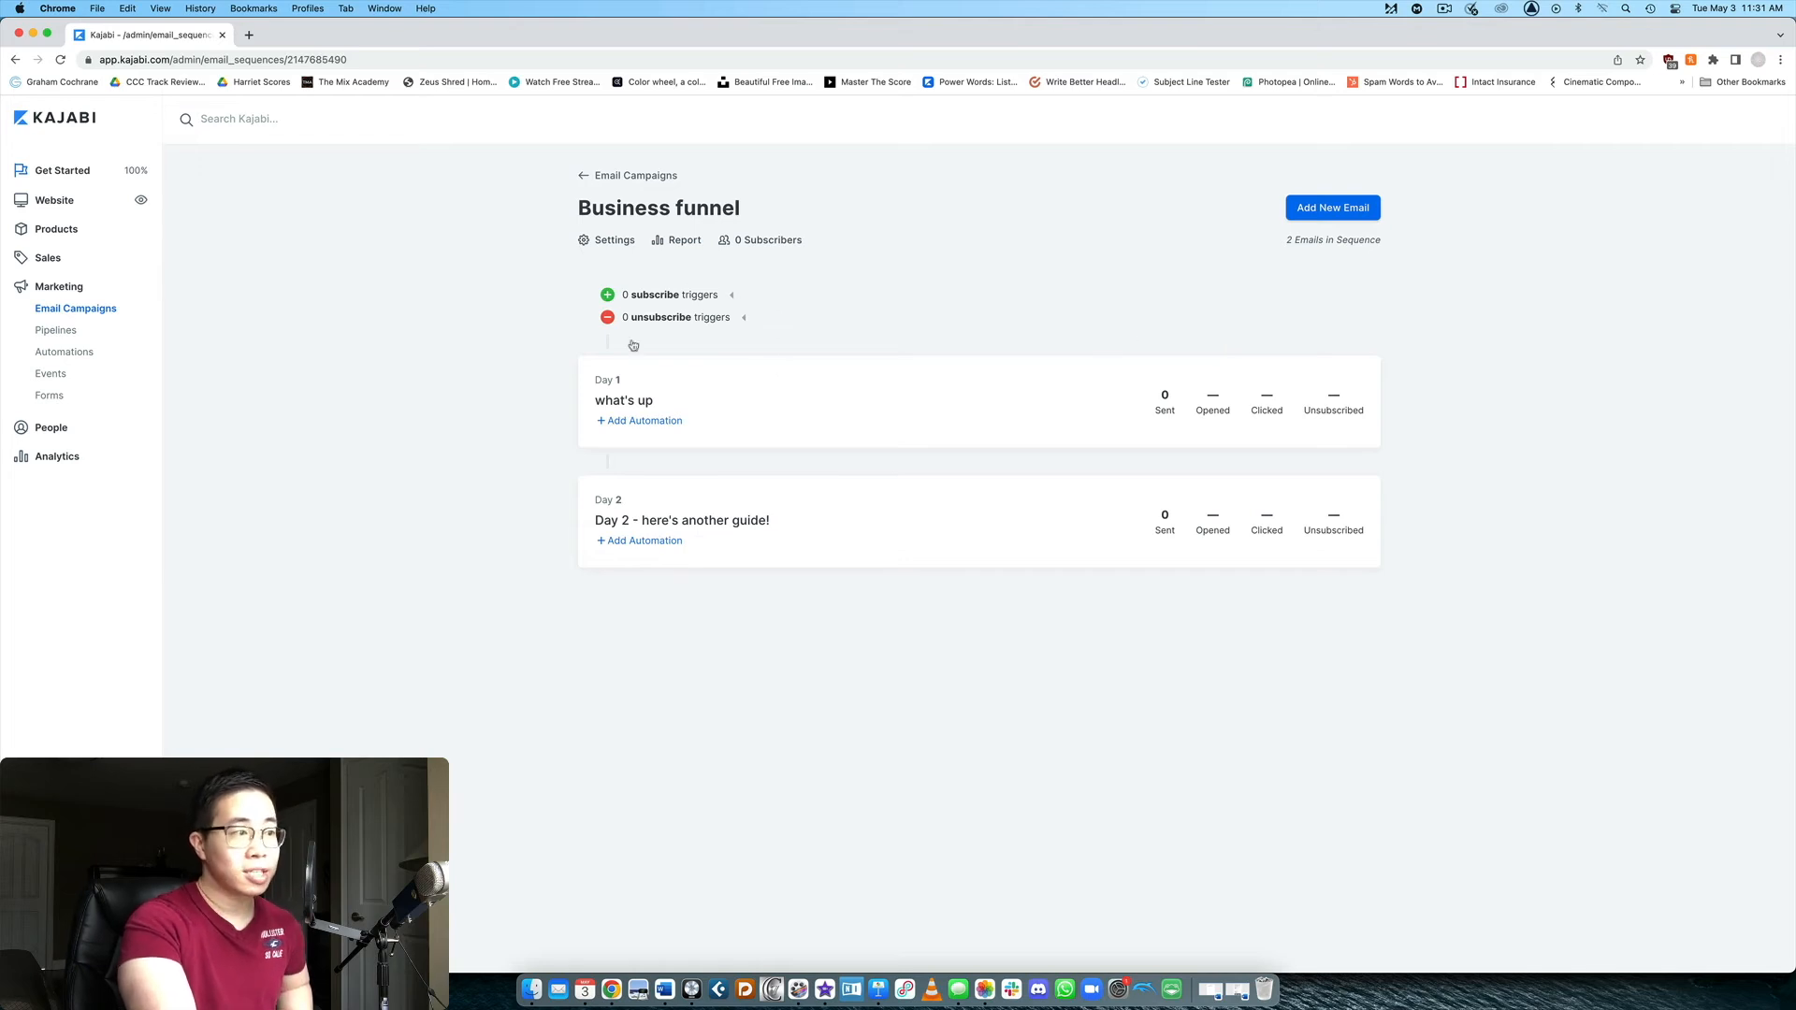
- Set up a subscribe trigger for when the form "3 Steps for a Joyous Big Band Sound" is submitted
left_click(689, 297)
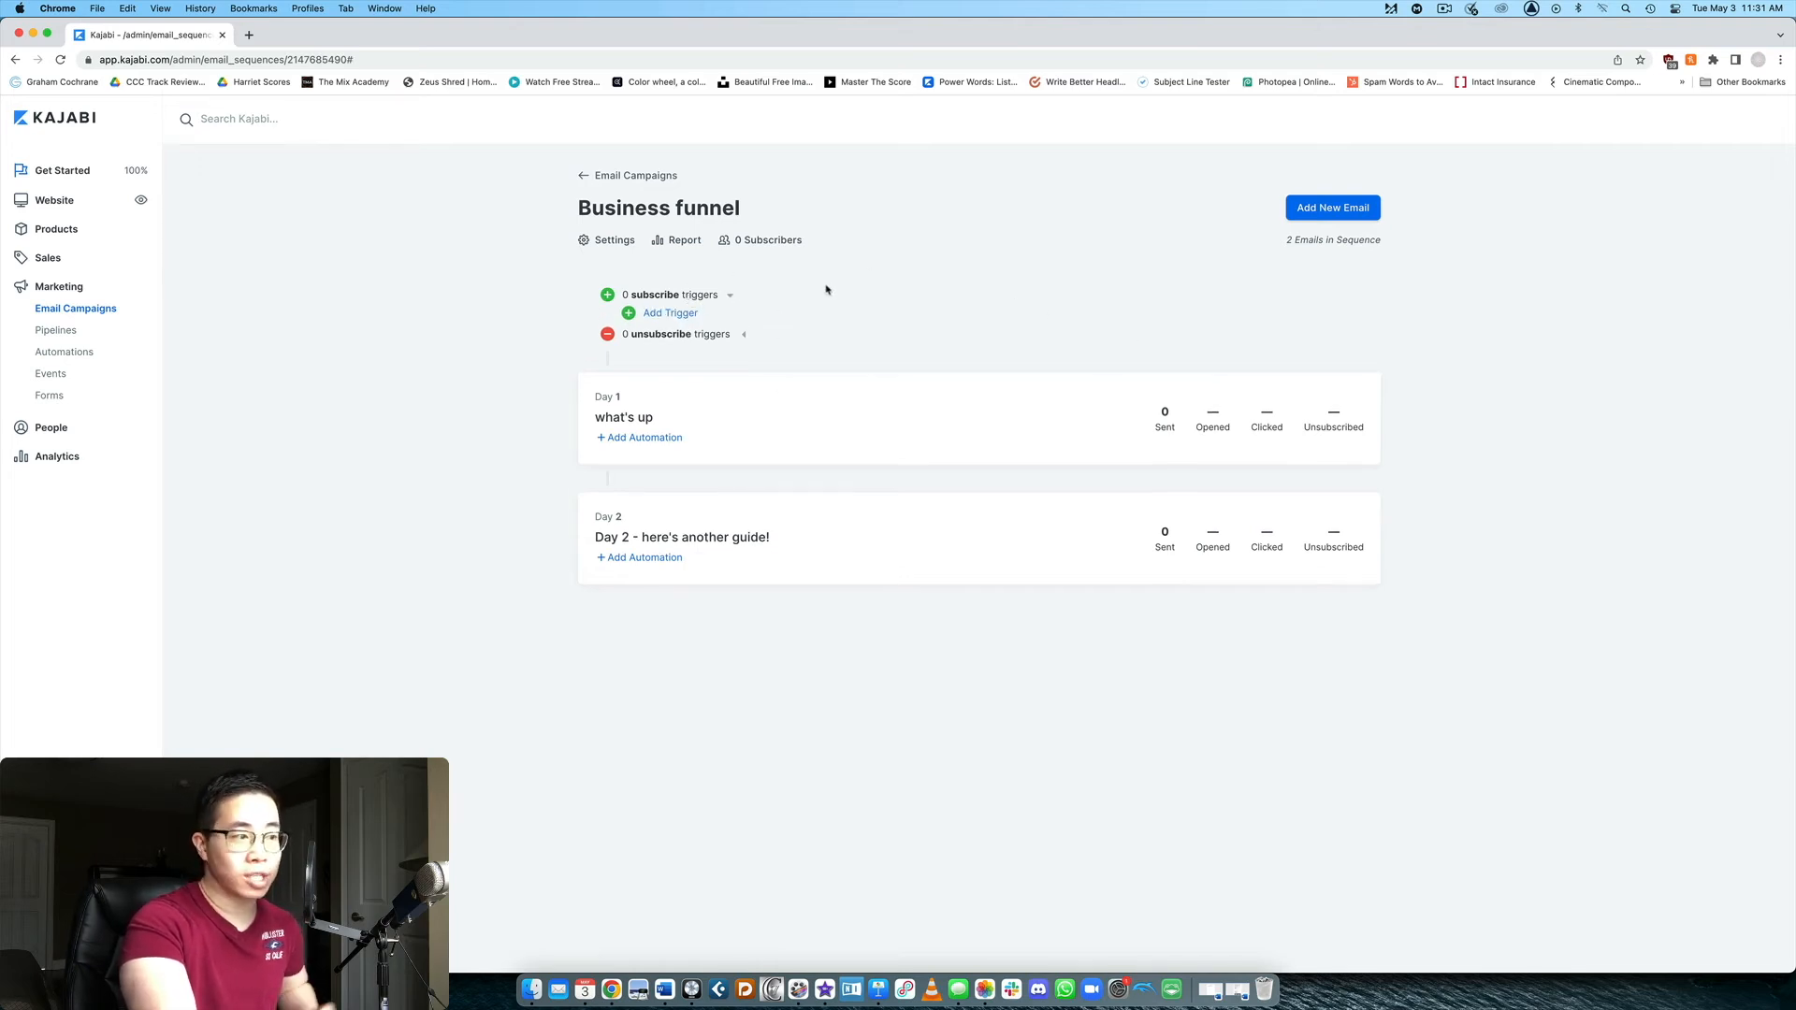
left_click(692, 317)
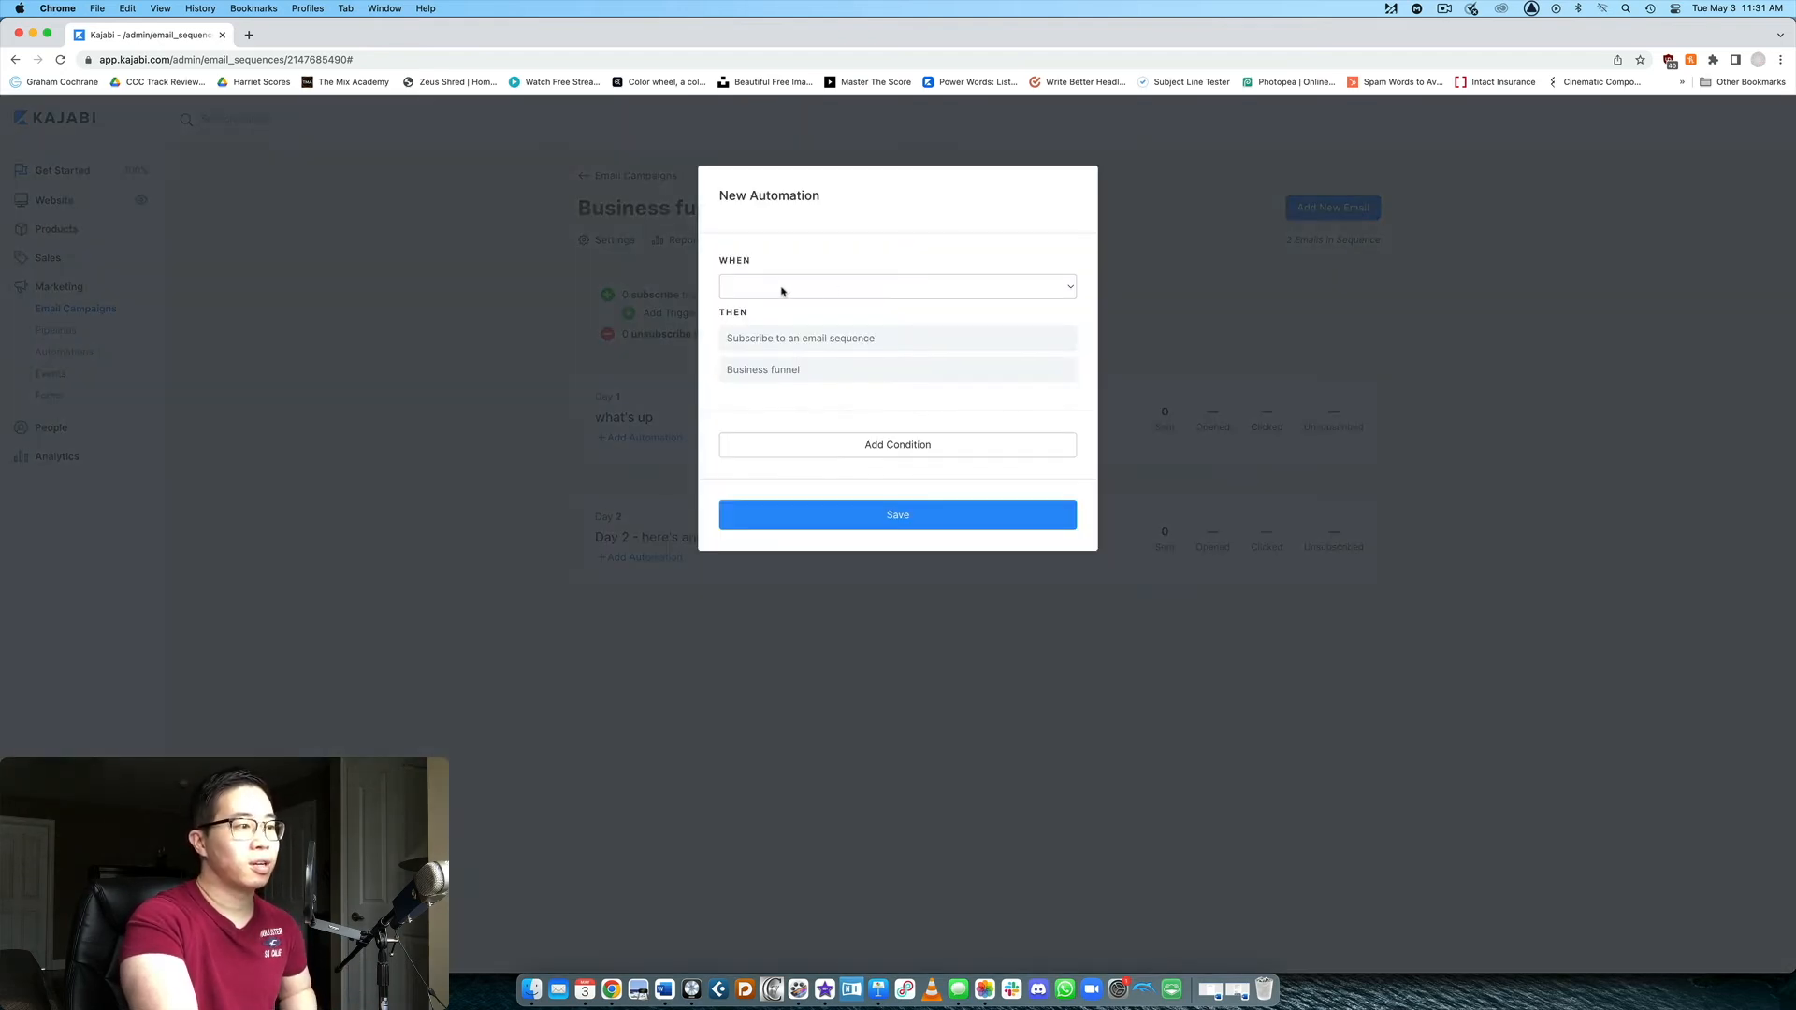
left_click(891, 290)
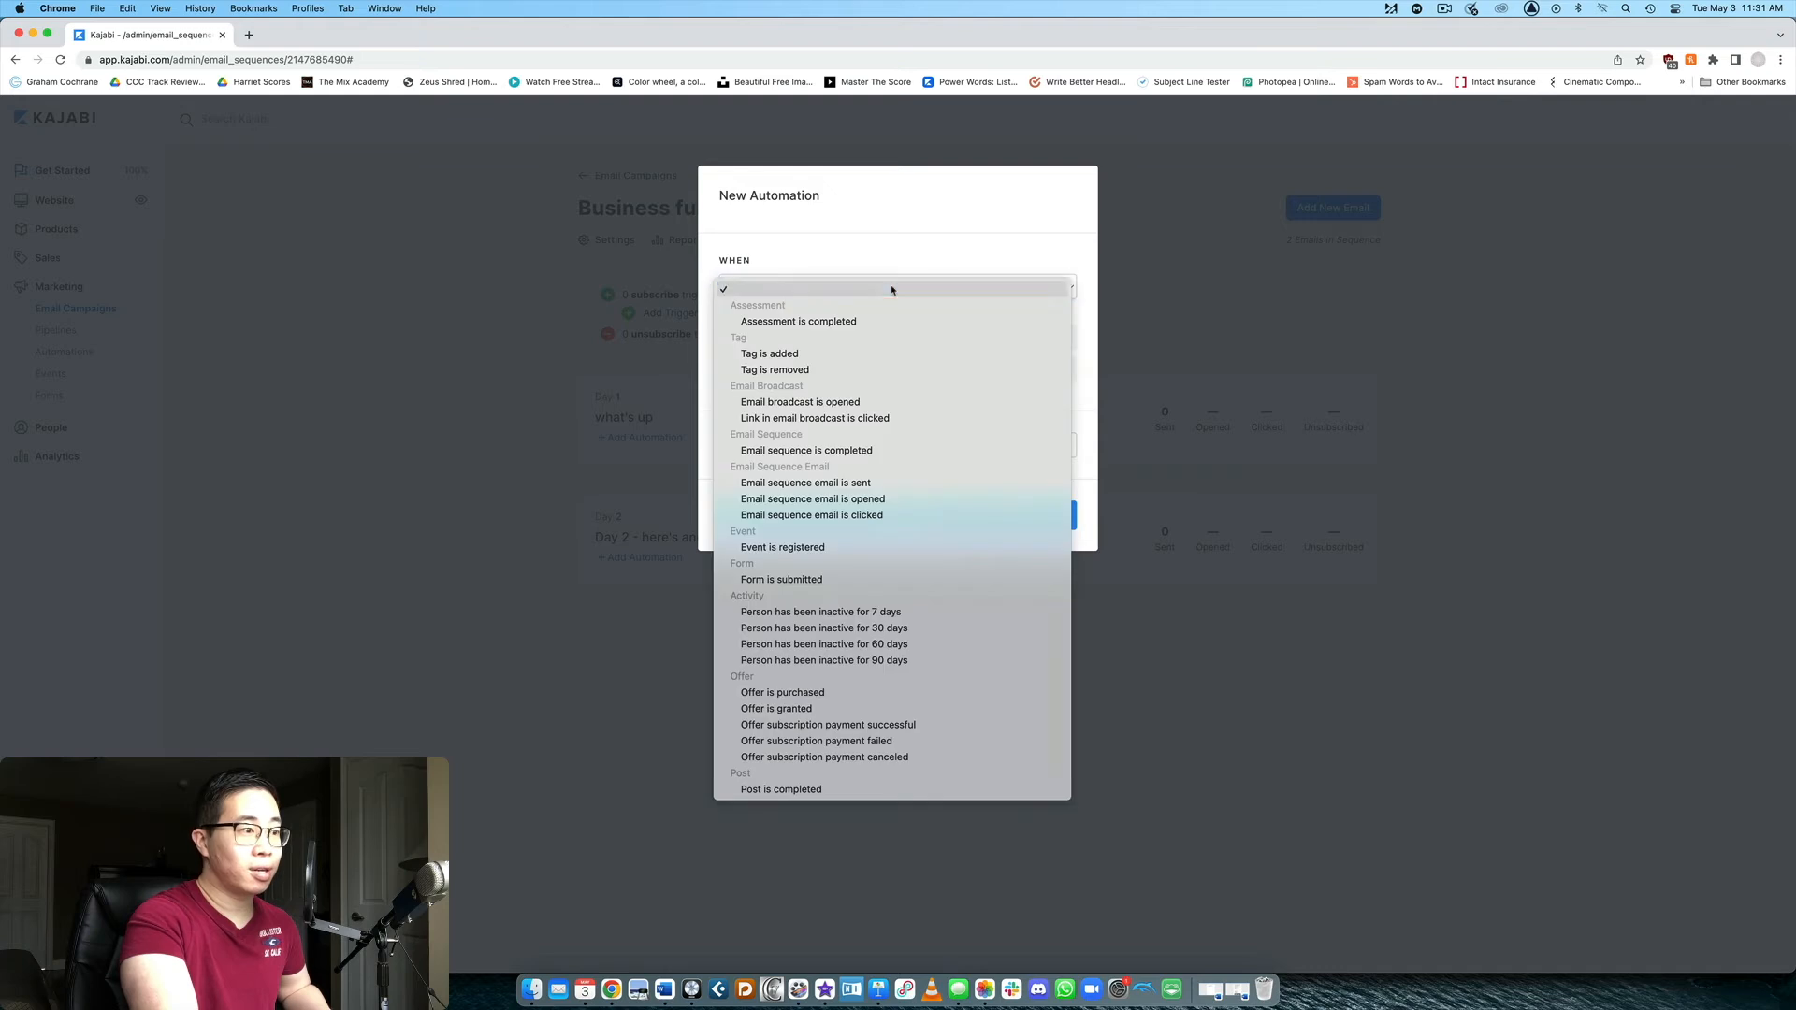
left_click(830, 581)
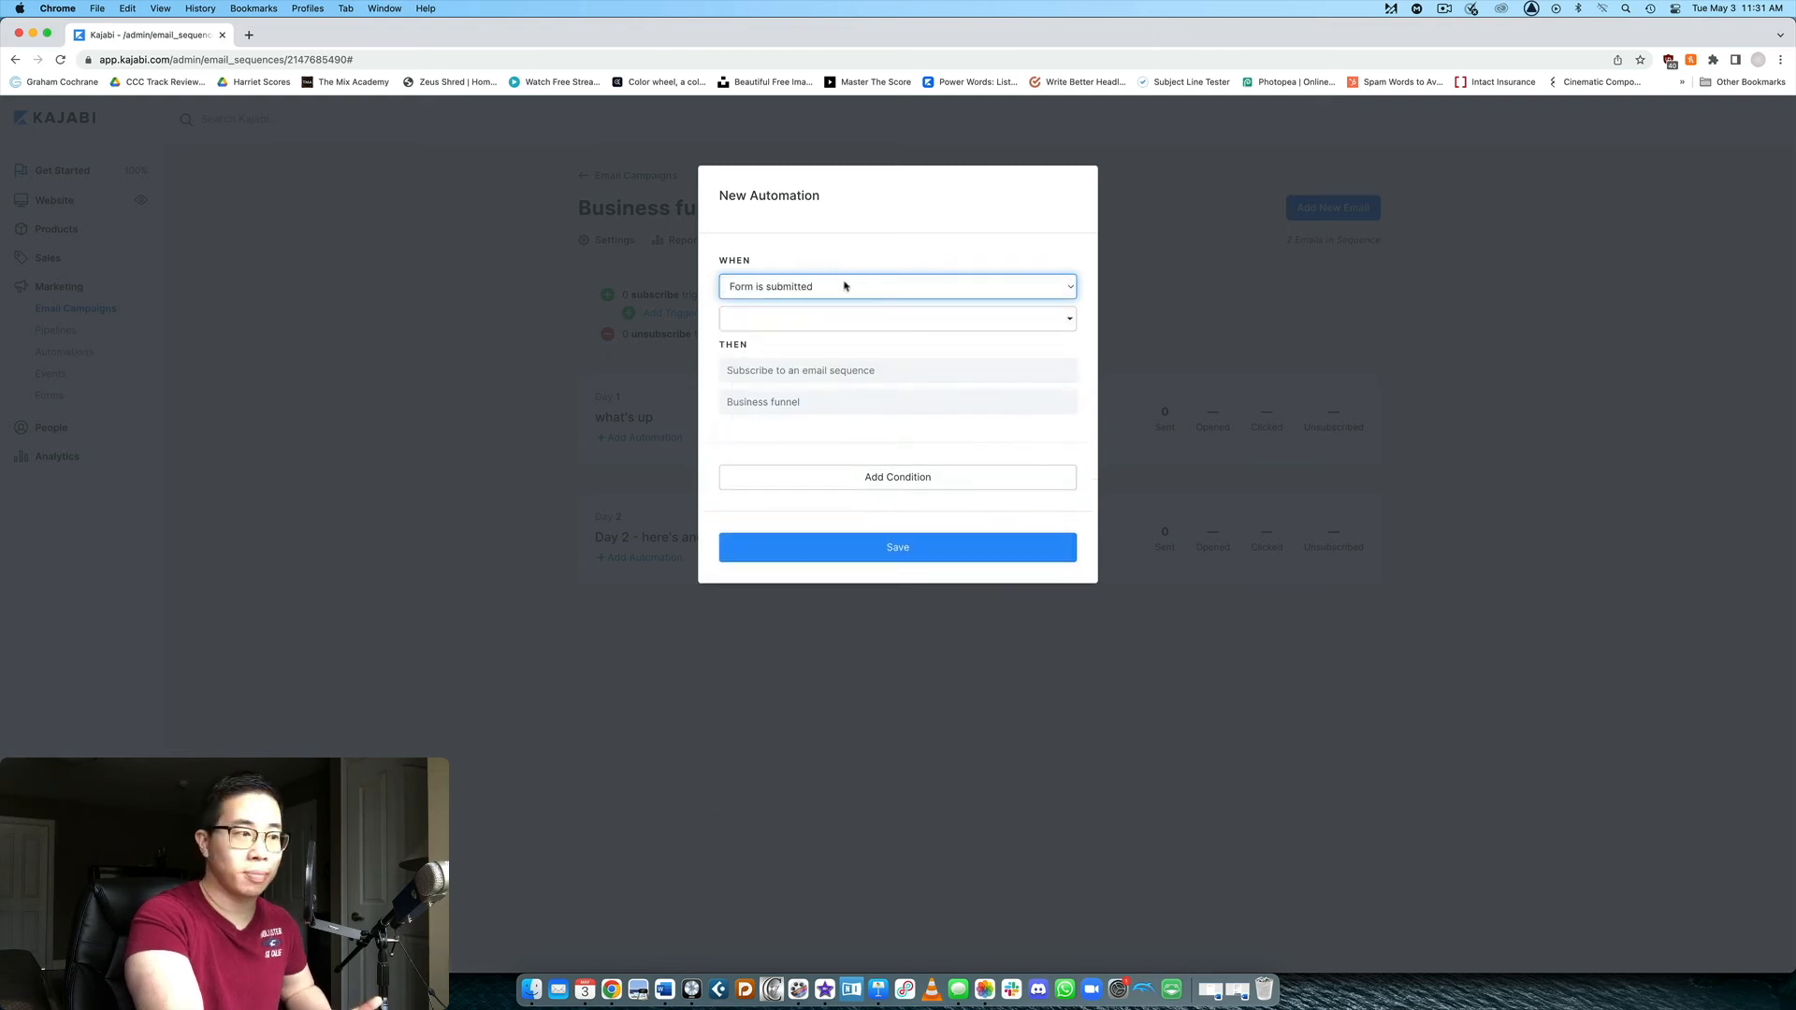
left_click(832, 324)
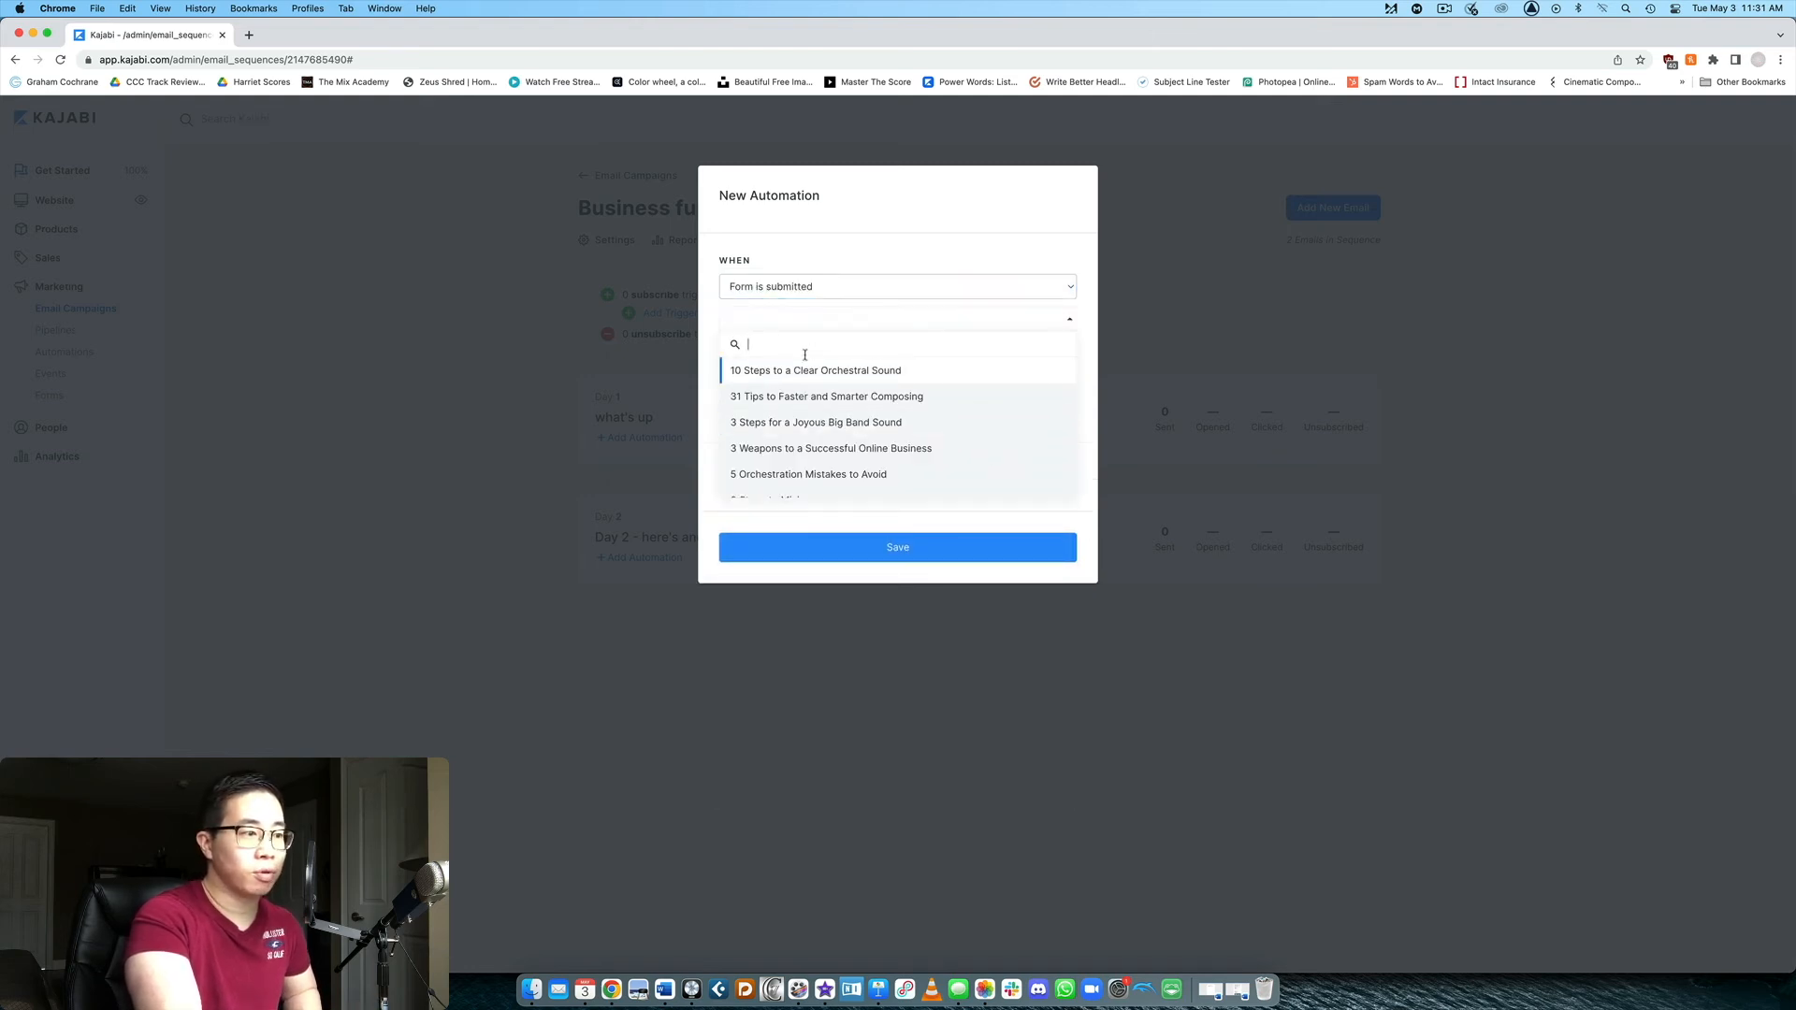
left_click(815, 427)
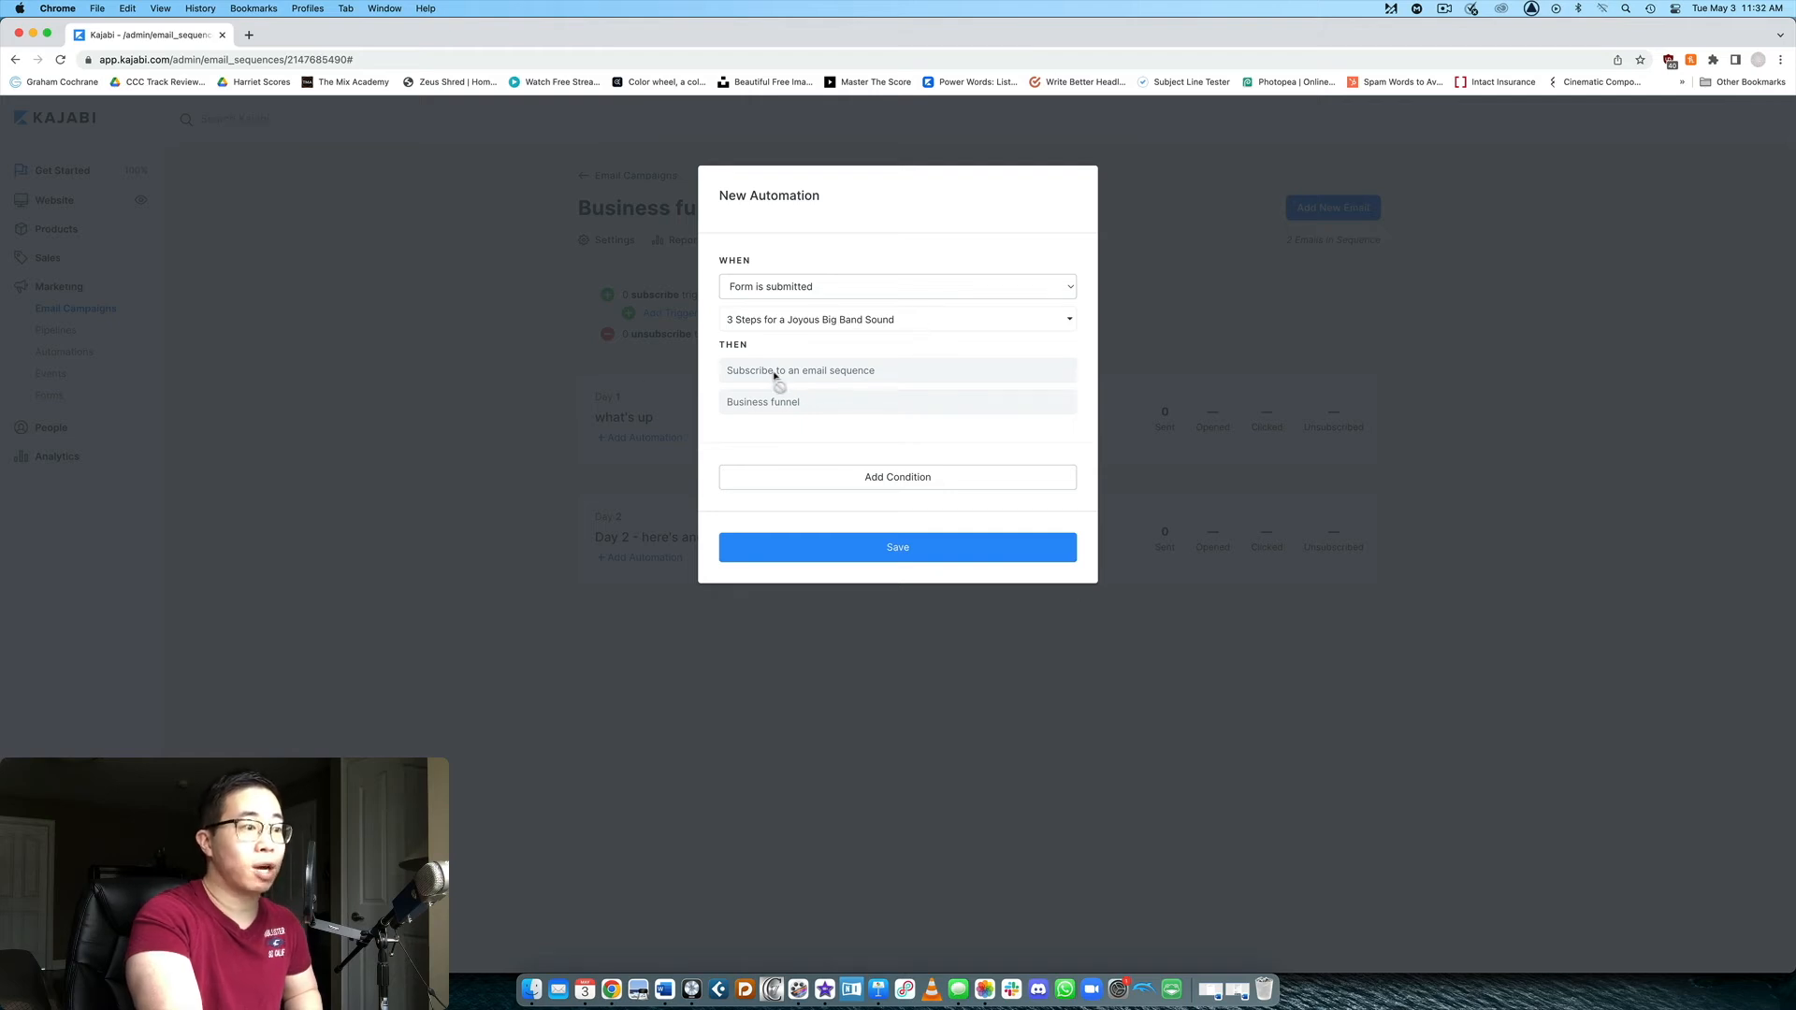
- Add the condition "Is not subscribed to email sequence" without choosing a sequence, and save the subscribe trigger
left_click(943, 481)
left_click(850, 513)
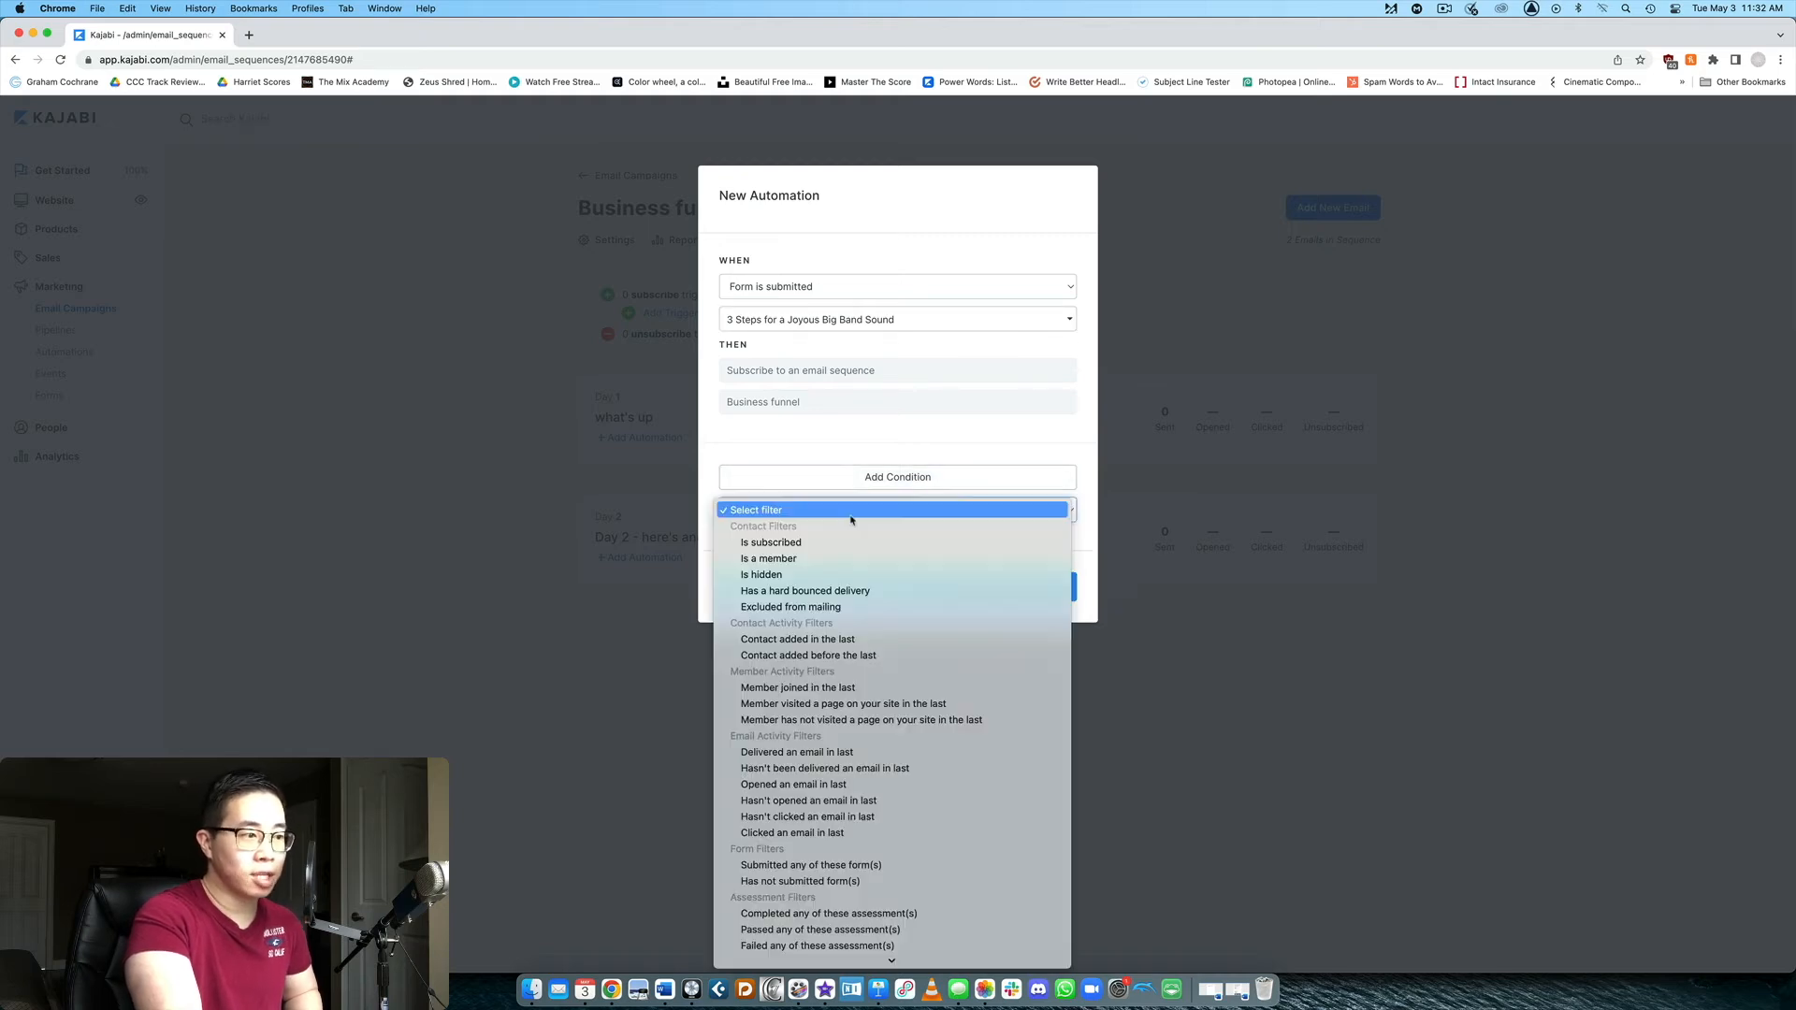
scroll(893, 669, "down", 2)
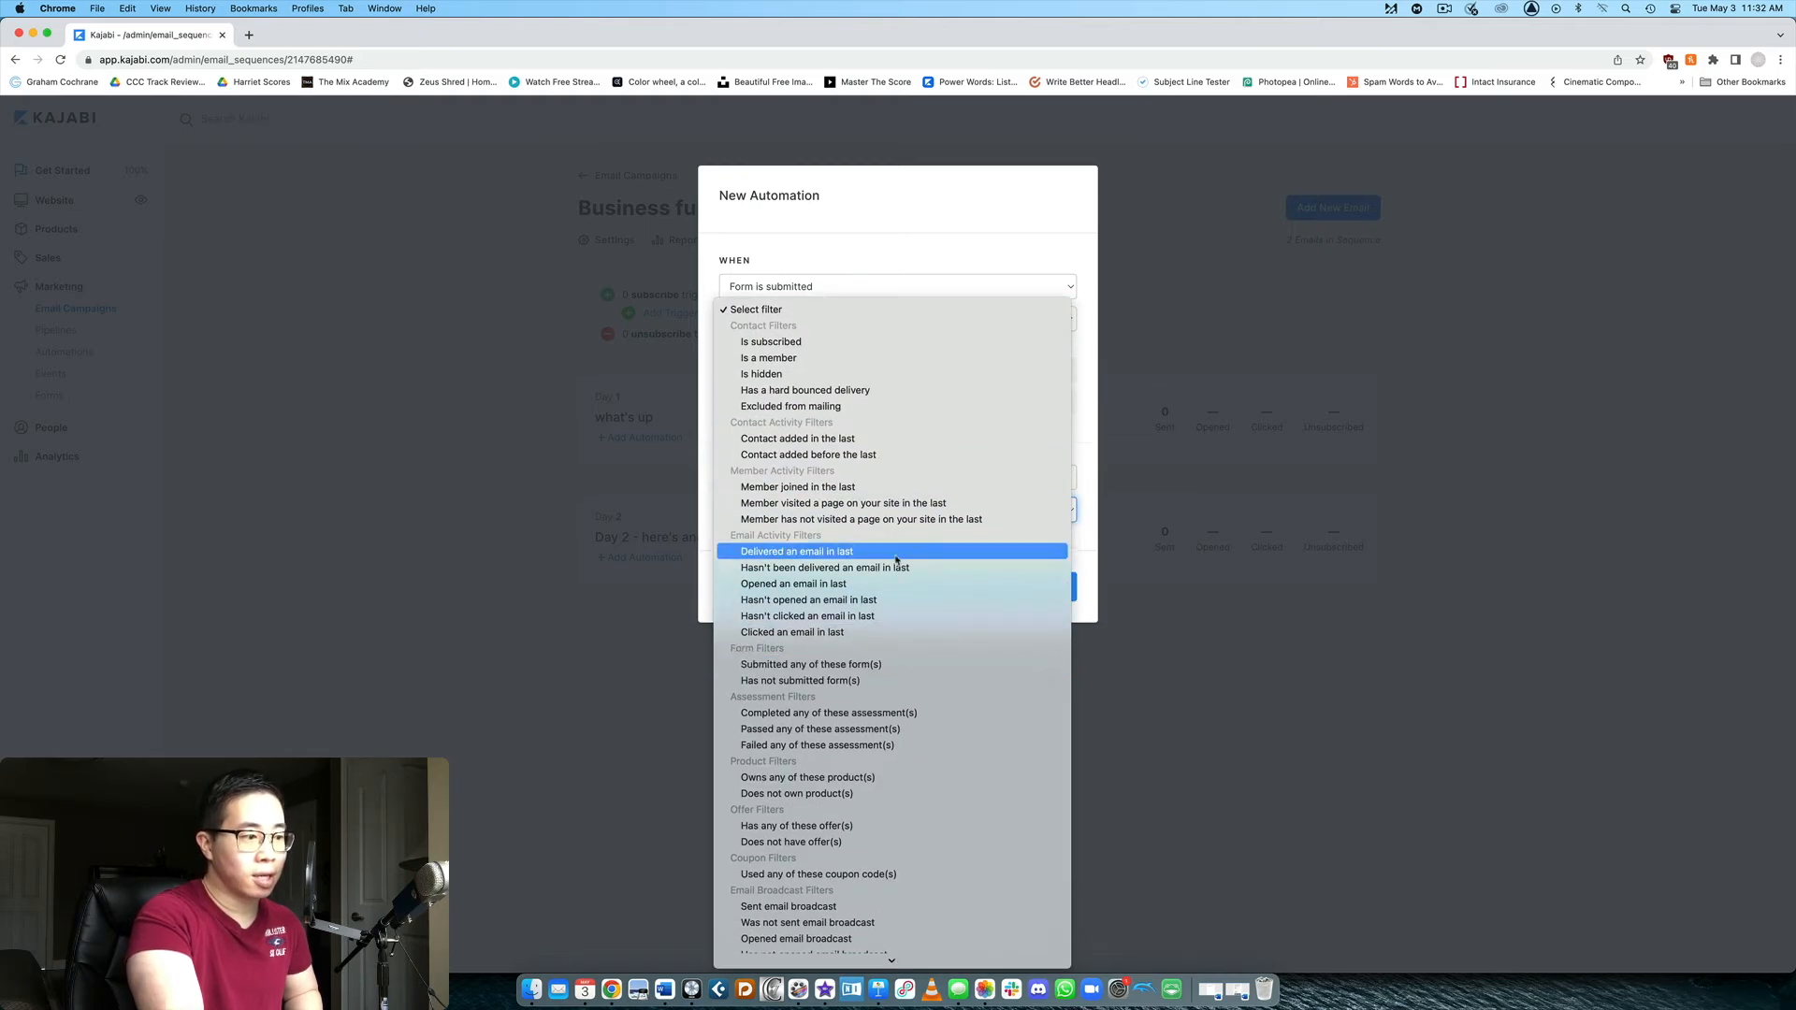
scroll(895, 561, "down", 3)
scroll(895, 560, "down", 5)
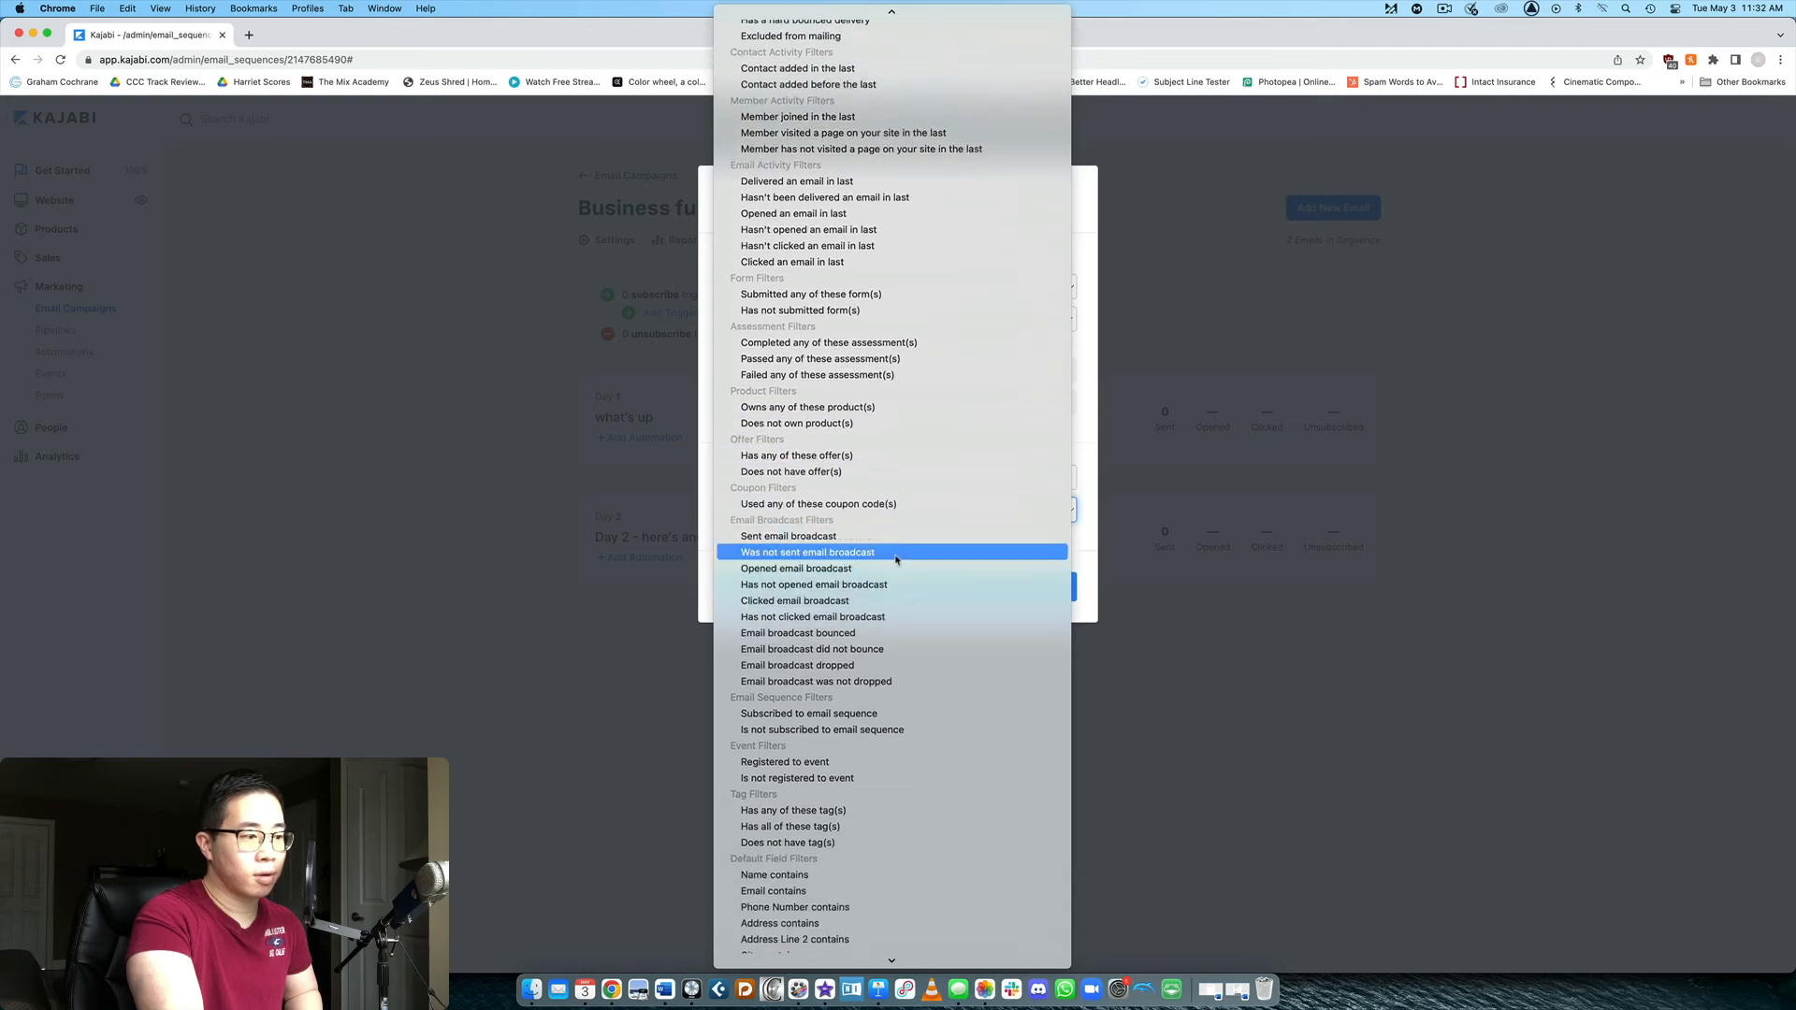
scroll(895, 560, "up", 1)
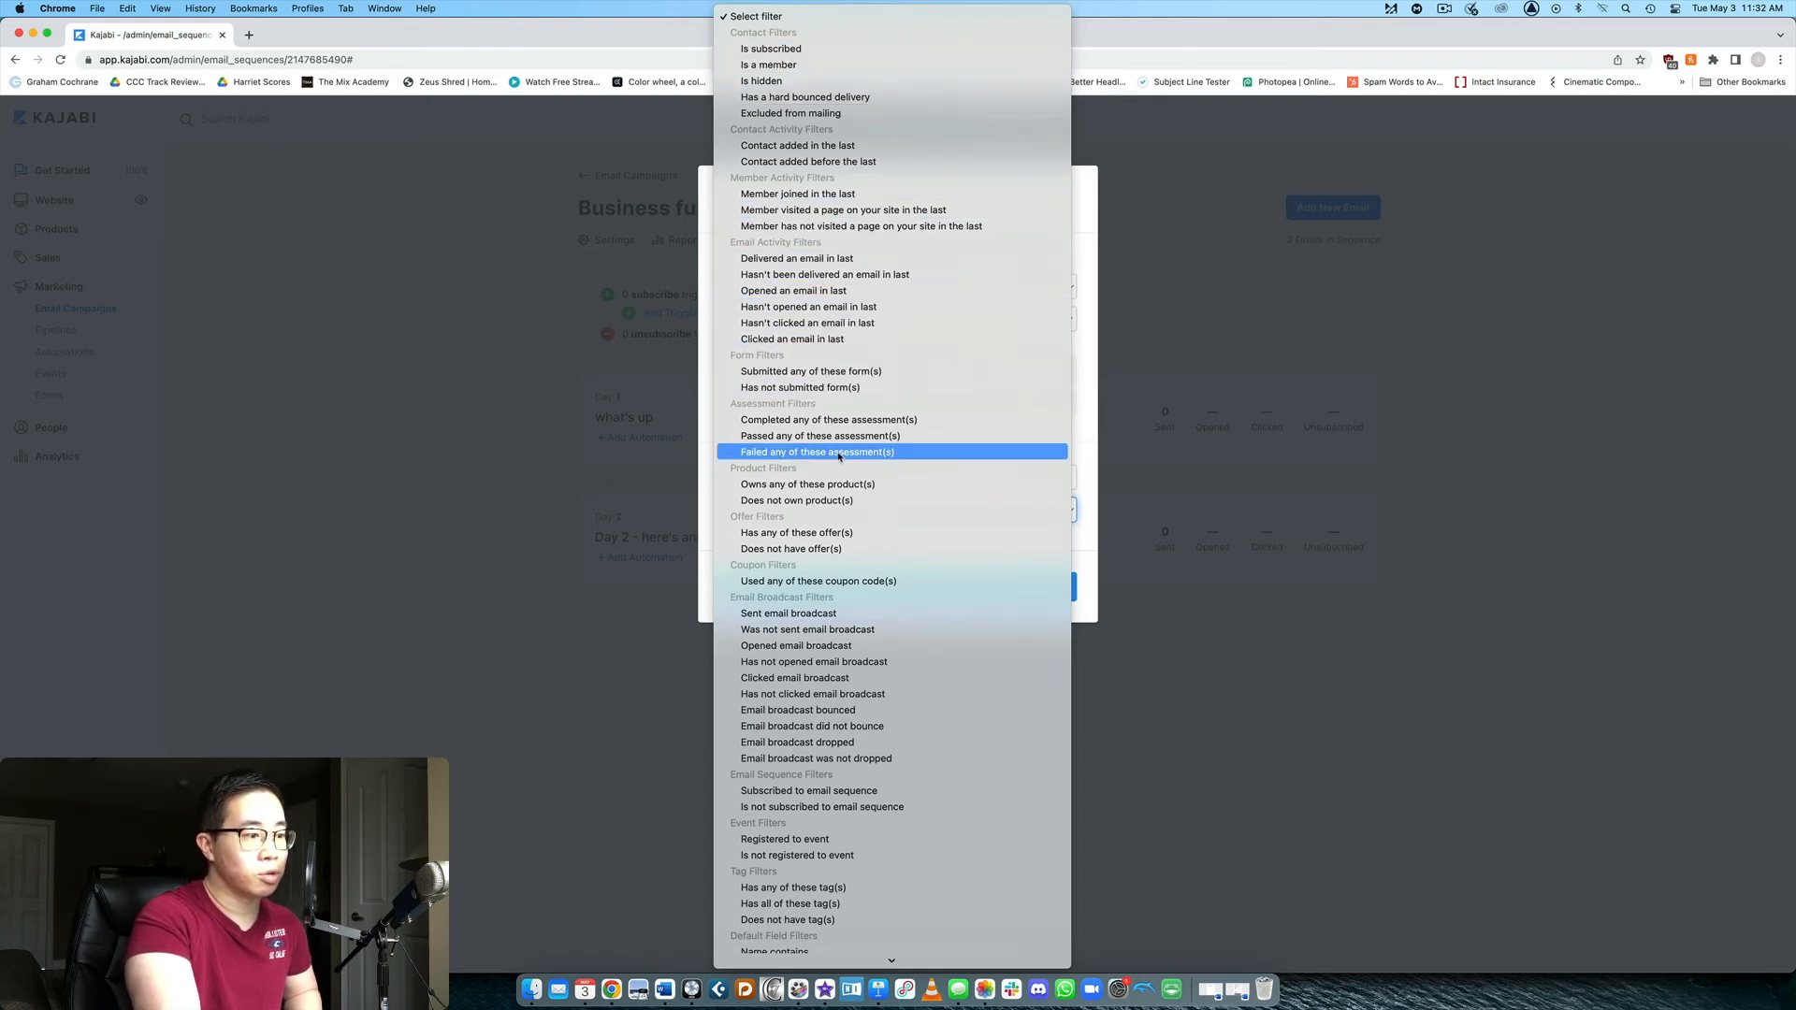
scroll(839, 454, "down", 1)
scroll(795, 692, "down", 3)
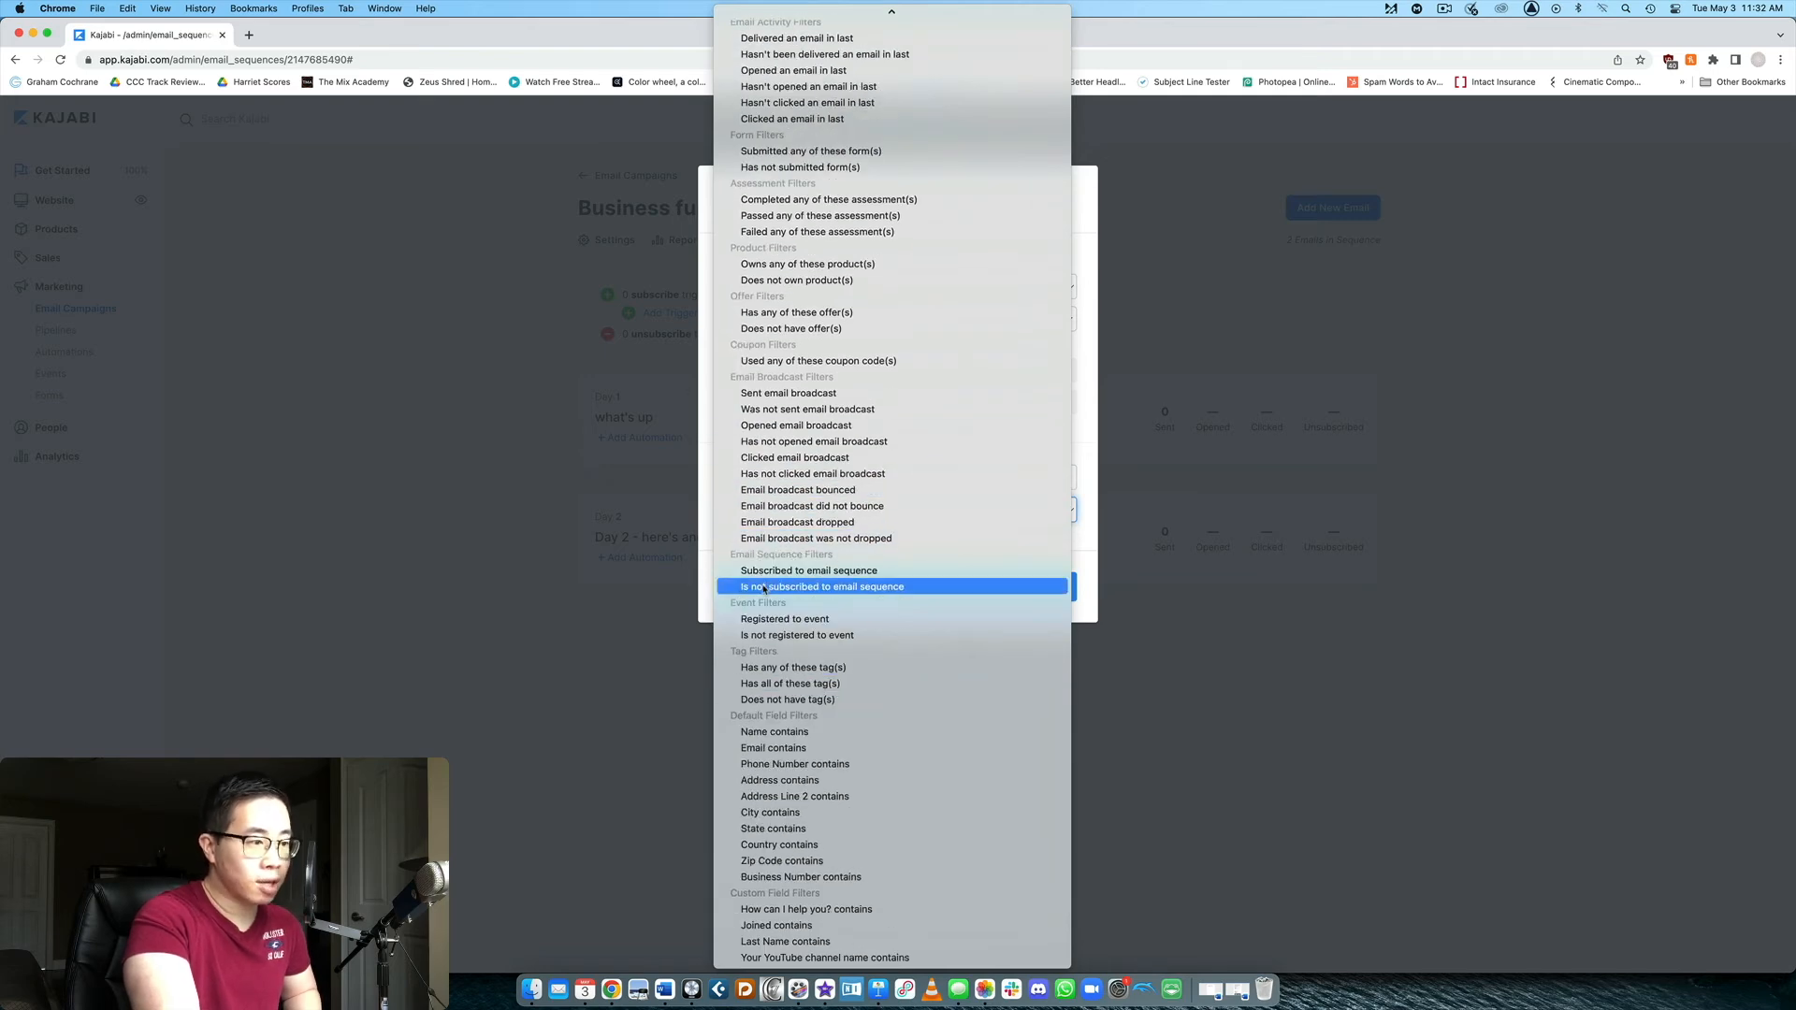
left_click(822, 587)
left_click(825, 549)
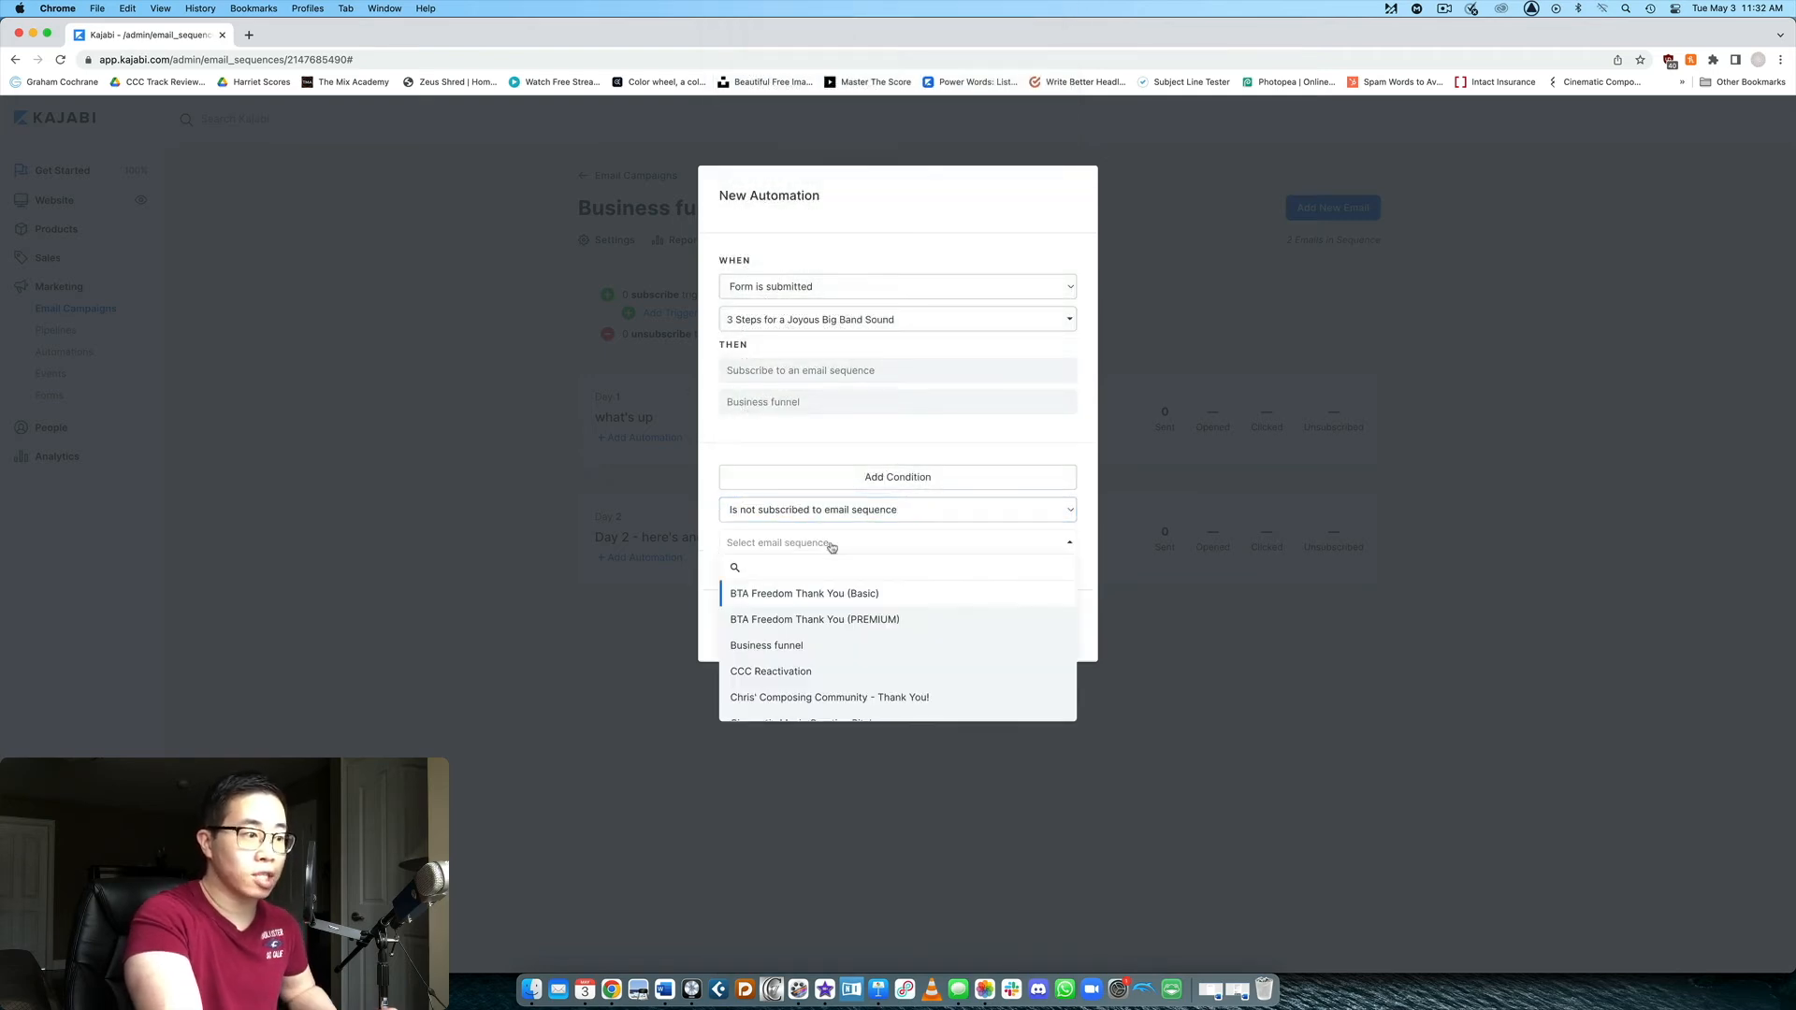
left_click(710, 617)
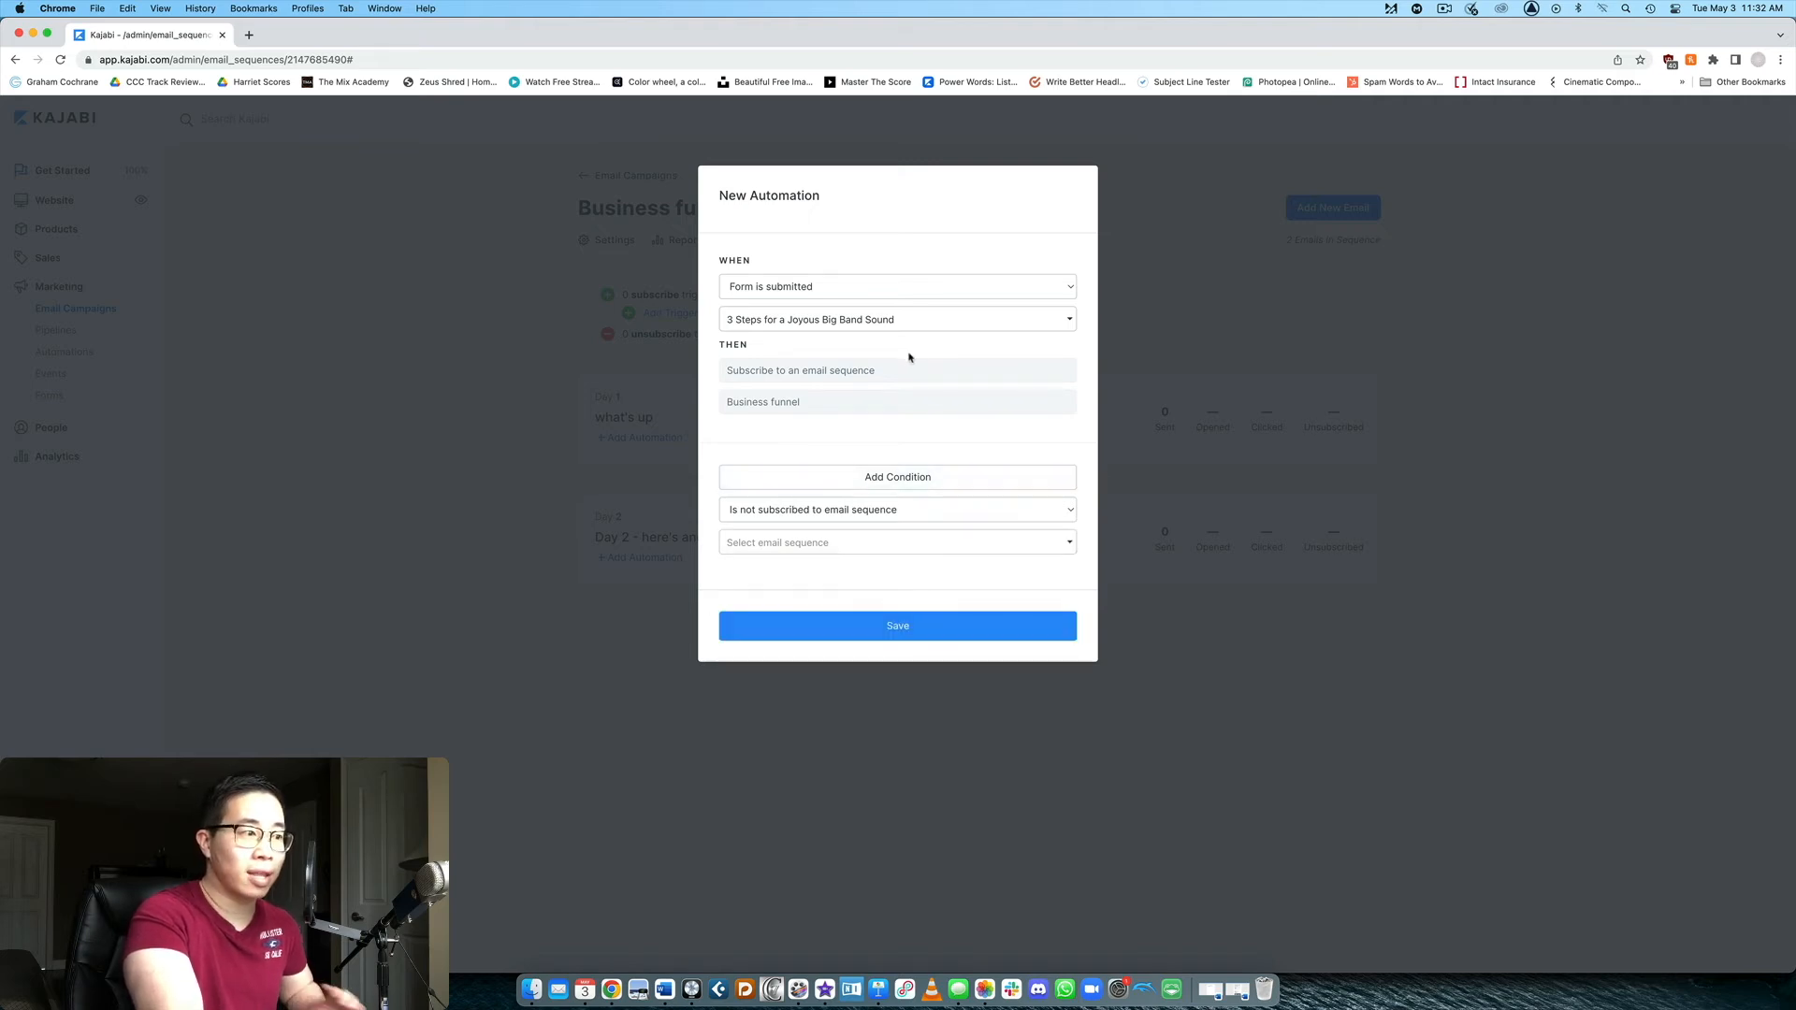
left_click(922, 629)
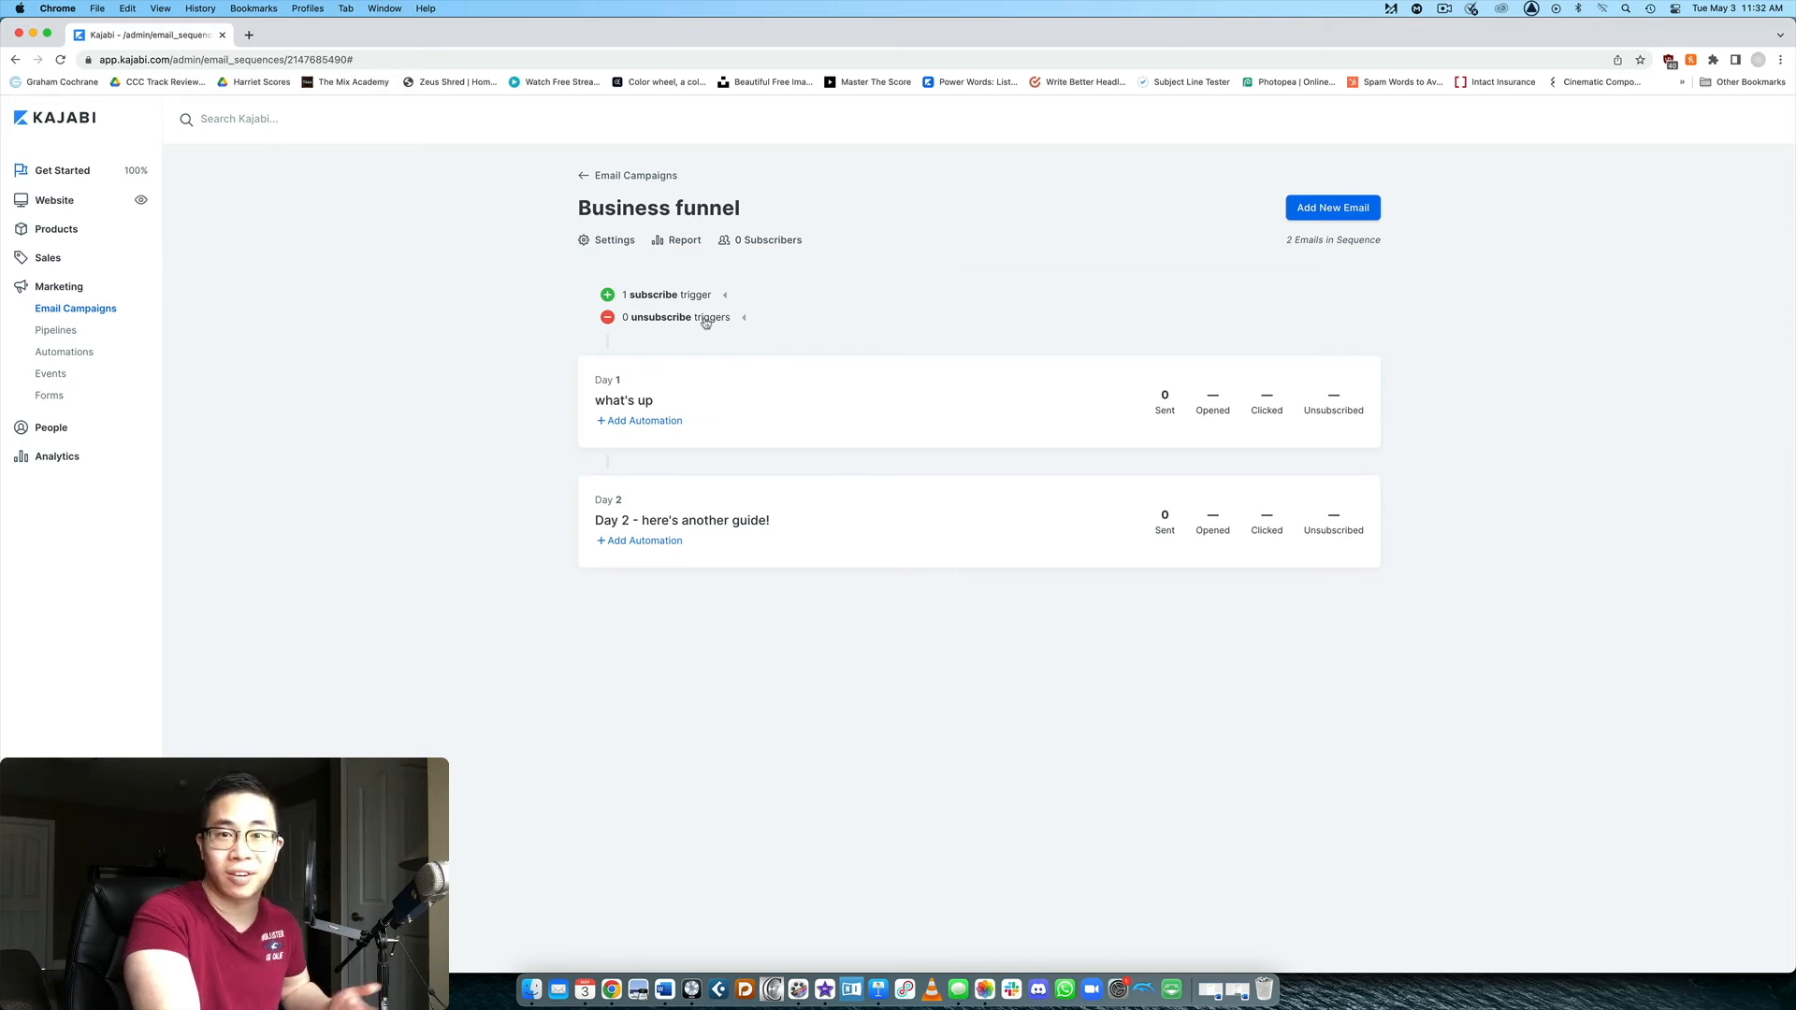
- Add and save an unsubscribe trigger for the Business funnel sequence for when the offer "The Profitable Creator" is purchased
left_click(705, 322)
left_click(673, 336)
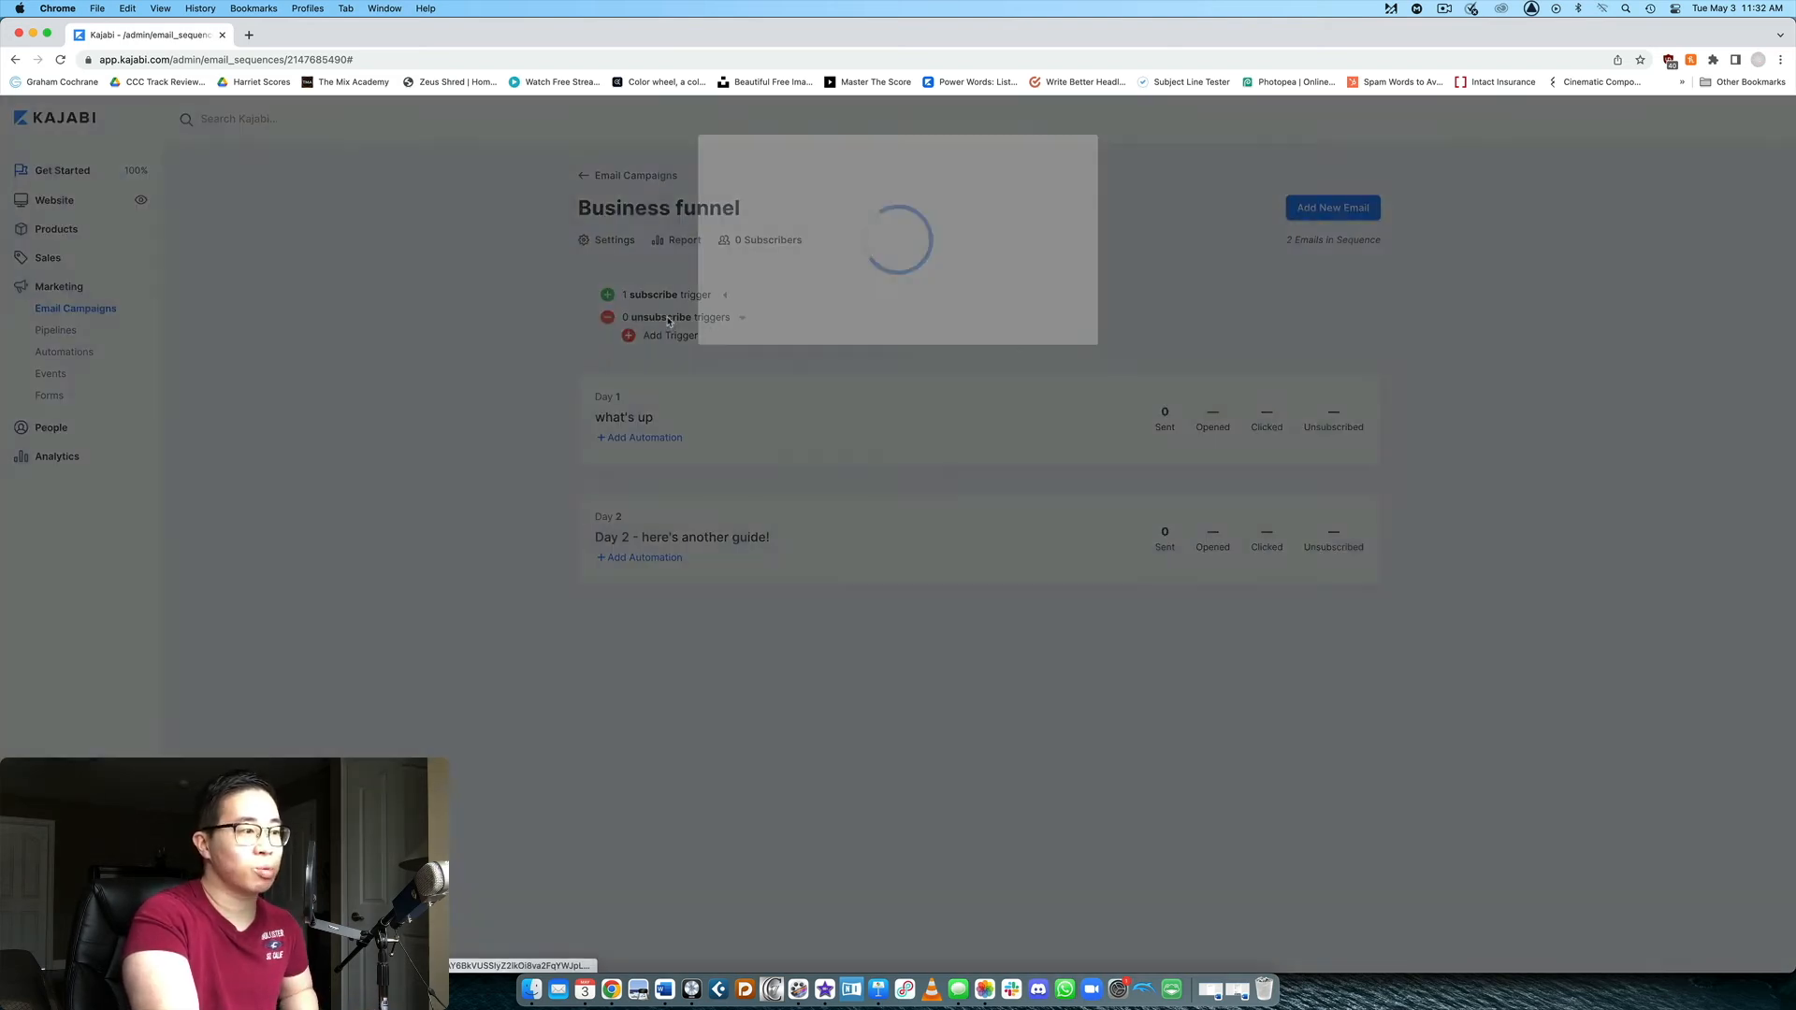
left_click(858, 289)
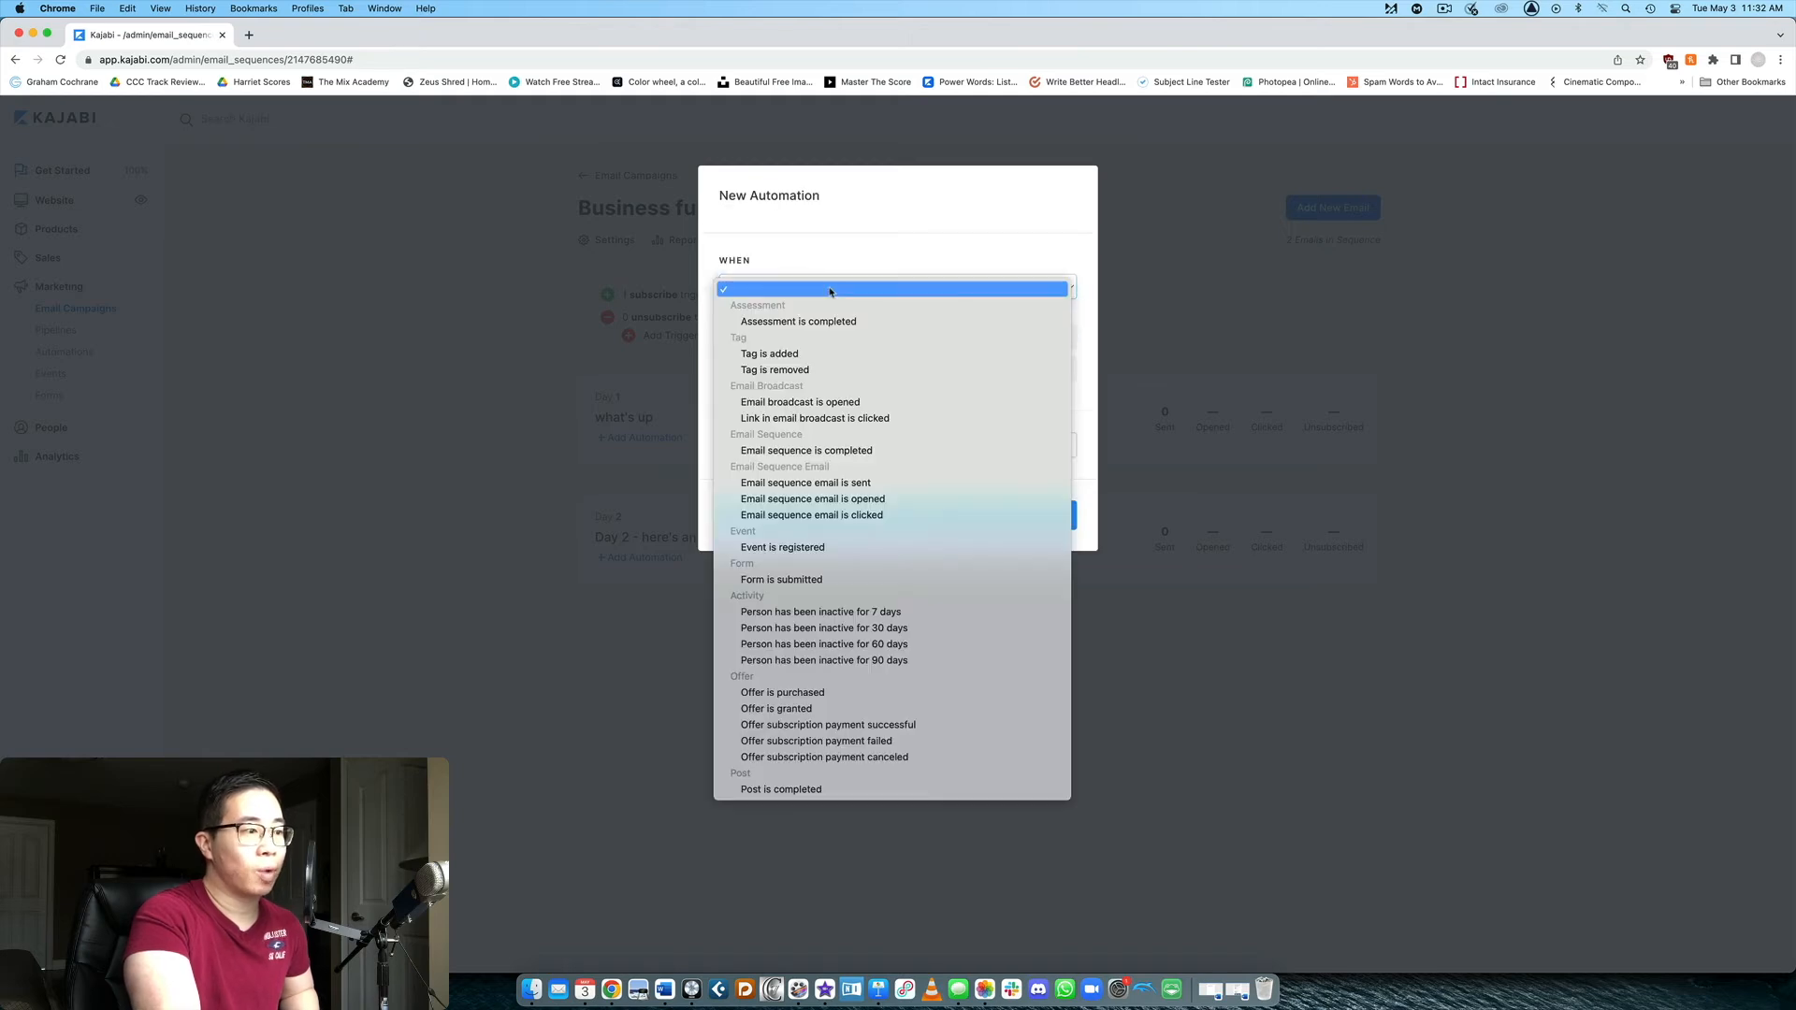
left_click(832, 692)
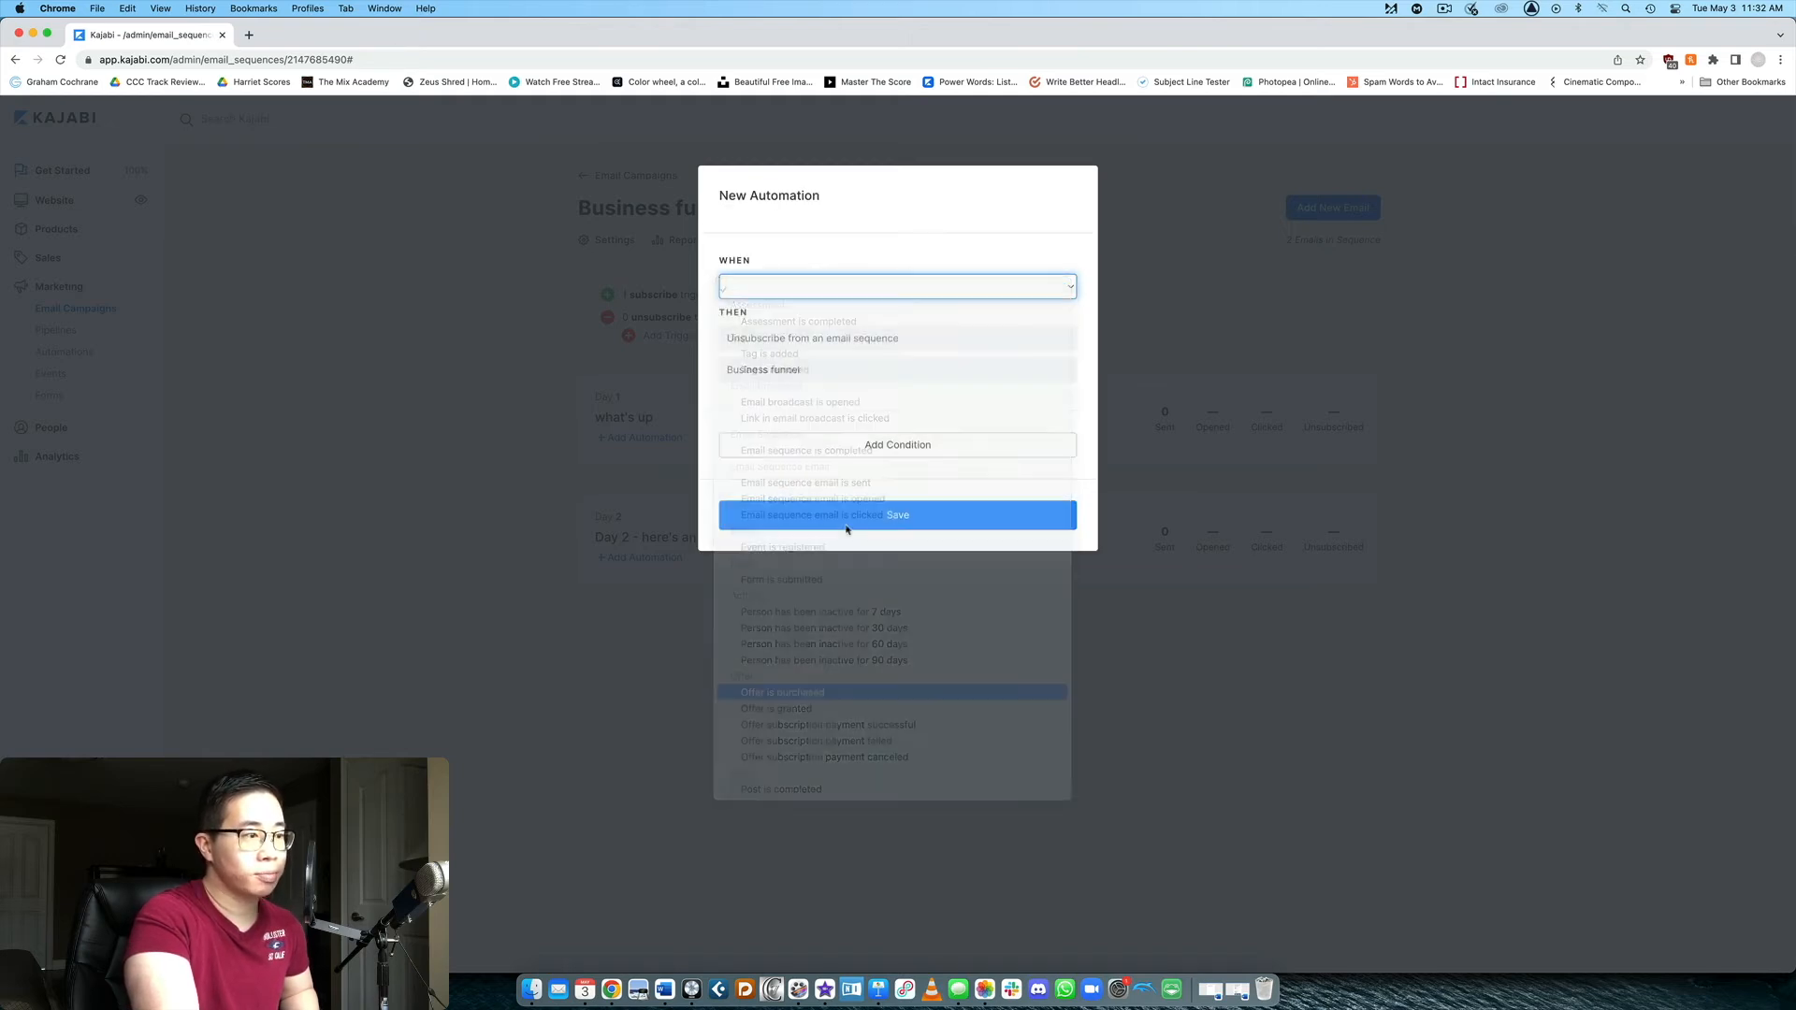
left_click(827, 321)
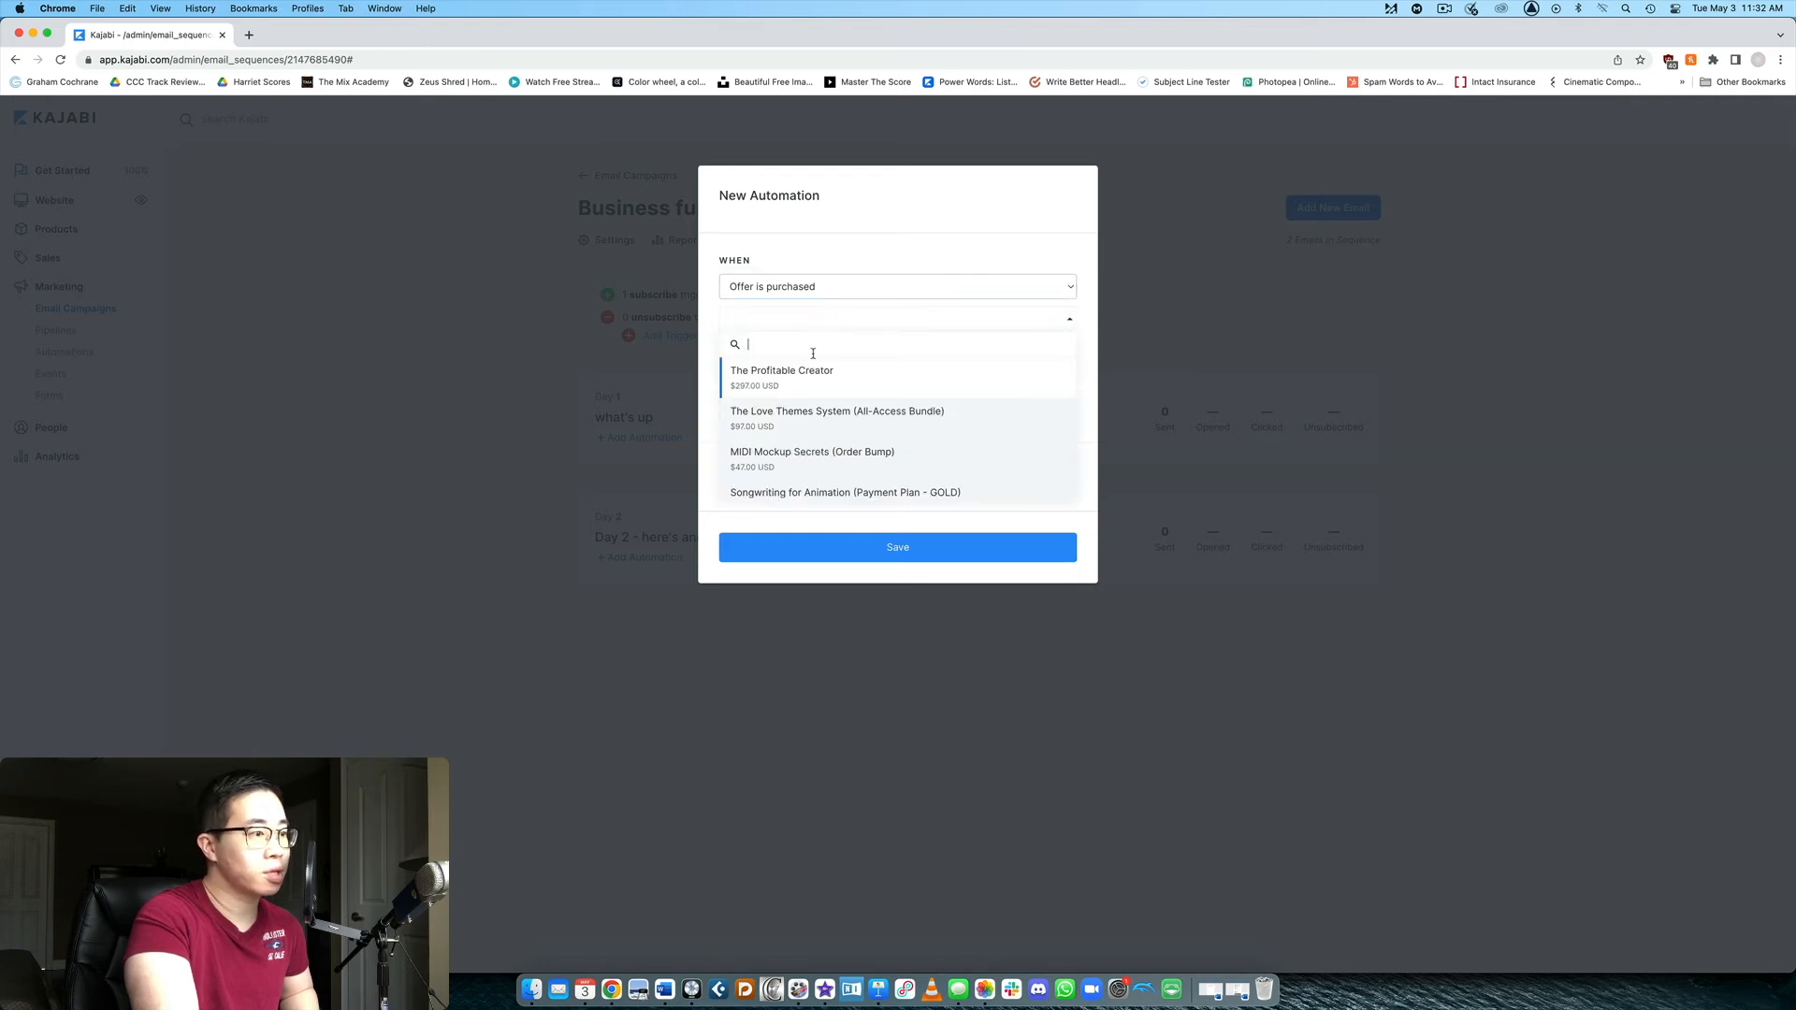
left_click(787, 384)
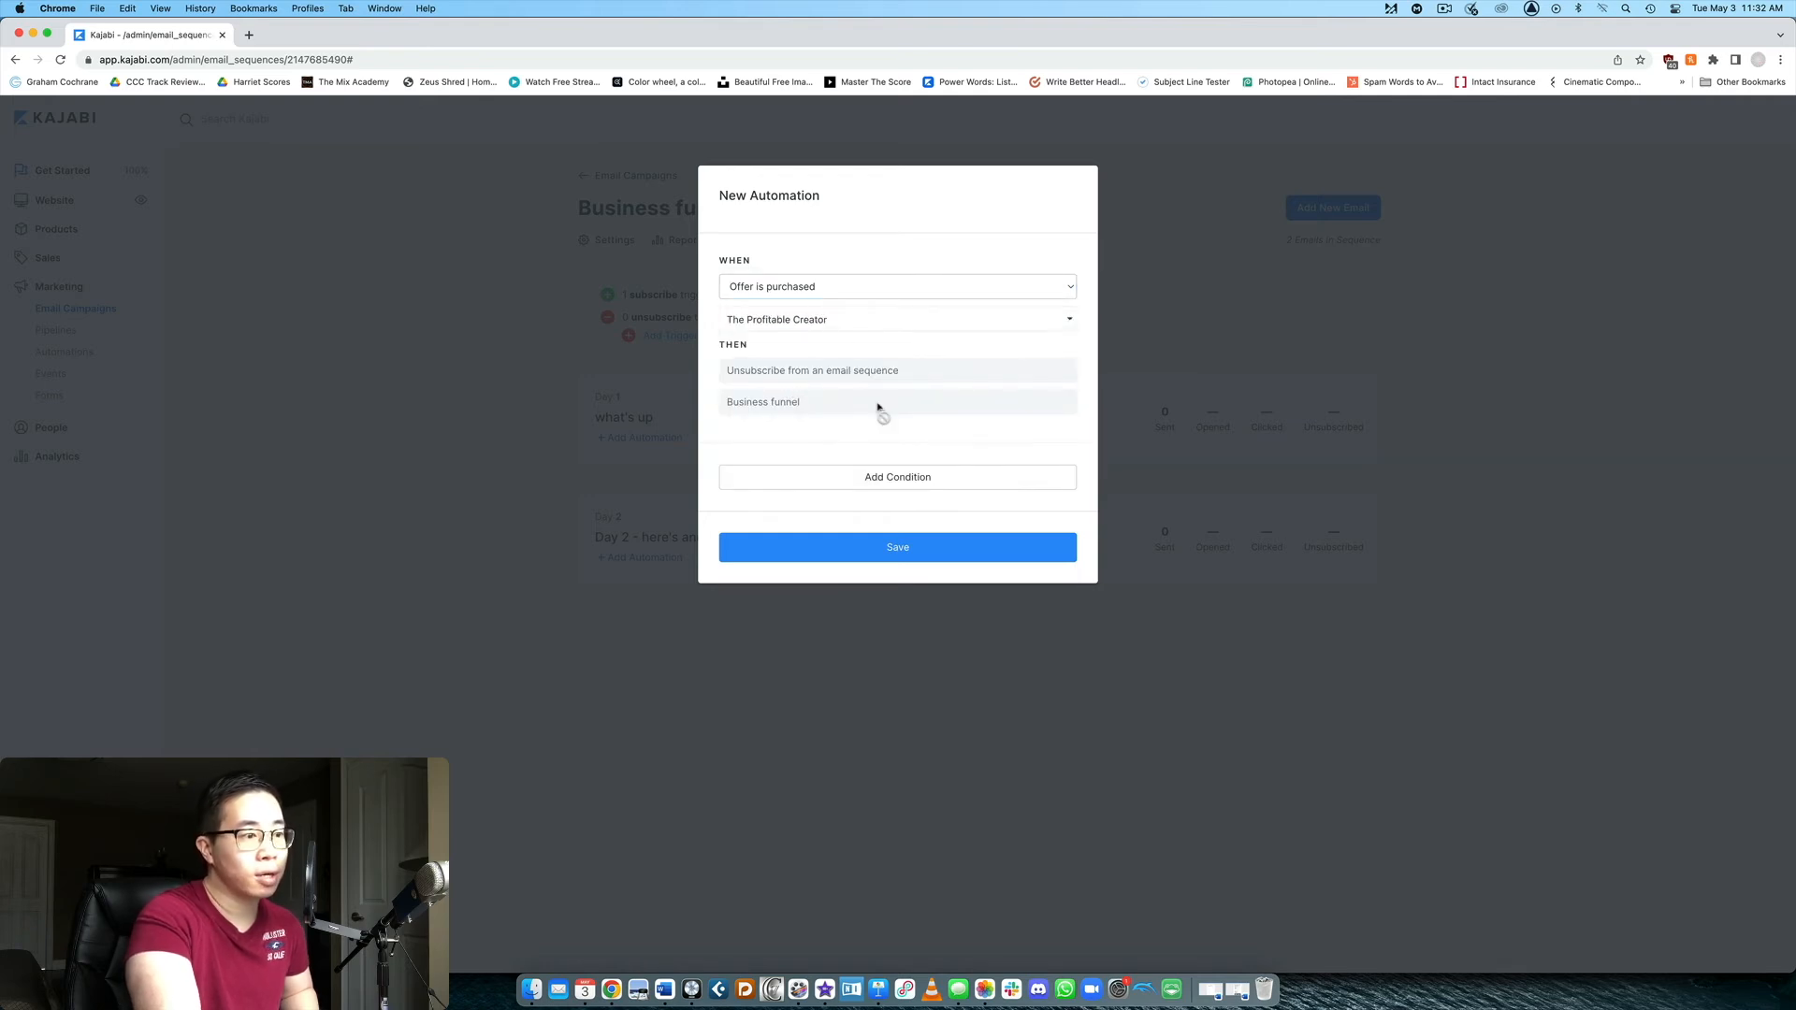
left_click(890, 549)
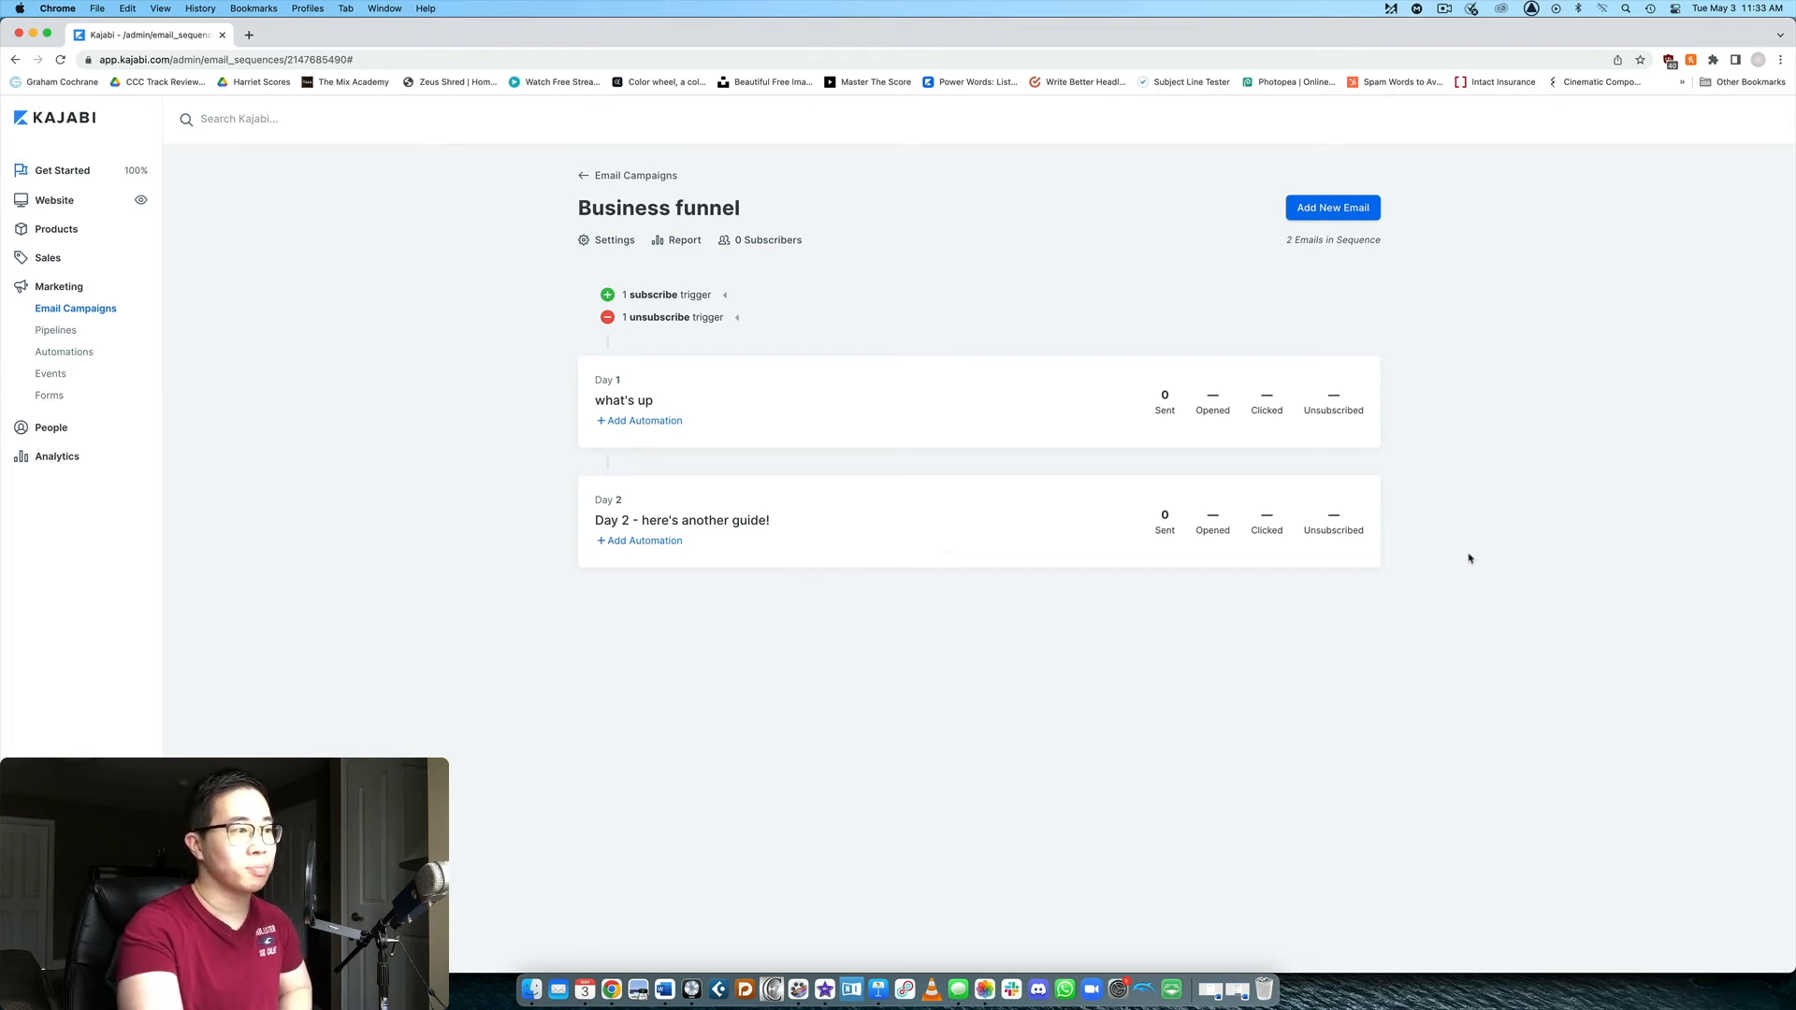
- Review the available sending times in the Business funnel sequence settings without changing them, and return to the sequence overview
left_click(627, 245)
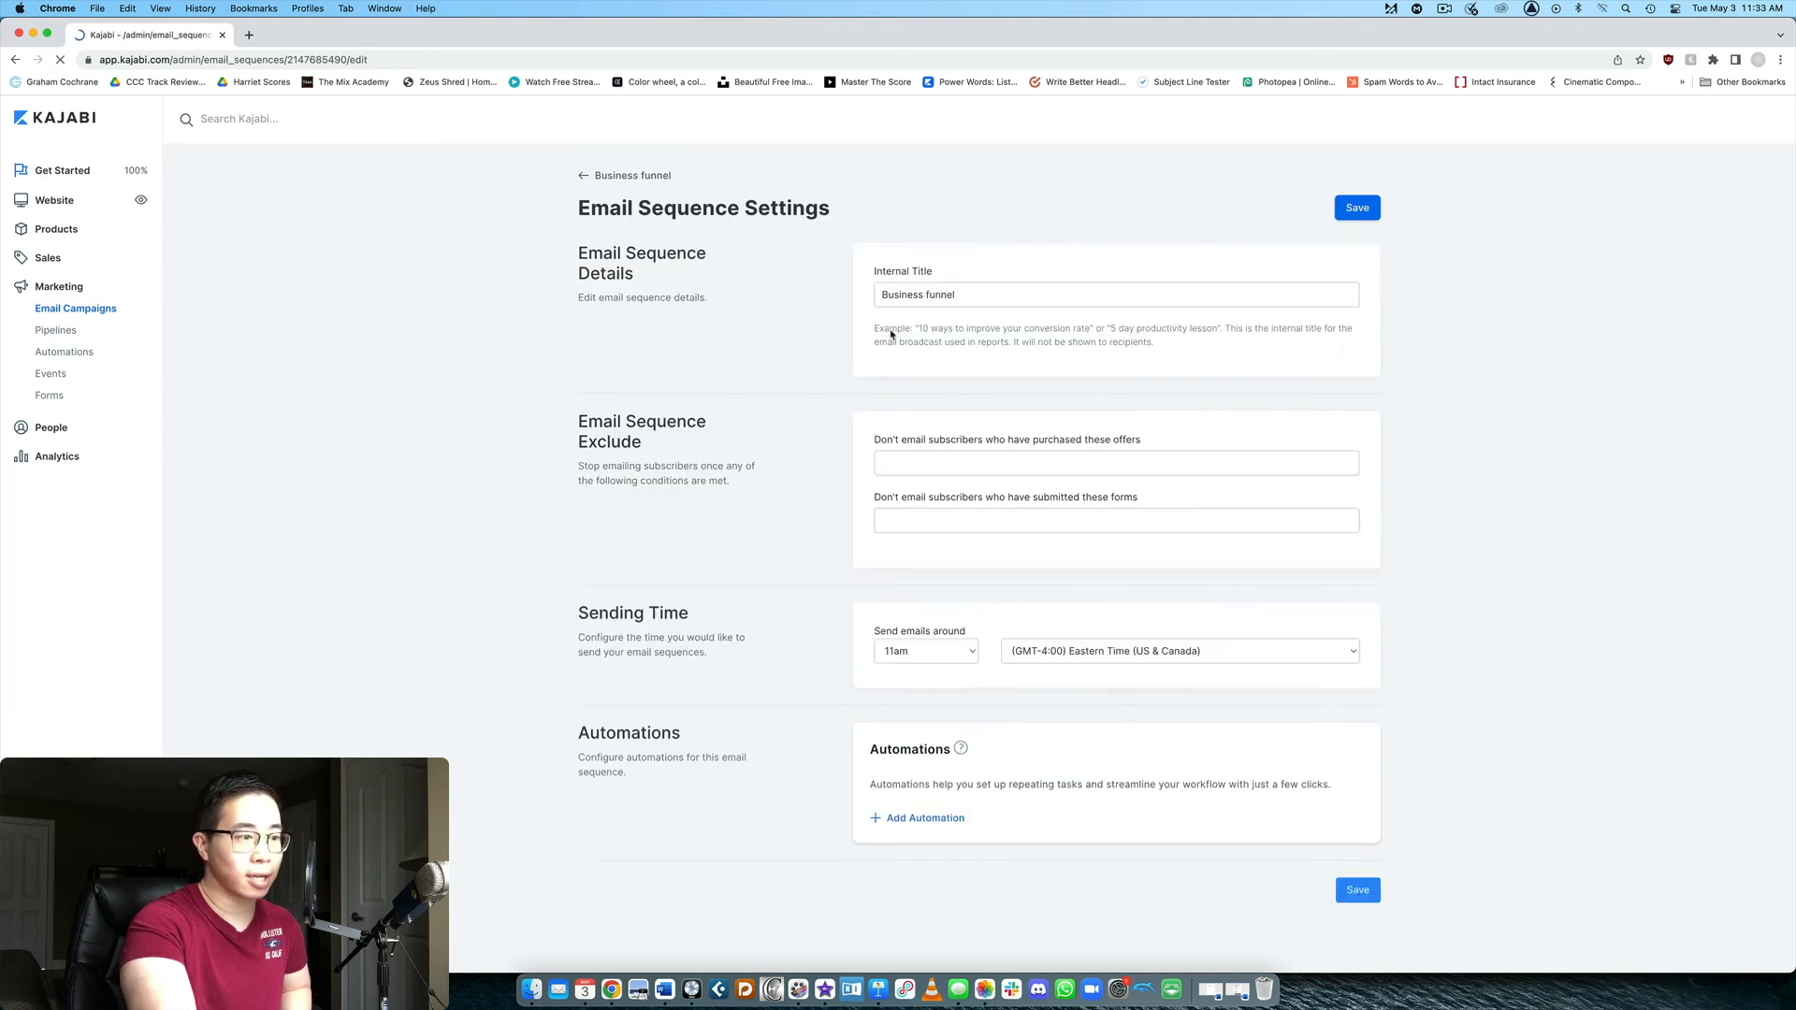
left_click(932, 652)
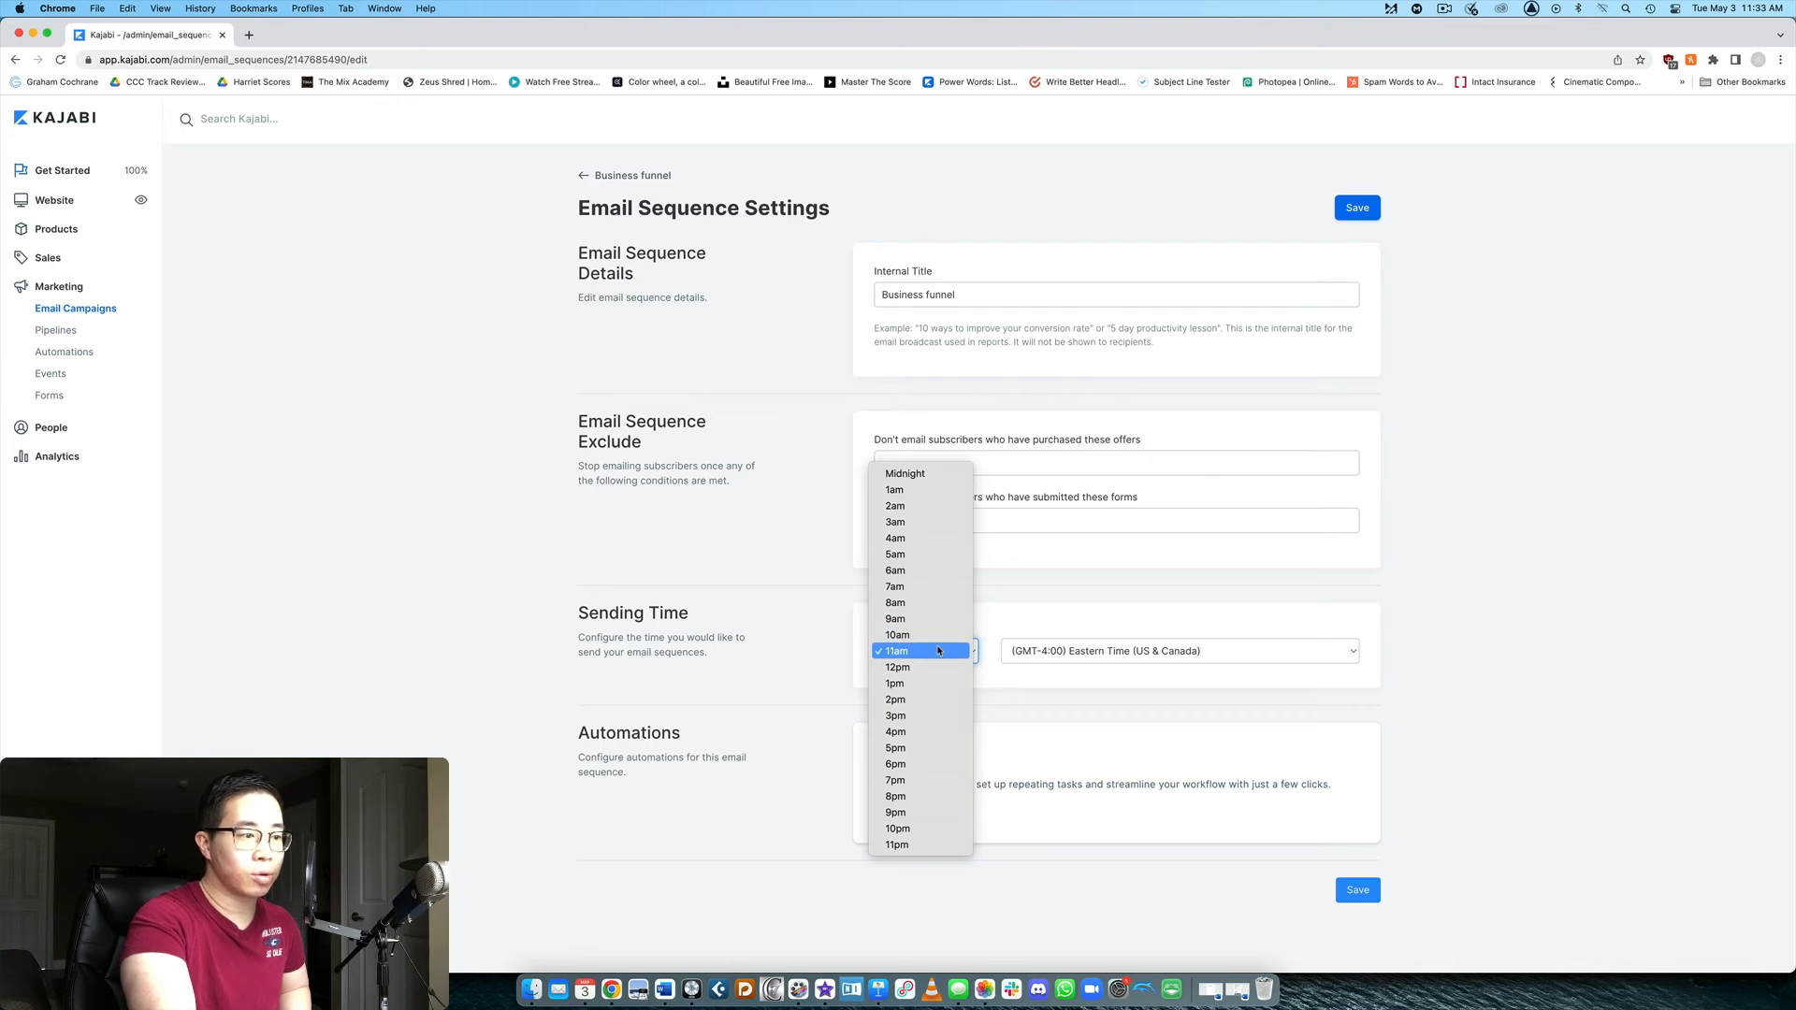
left_click(1023, 624)
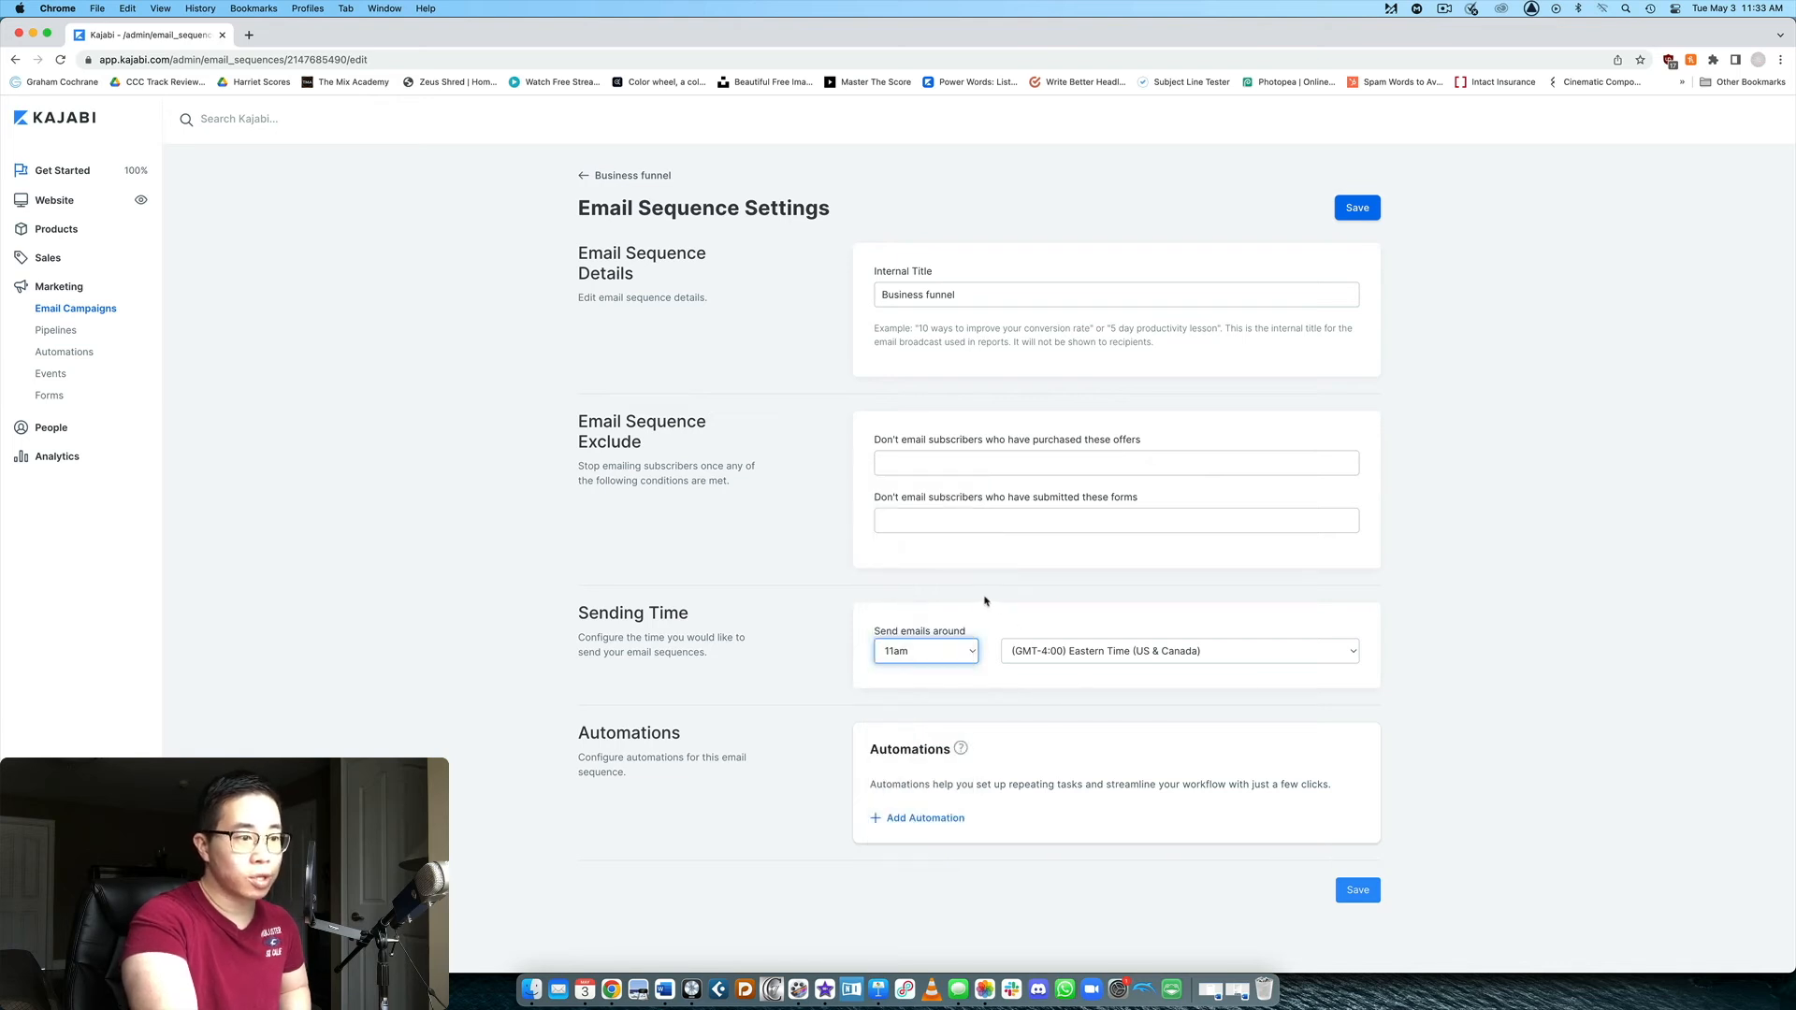
left_click(916, 655)
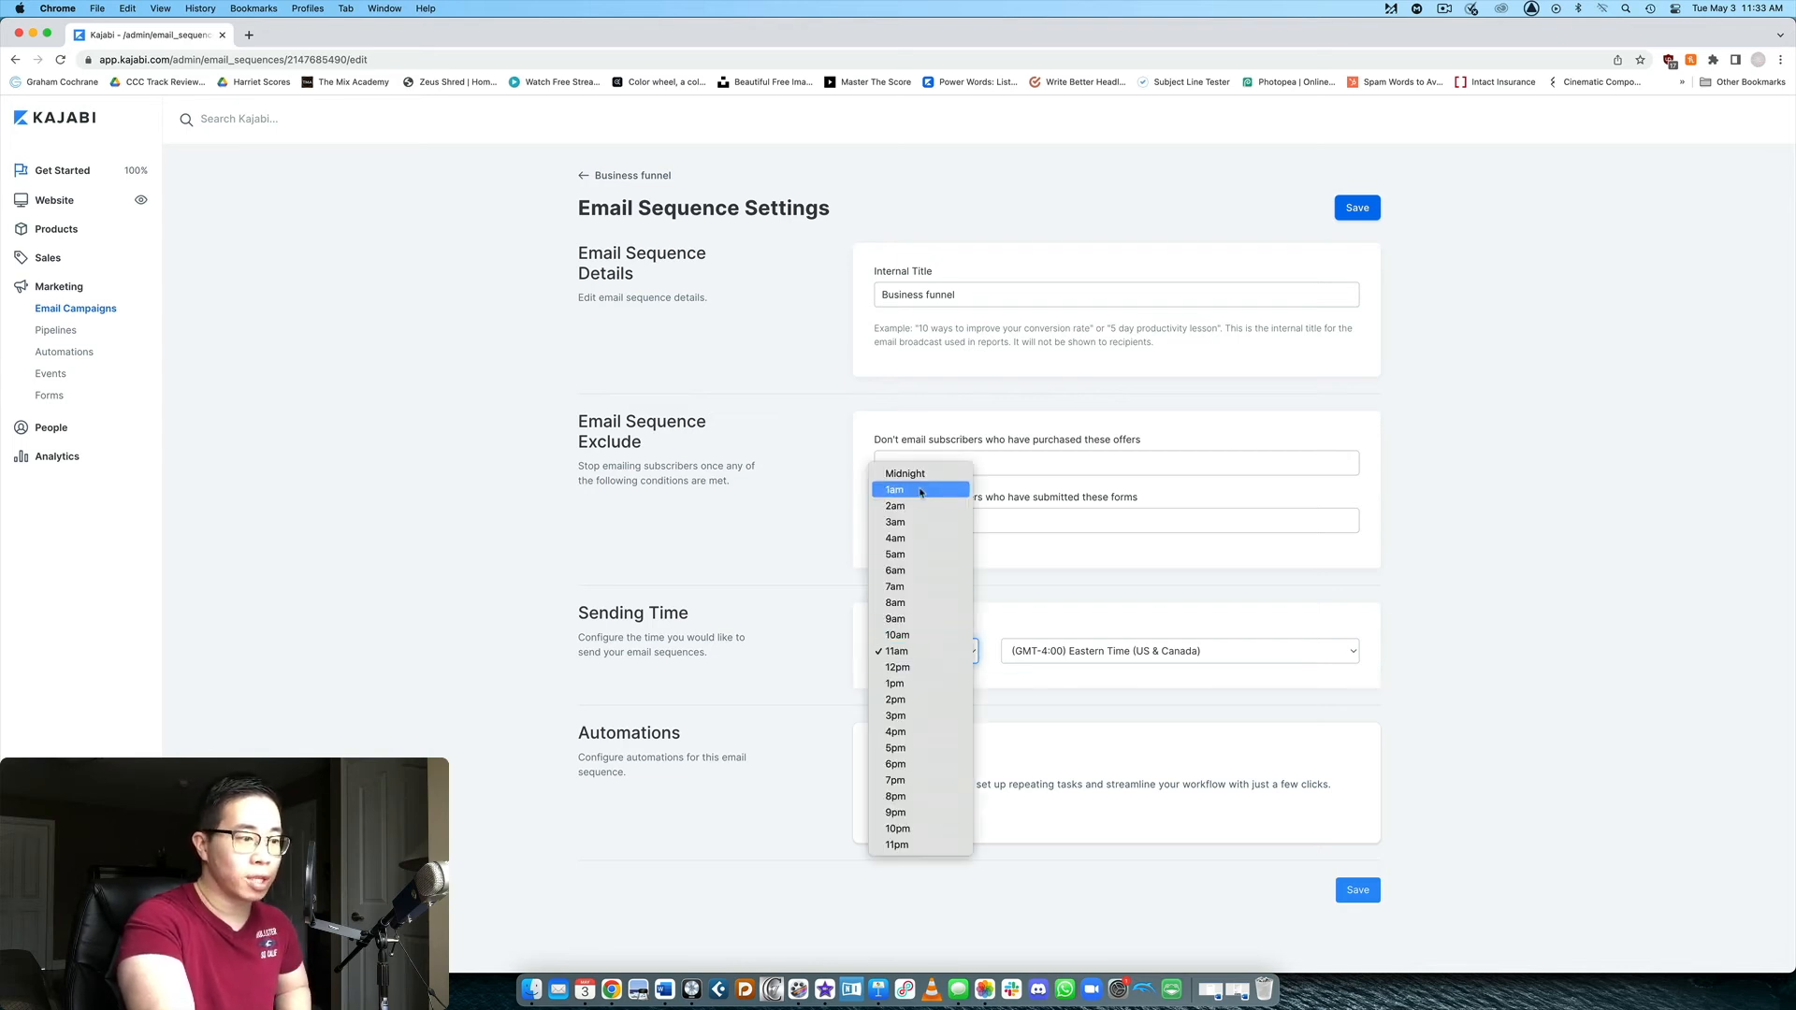
left_click(1488, 698)
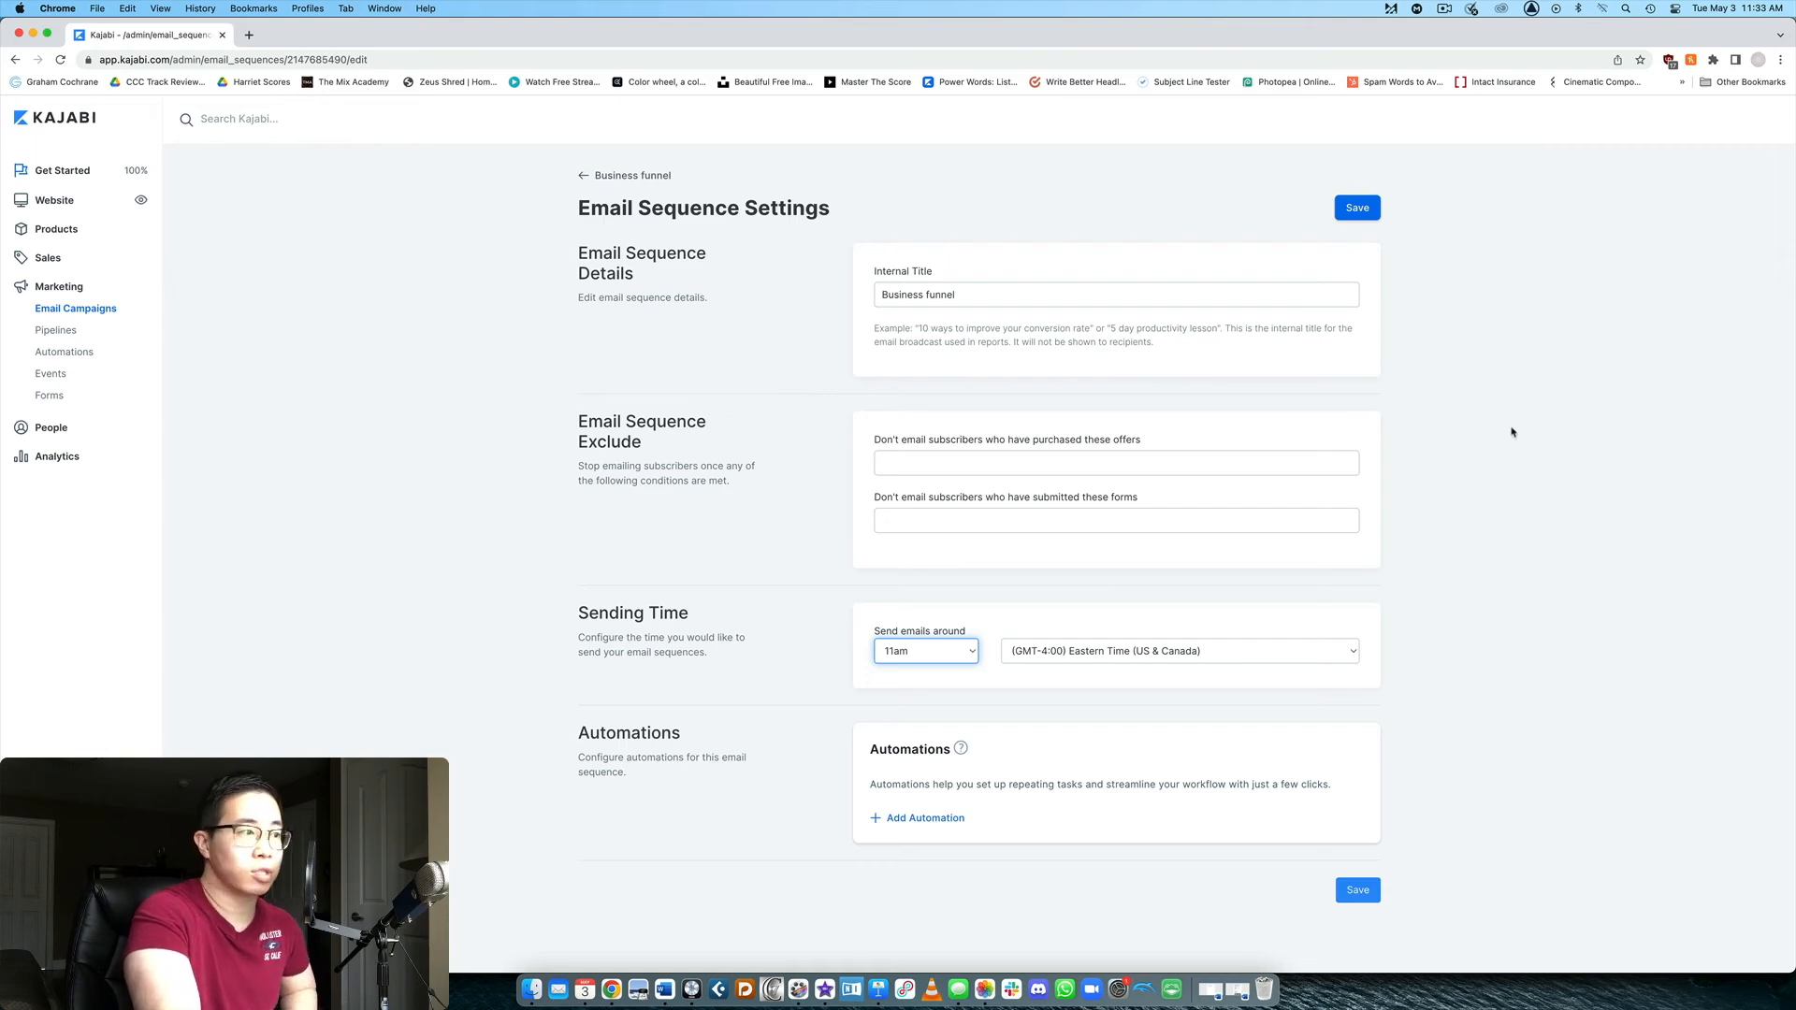
left_click(652, 177)
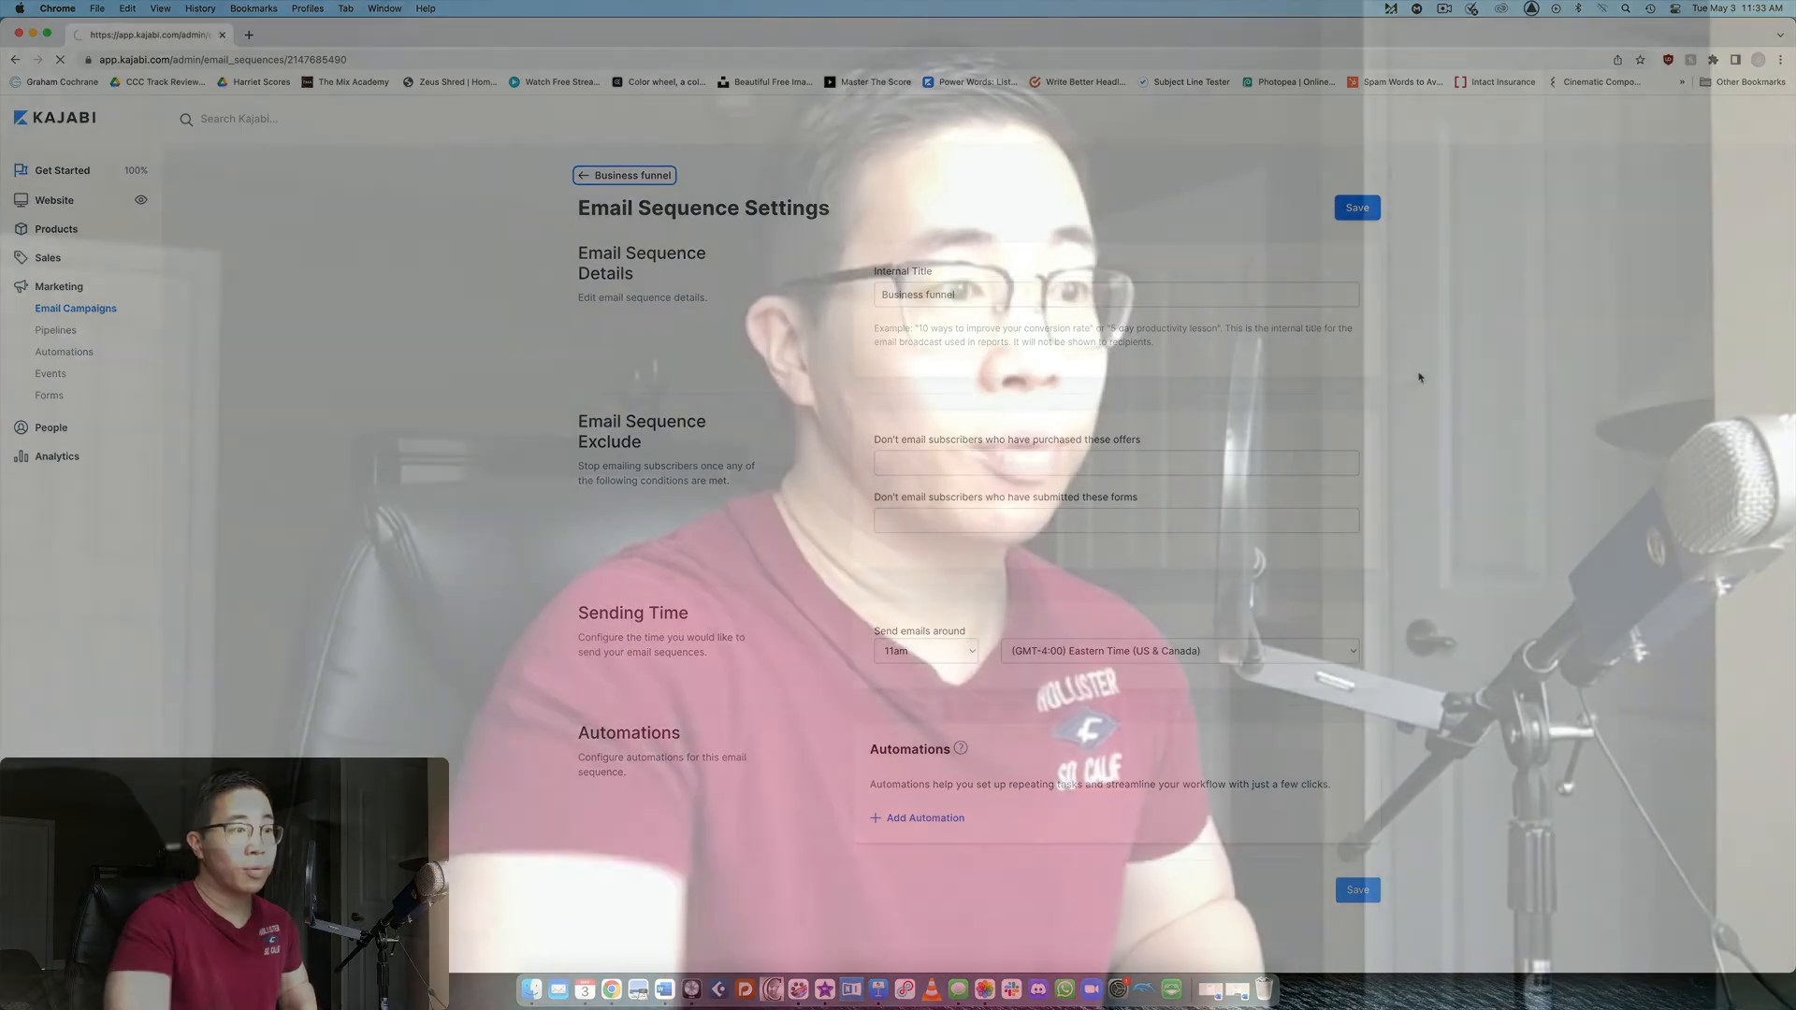